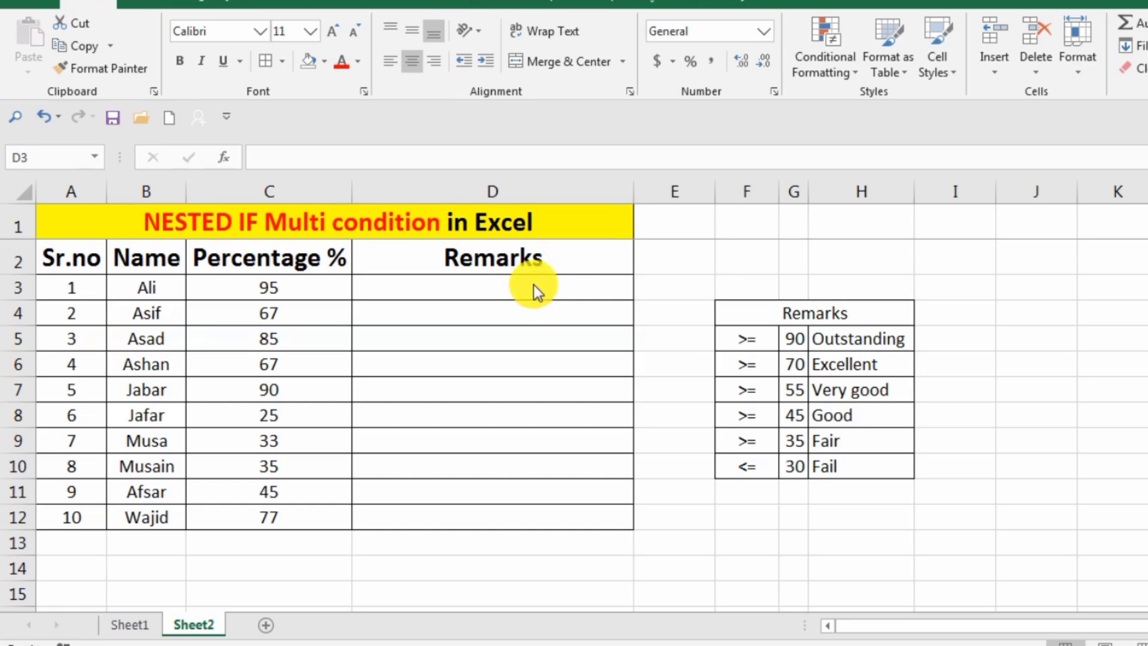
Step: Start an IF formula in Remarks cell D3 whose logical test begins with C3>=
{"action": "double_click", "coordinate": [533, 284]}
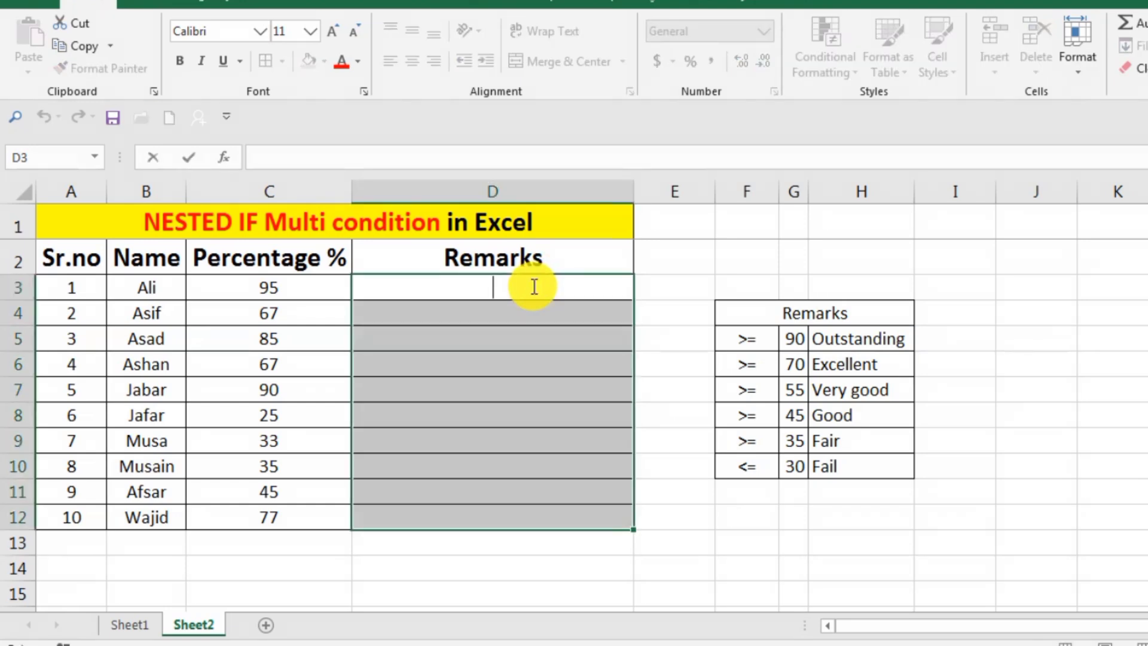
{"action": "type", "text": "="}
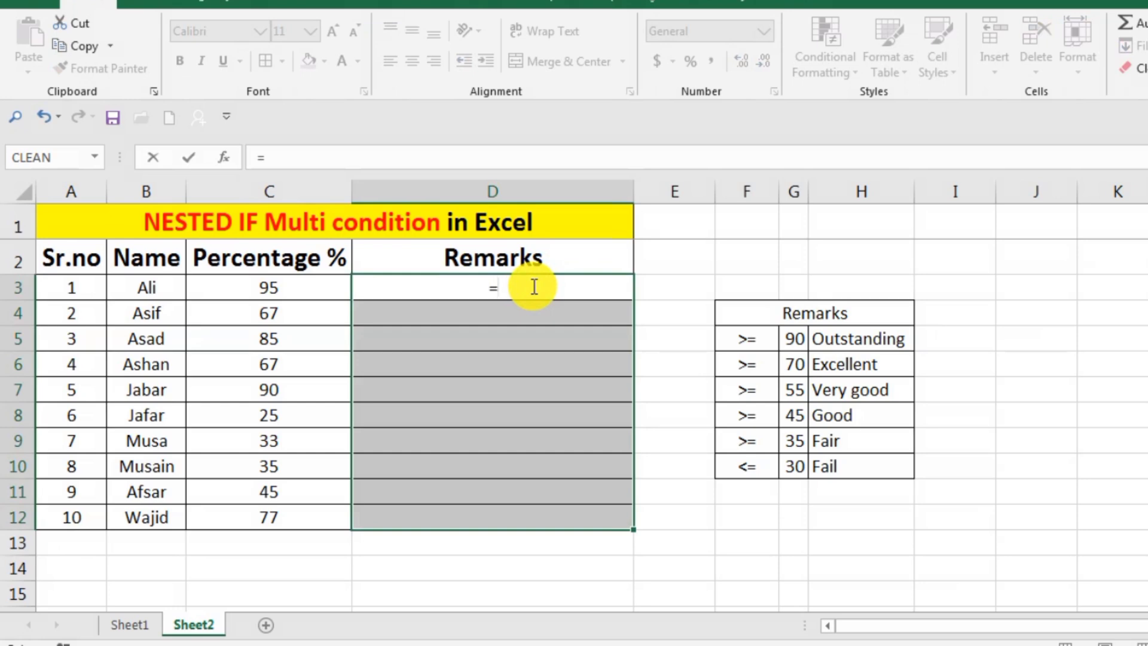
{"action": "type", "text": "if"}
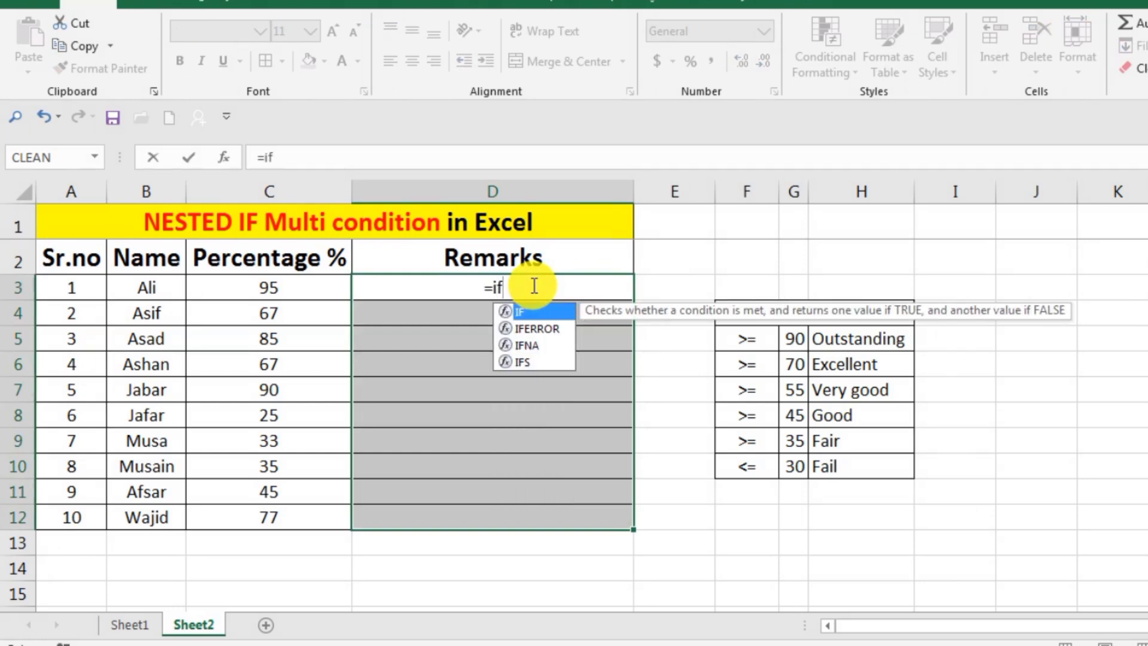
{"action": "double_click", "coordinate": [533, 310]}
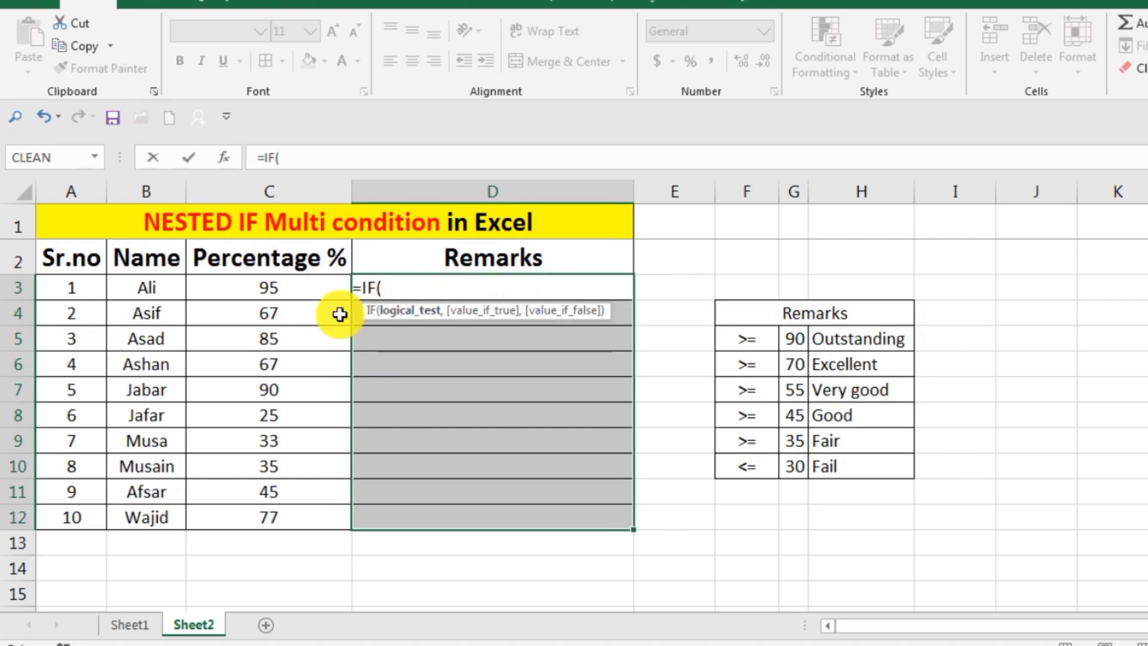
{"action": "left_click", "coordinate": [302, 285]}
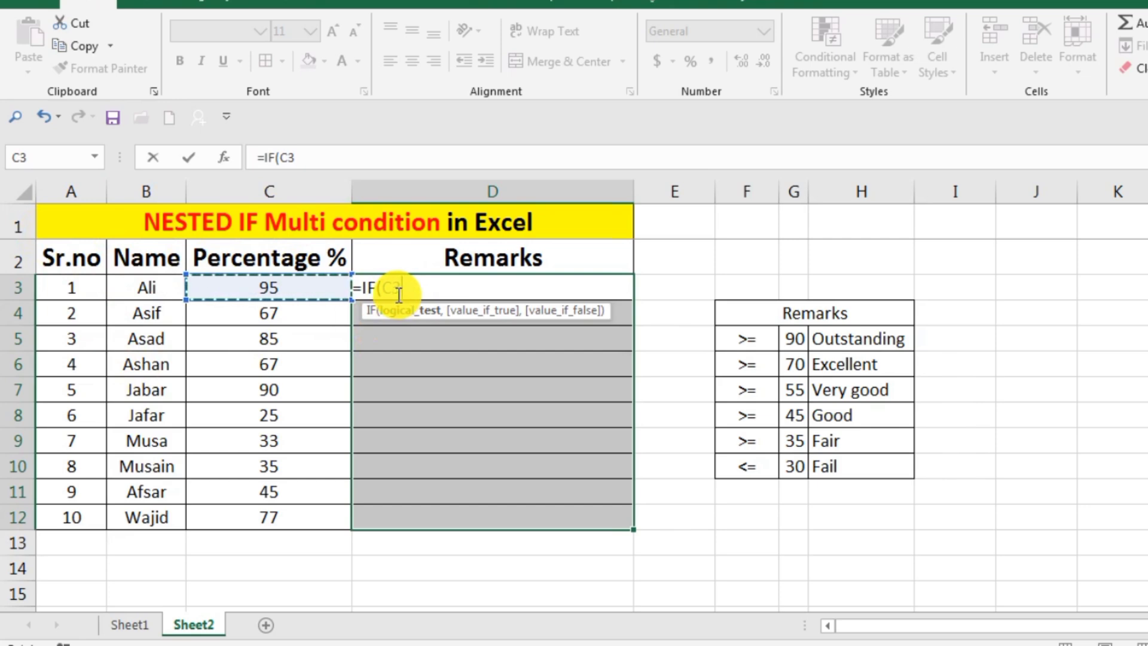
{"action": "type", "text": ">"}
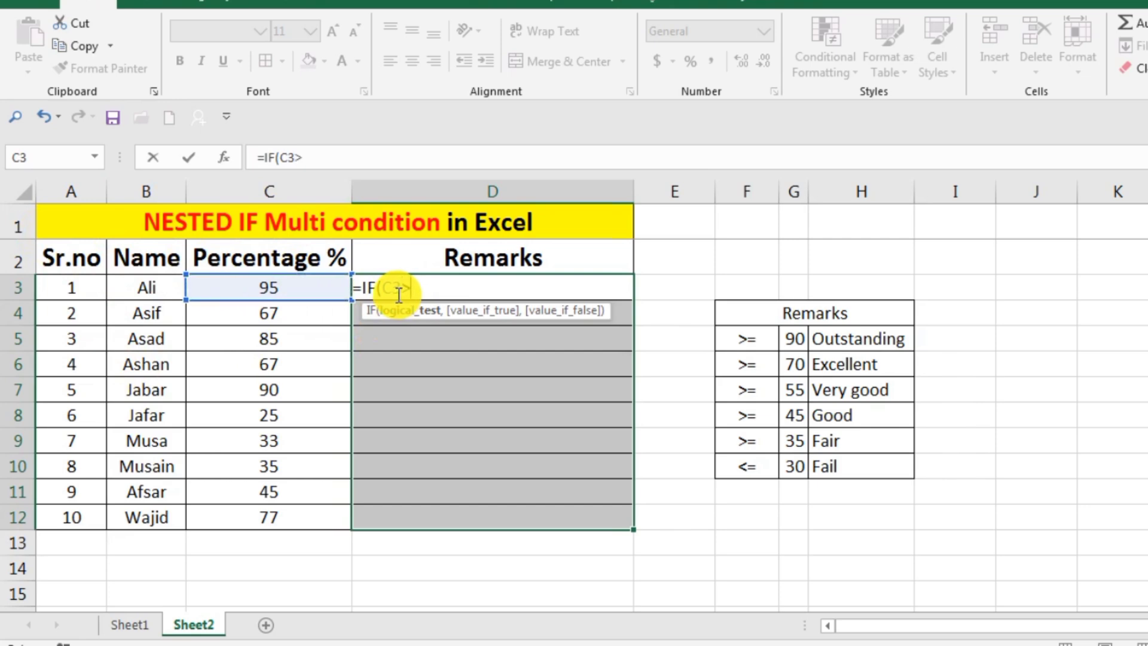
{"action": "type", "text": "="}
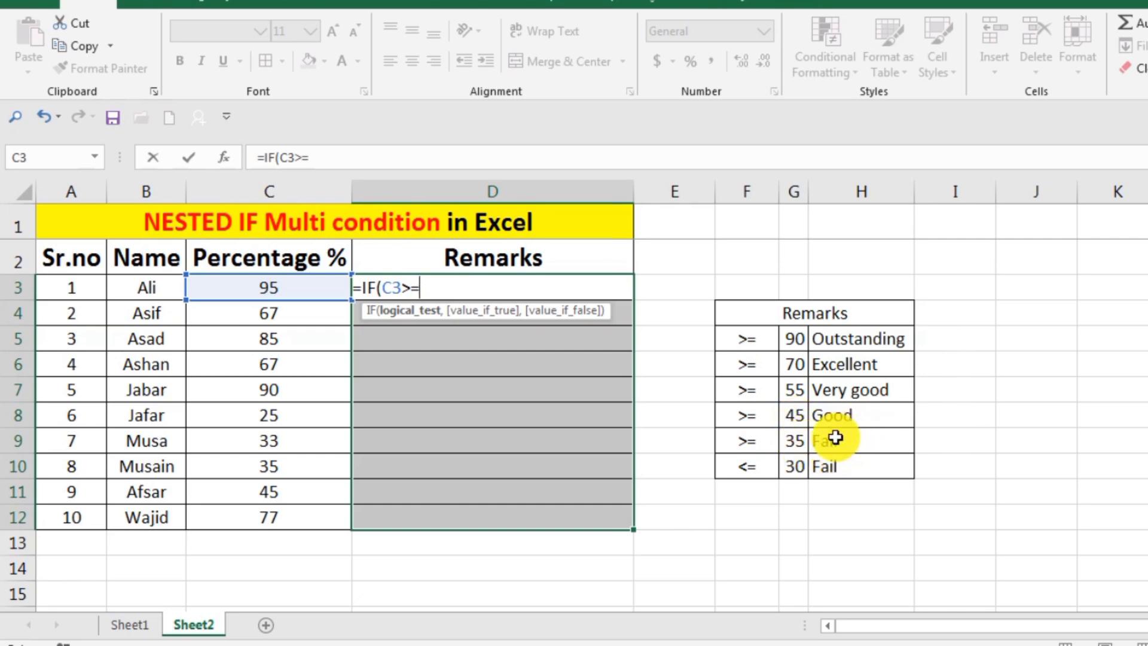
{"action": "left_click", "coordinate": [800, 466]}
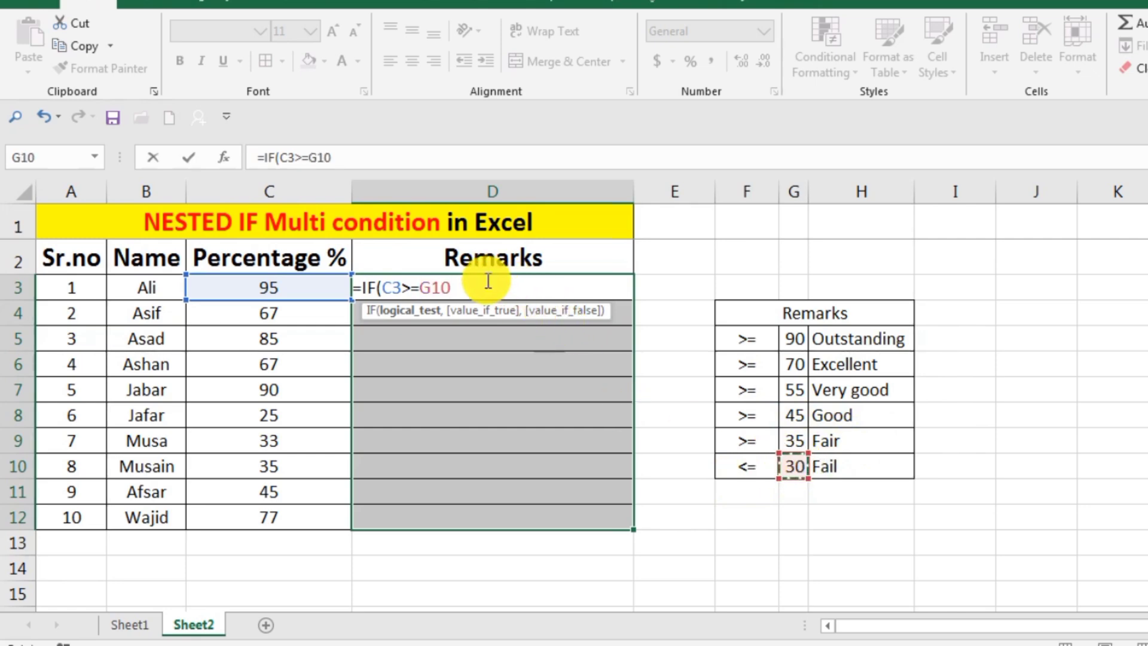
{"action": "key", "text": "BackSpace"}
{"action": "key", "text": "BackSpace"}
{"action": "key", "text": "BackSpace"}
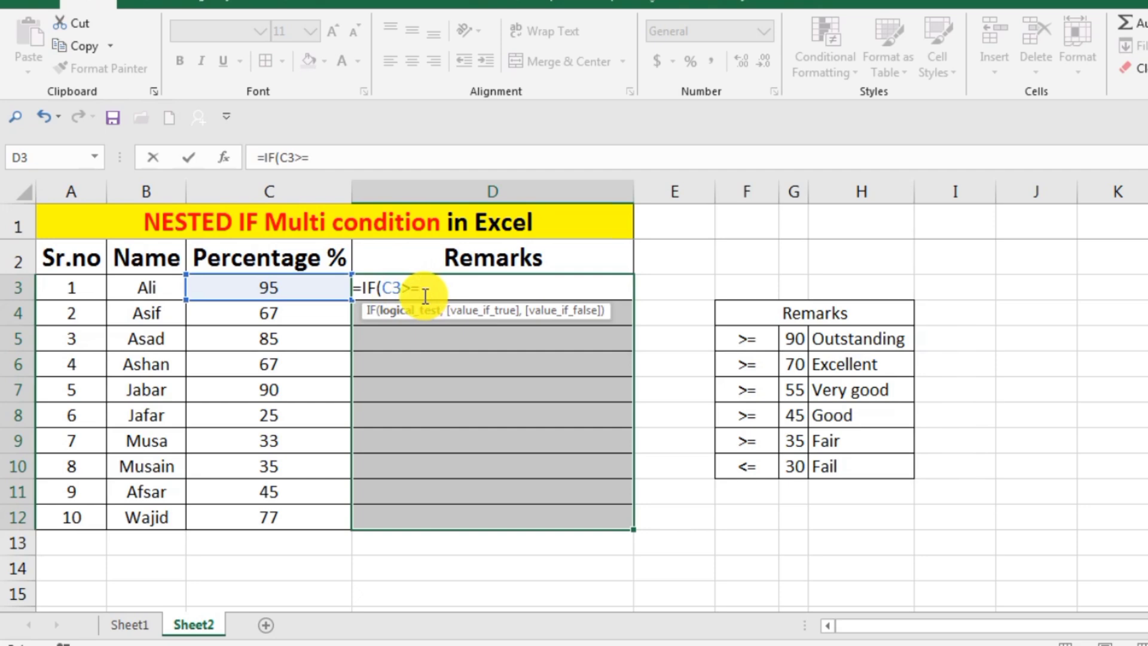
Step: Complete the first logical test in D3 with 90 and make "Outstandig" its value if true
{"action": "type", "text": "90,"}
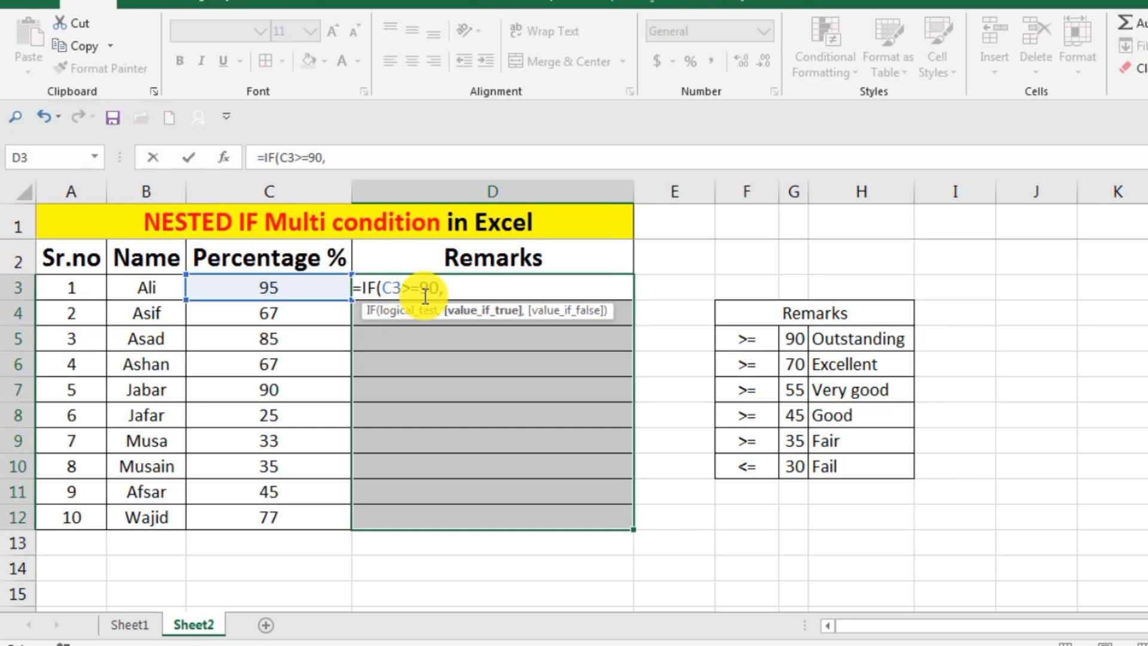
{"action": "type", "text": "\"out"}
{"action": "key", "text": "BackSpace"}
{"action": "key", "text": "BackSpace"}
{"action": "key", "text": "BackSpace"}
{"action": "type", "text": "Outstandig\""}
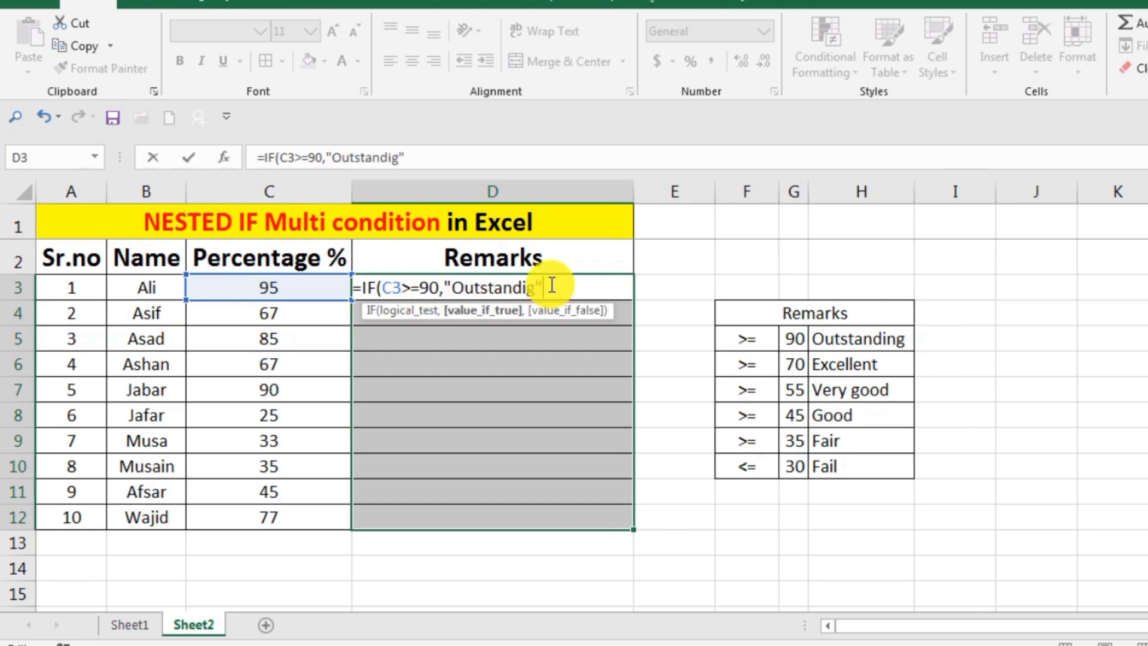
{"action": "type", "text": ","}
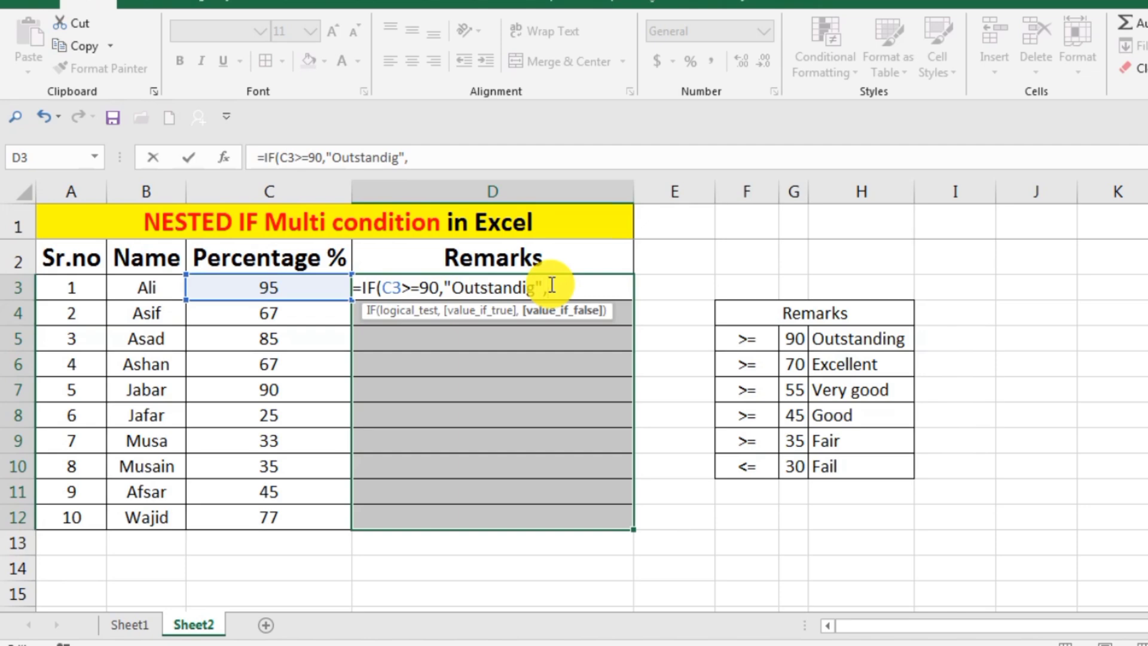
Step: Nest a second IF in the D3 formula that tests C3>=70 and returns "Excellent"
{"action": "type", "text": "if"}
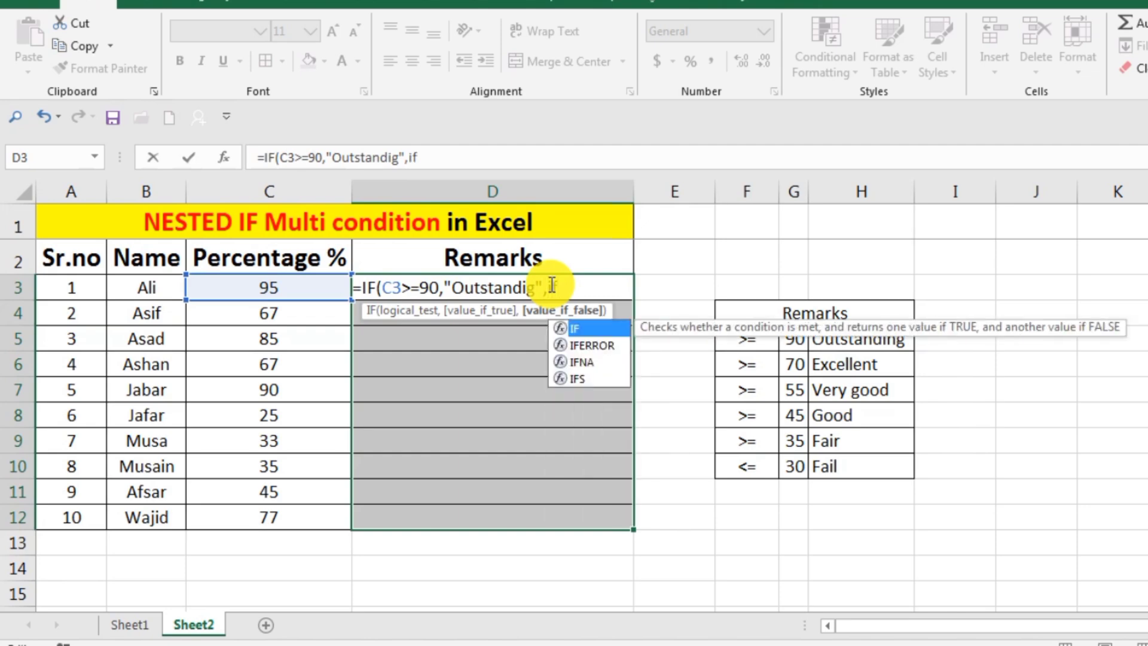
{"action": "type", "text": "("}
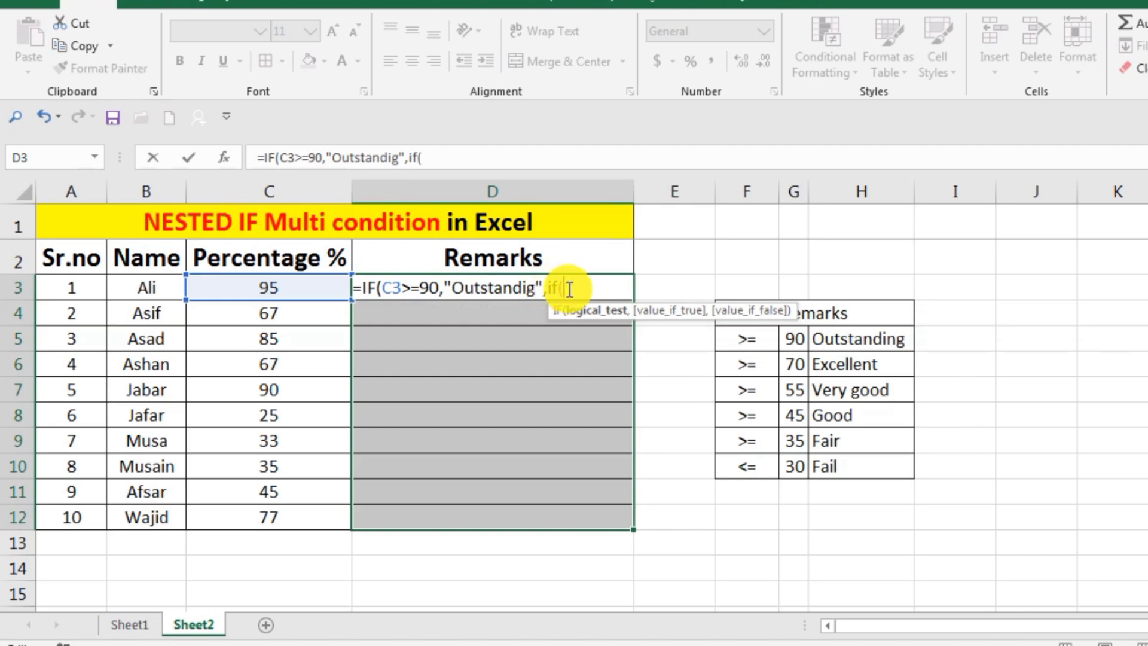
{"action": "left_click", "coordinate": [281, 288]}
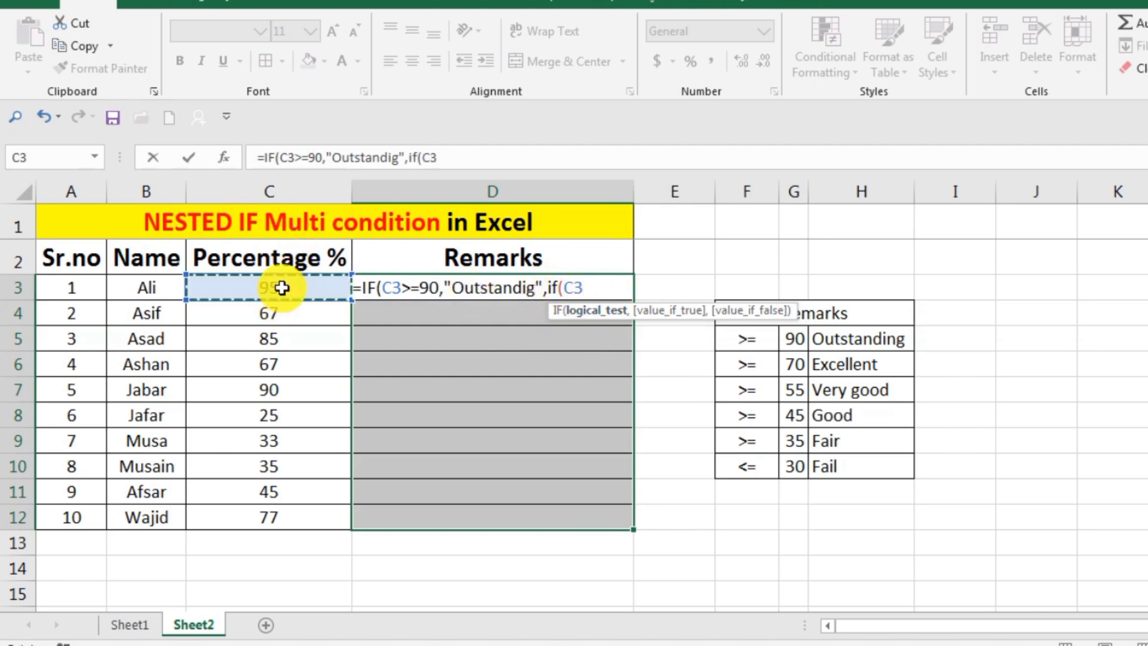
{"action": "type", "text": ">="}
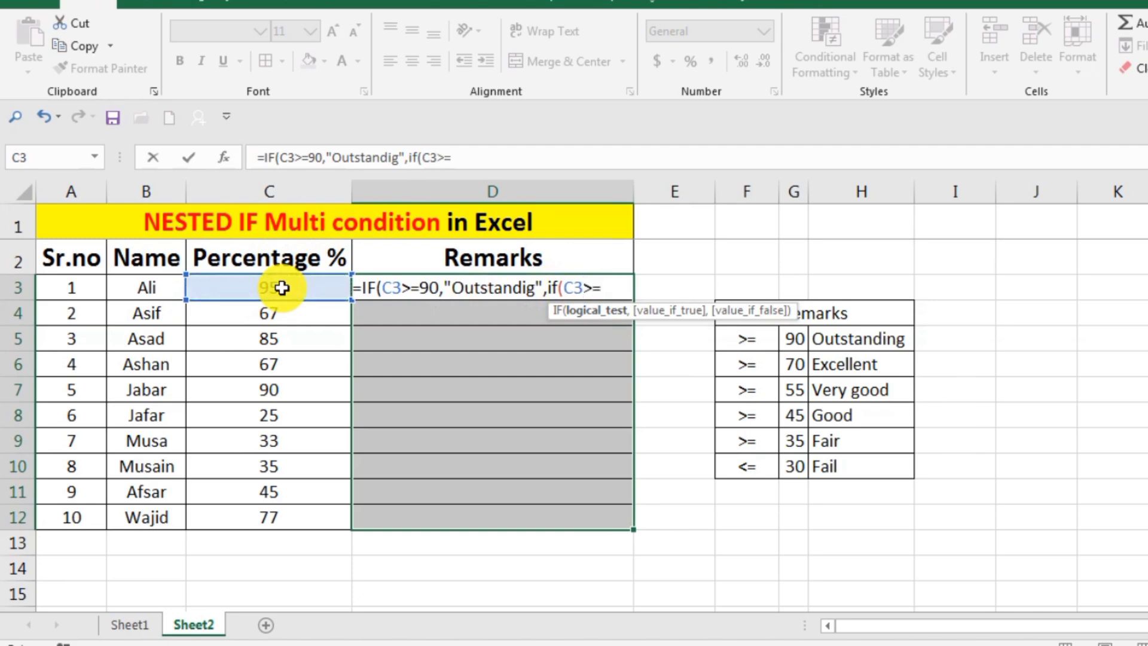
{"action": "type", "text": "70,\""}
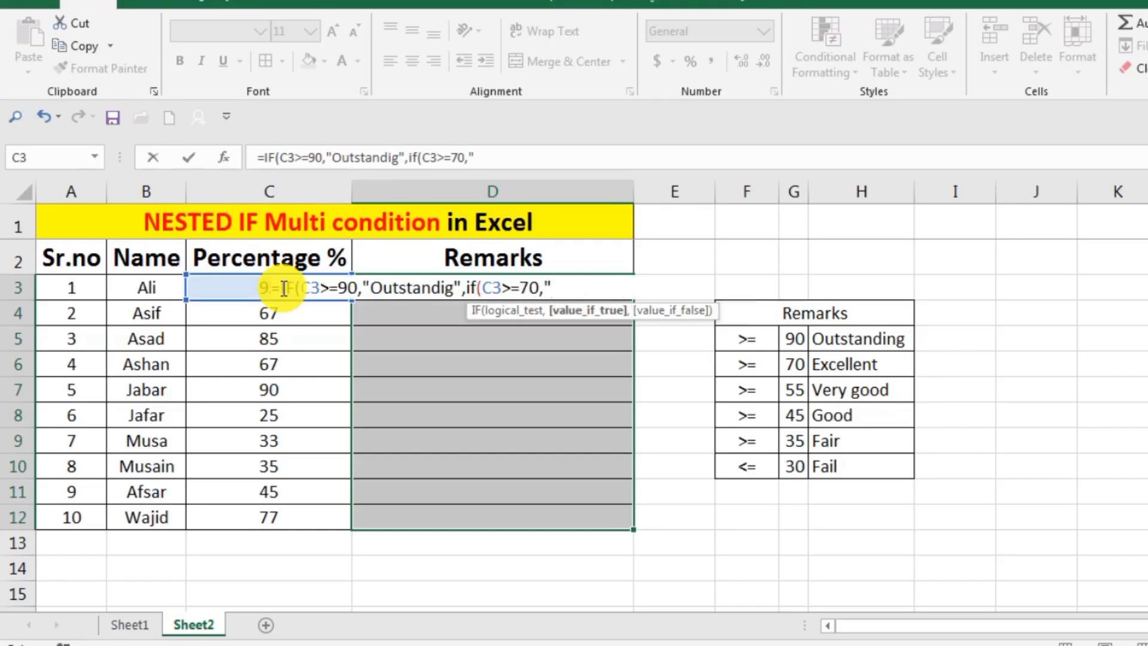
{"action": "type", "text": "Excellent\""}
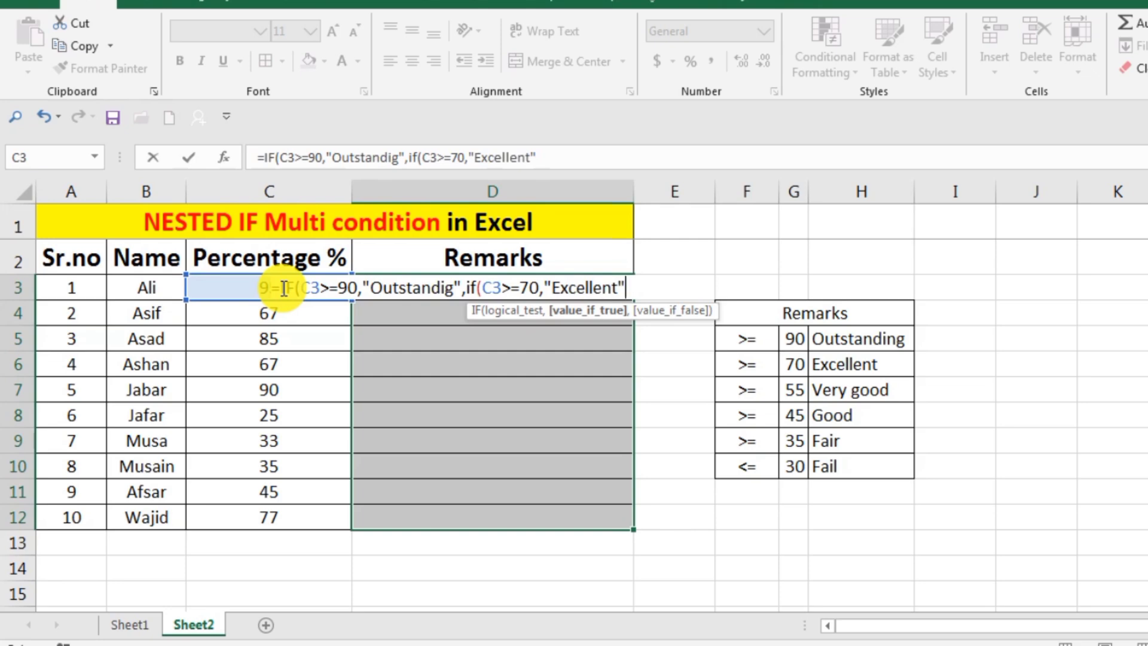
{"action": "type", "text": ","}
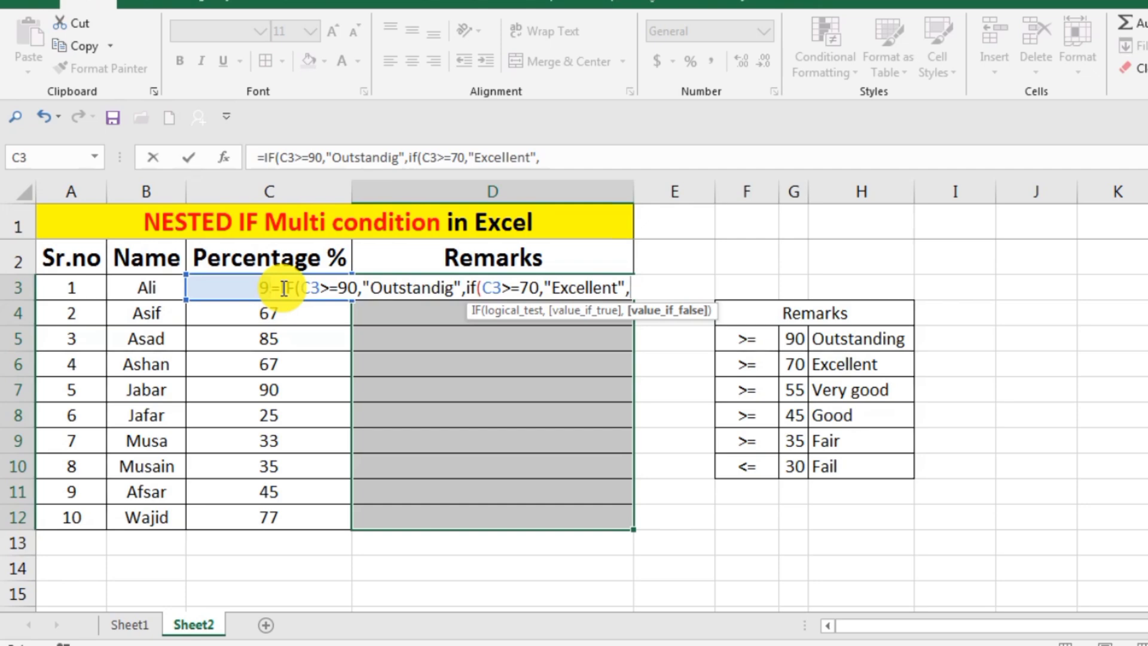
Step: Nest a third IF in the D3 formula that tests C3>=55 and returns "VeryGood"
{"action": "type", "text": "i"}
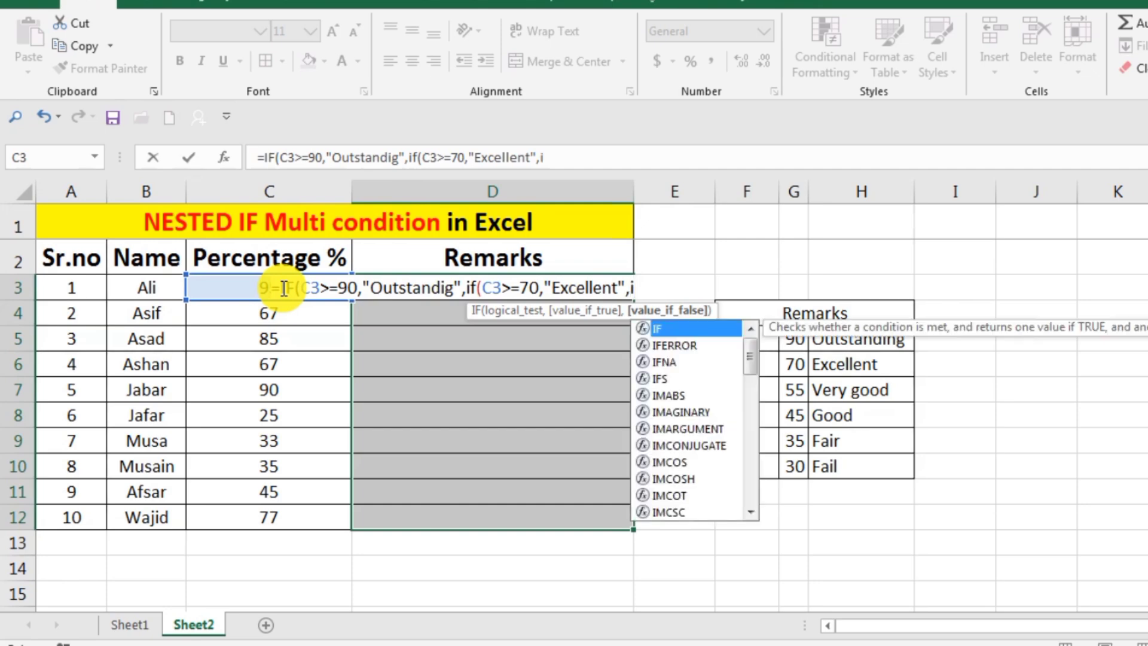
{"action": "type", "text": "f"}
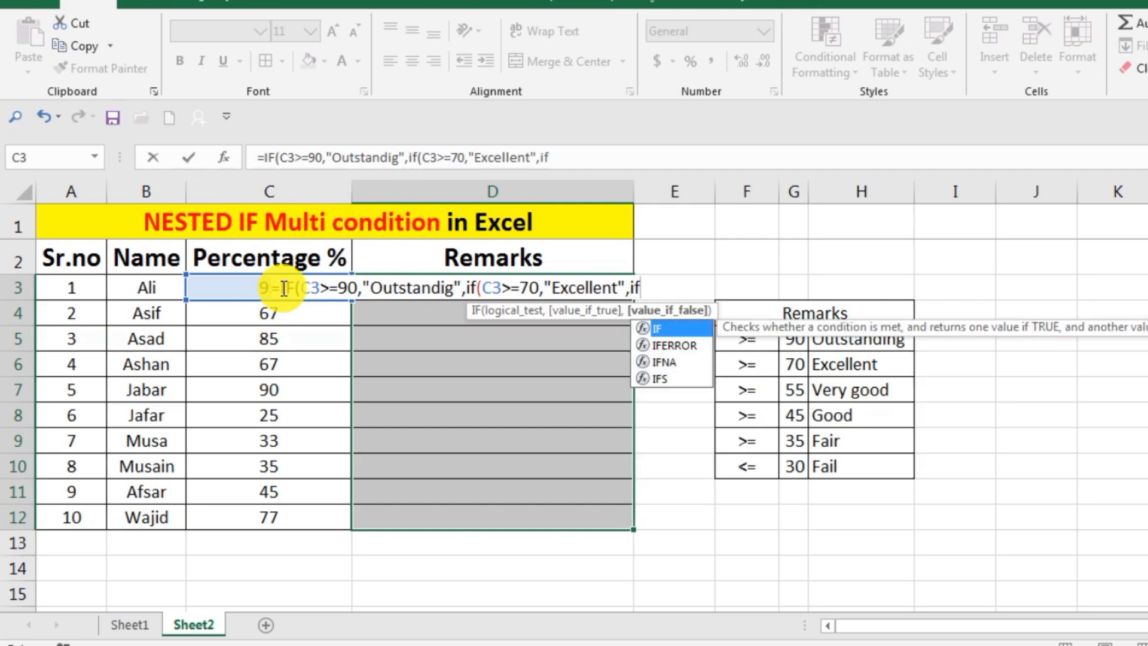
{"action": "type", "text": "("}
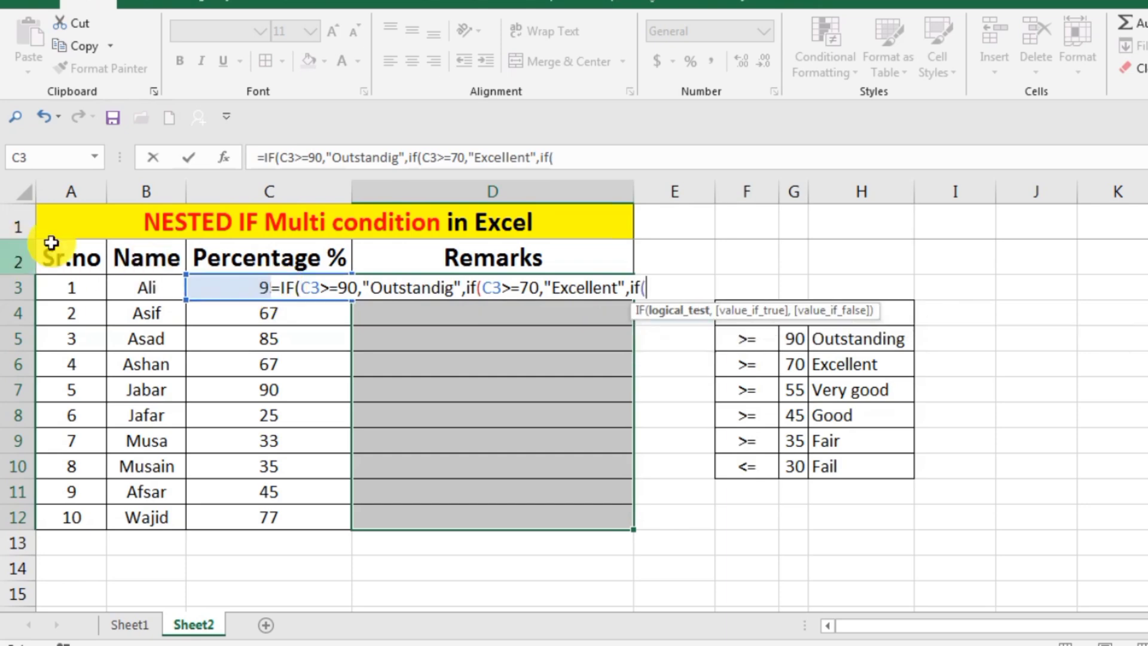
{"action": "left_click", "coordinate": [215, 290]}
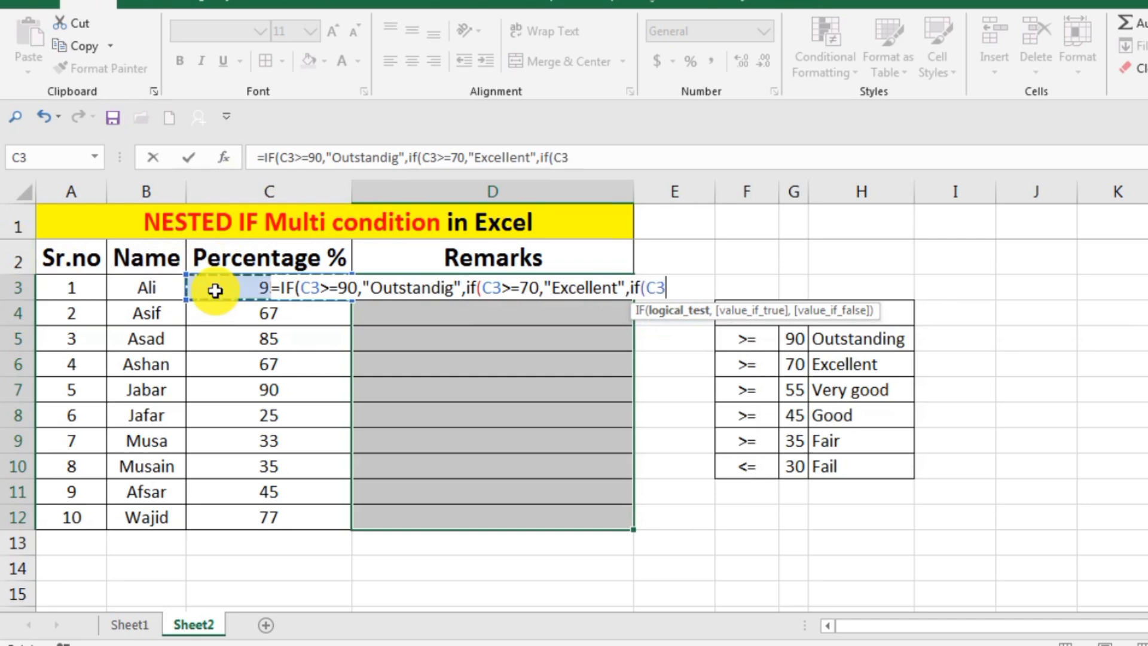
{"action": "type", "text": ">=5"}
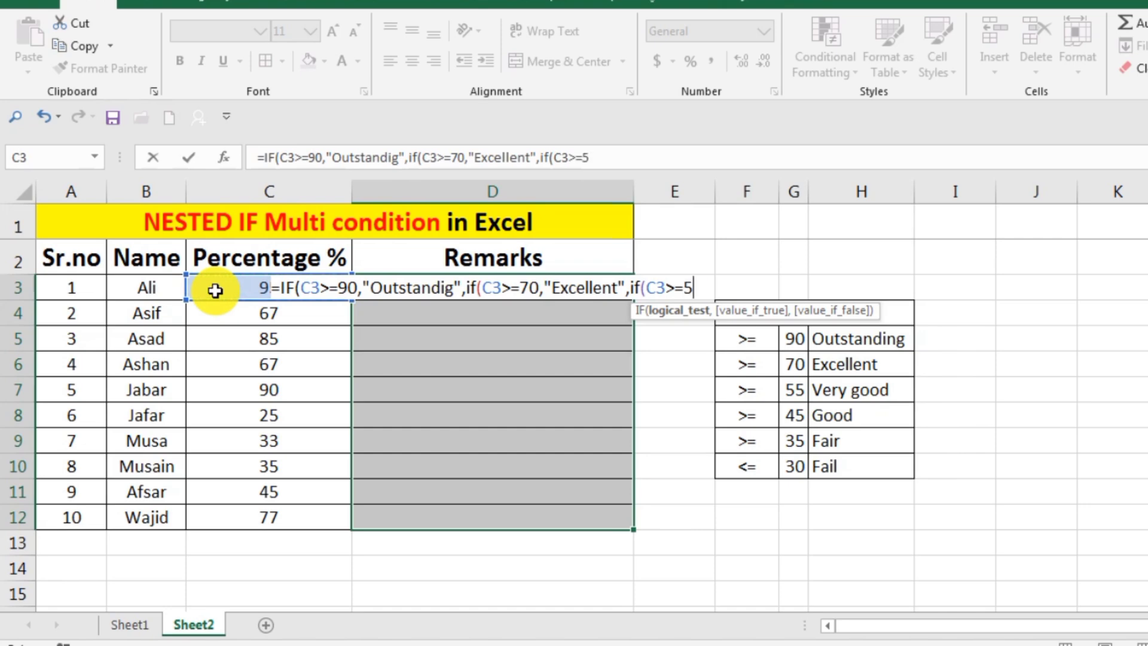
{"action": "type", "text": "5"}
{"action": "type", "text": ",\""}
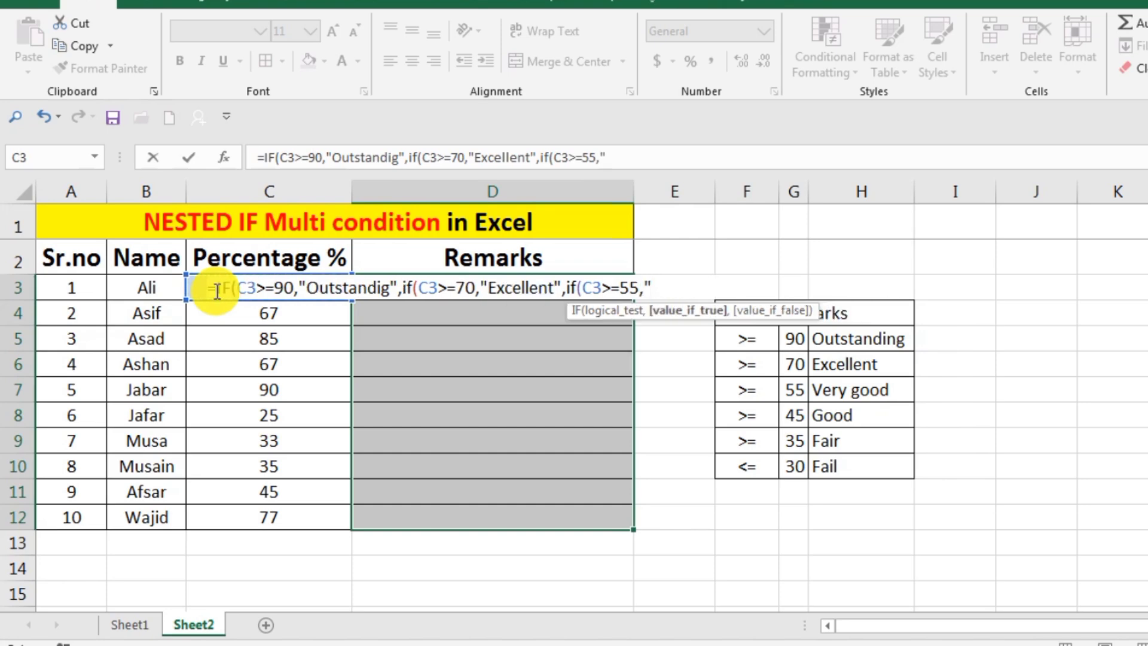
{"action": "type", "text": "VeryGood"}
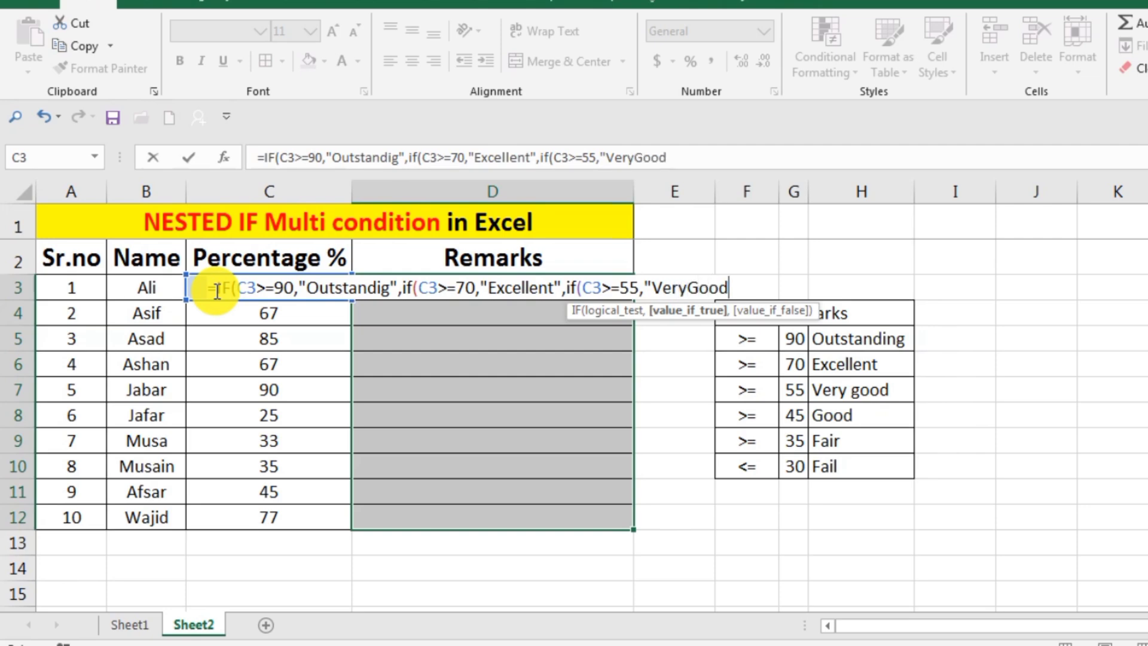
{"action": "type", "text": "\","}
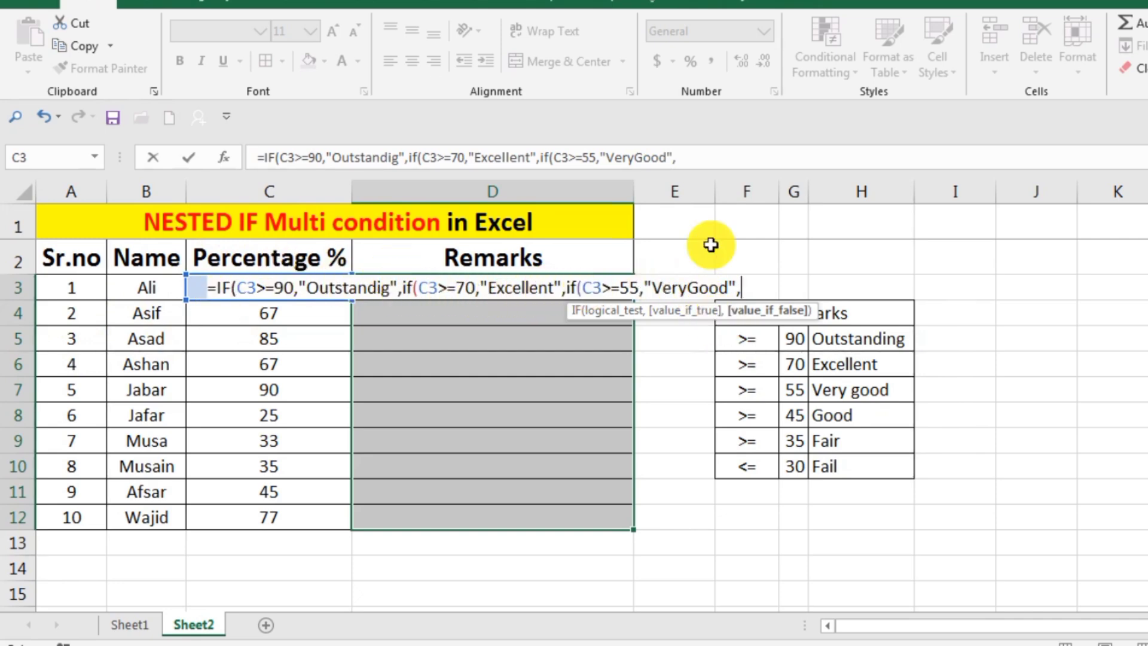
Step: Nest a fourth IF in the D3 formula that tests C3>=45 and returns "Good"
{"action": "type", "text": "if"}
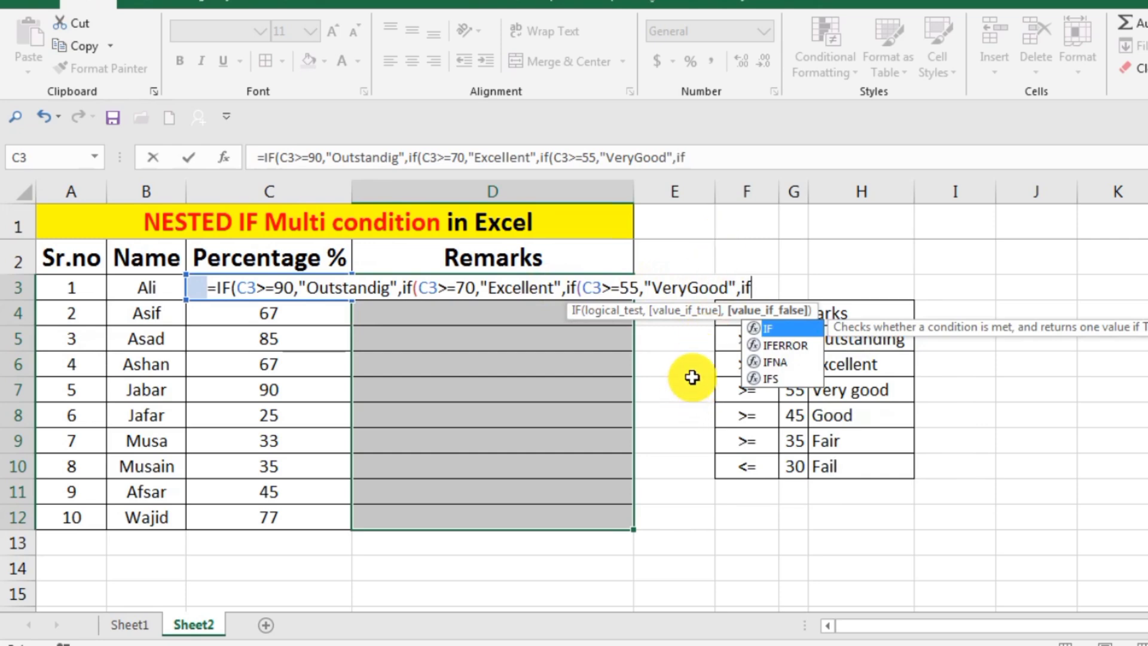
{"action": "left_click", "coordinate": [789, 331]}
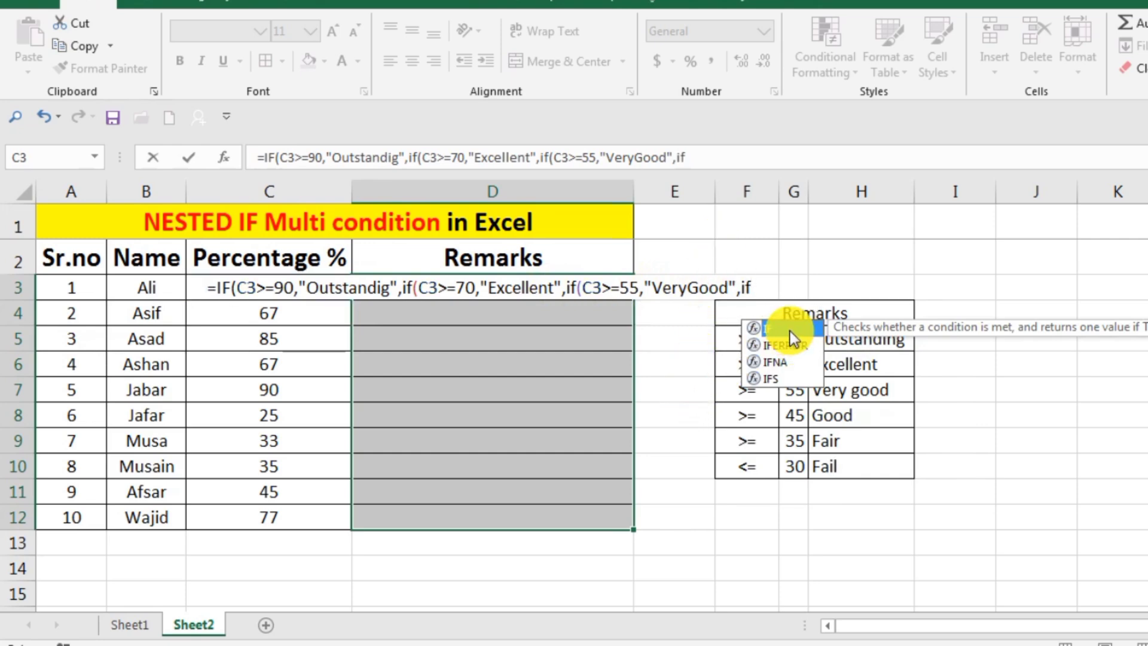
{"action": "double_click", "coordinate": [792, 337]}
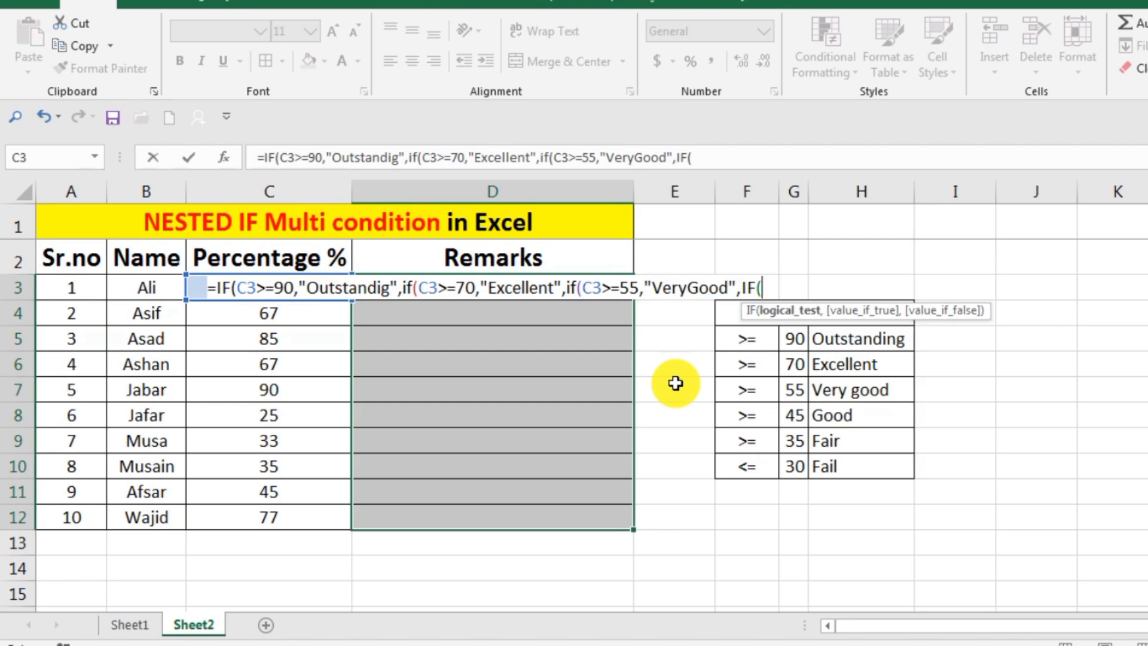
{"action": "type", "text": "c3"}
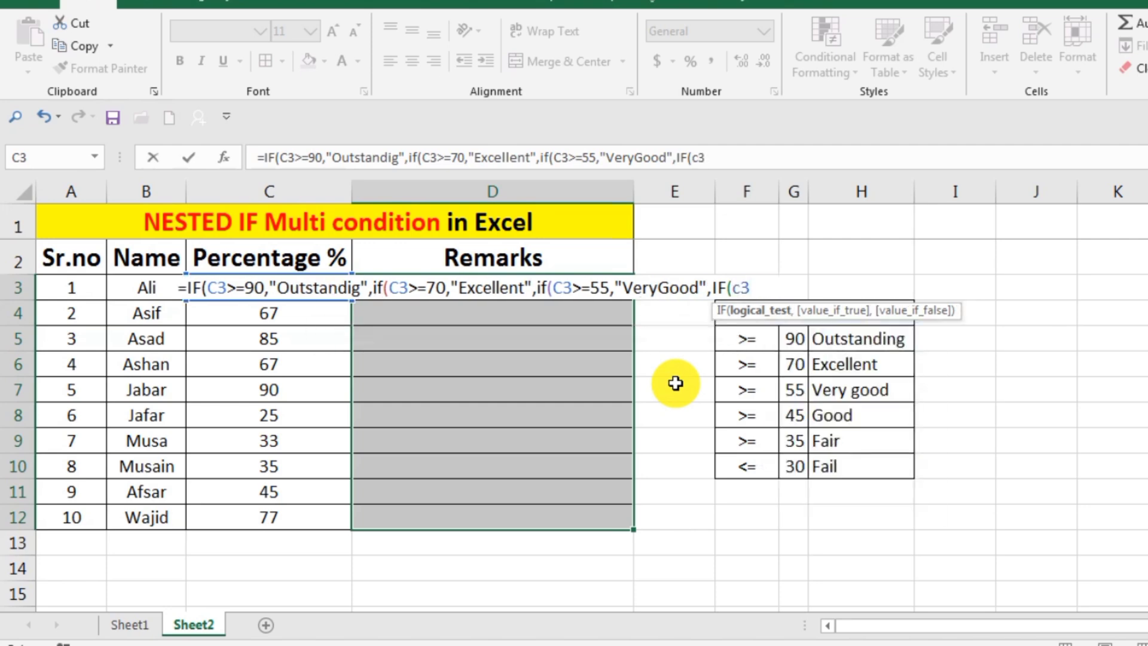
{"action": "type", "text": ">=45,"}
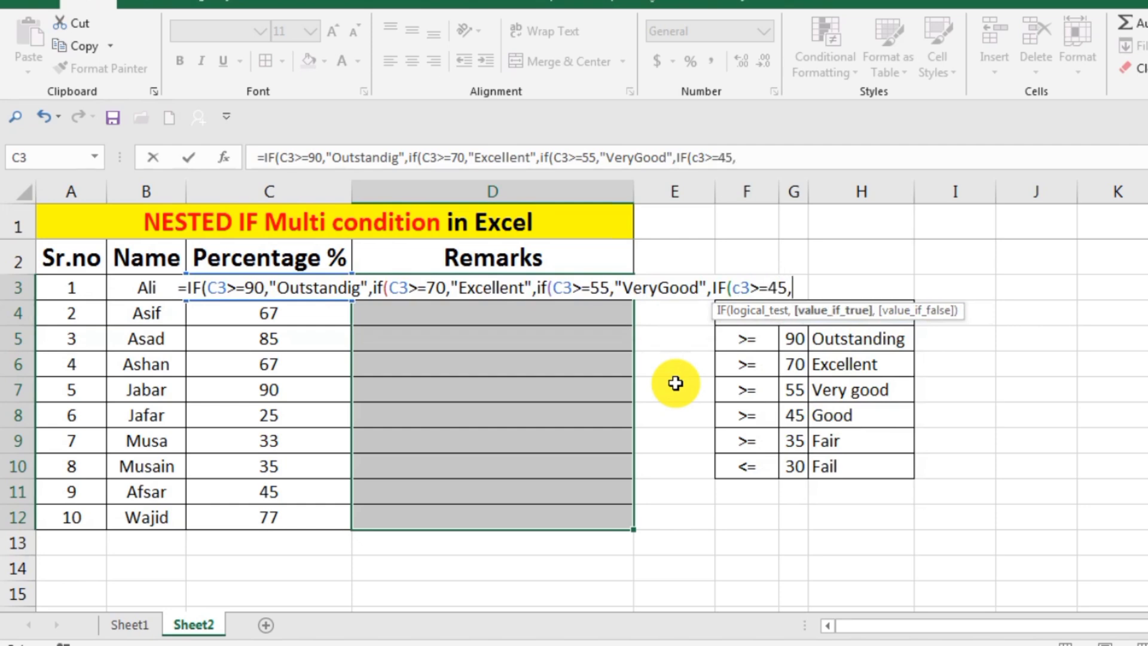
{"action": "type", "text": "\"Goo"}
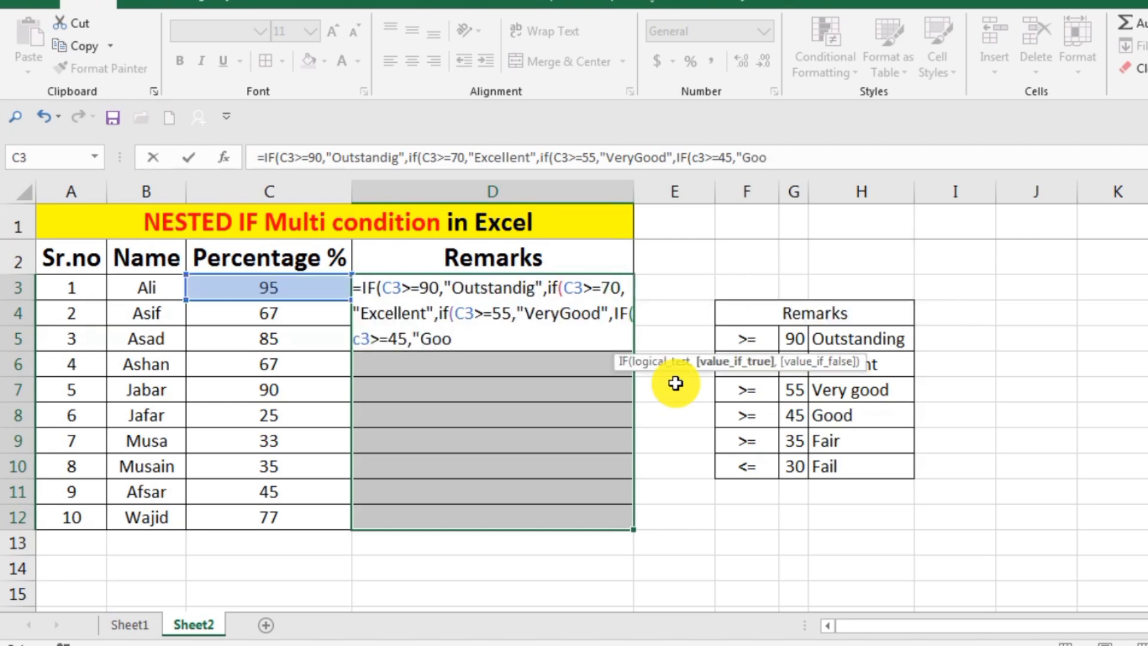
{"action": "type", "text": "d\","}
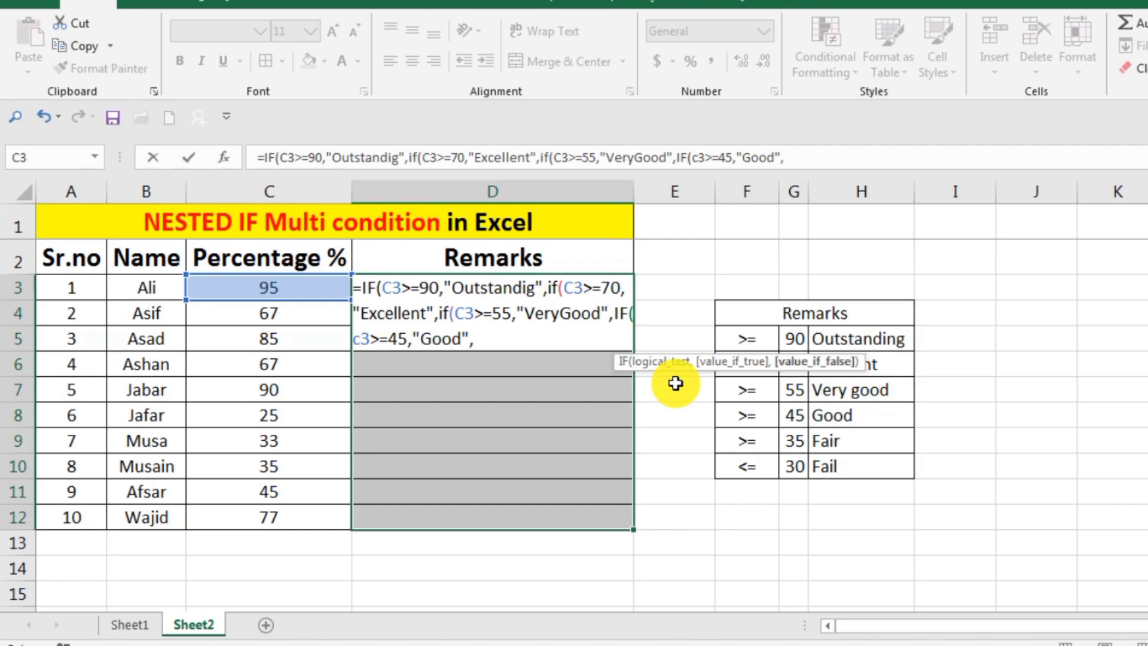
Step: Nest a fifth IF in the D3 formula that tests C3>=35 and returns "Fair"
{"action": "type", "text": "if"}
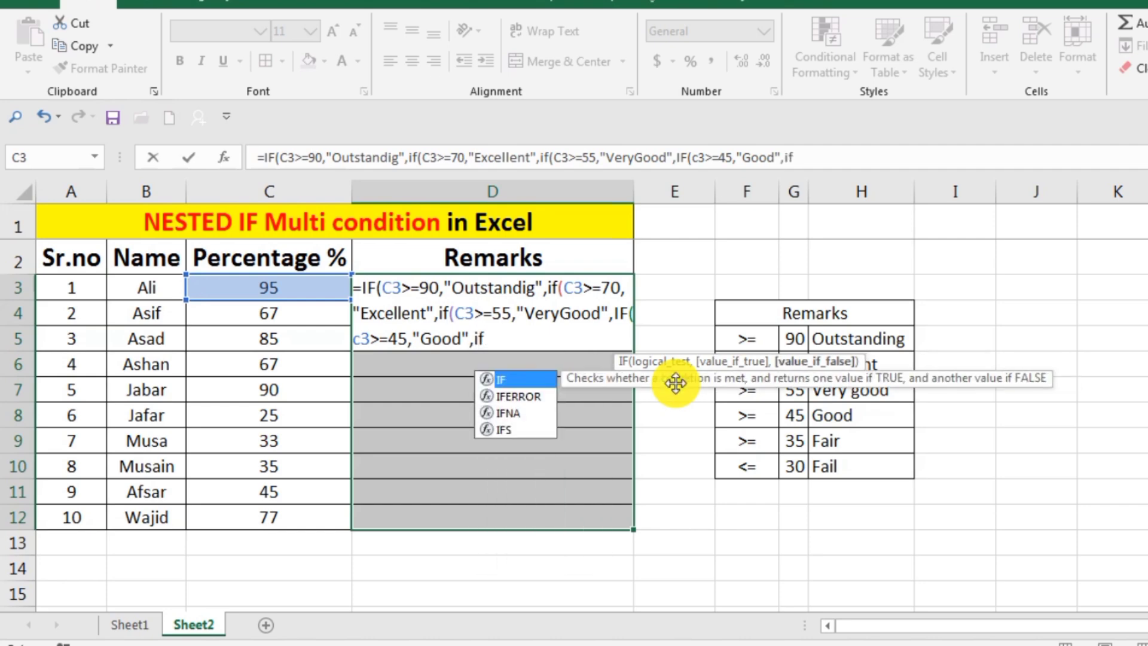
{"action": "type", "text": "("}
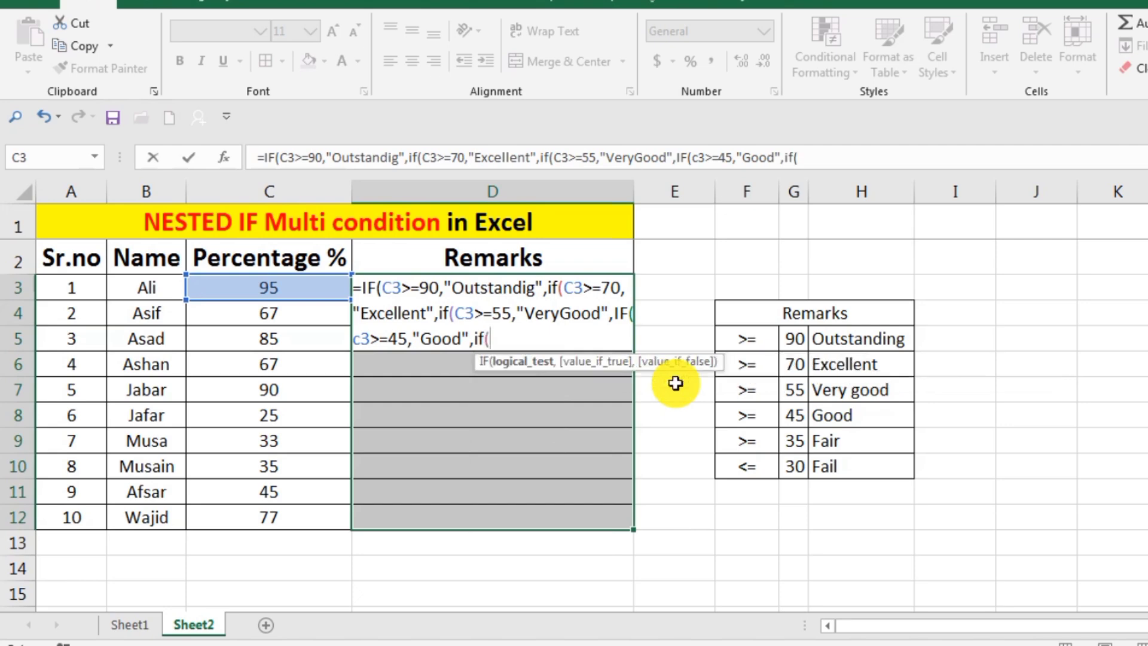
{"action": "type", "text": "c3"}
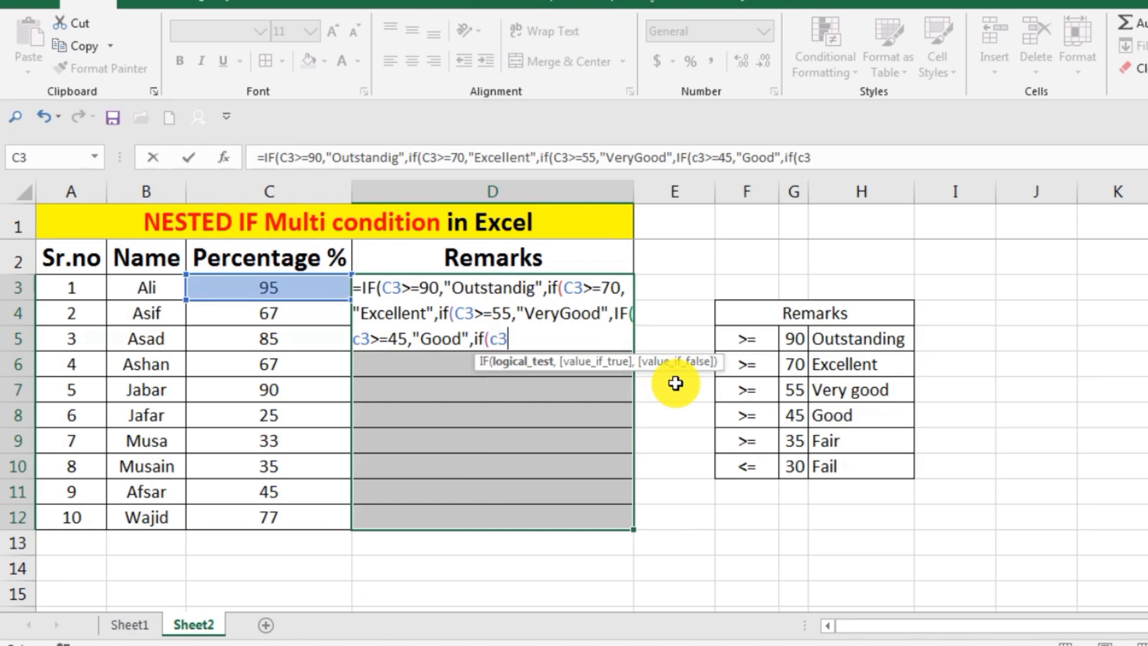
{"action": "type", "text": ">=345"}
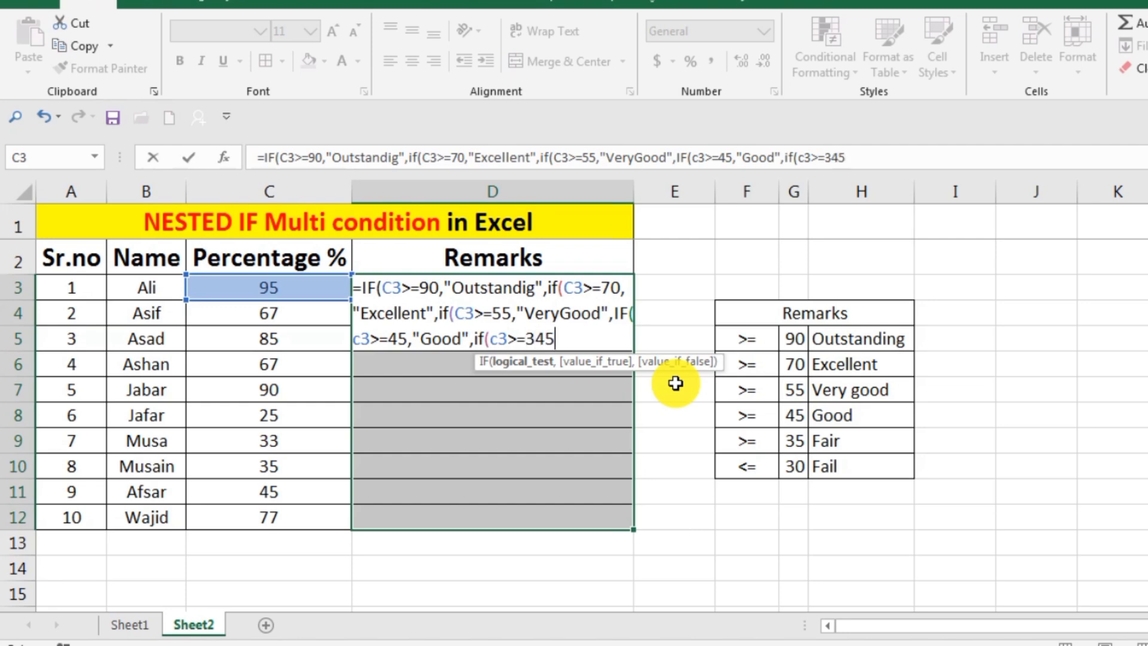
{"action": "key", "text": "BackSpace"}
{"action": "key", "text": "BackSpace"}
{"action": "type", "text": "5,"}
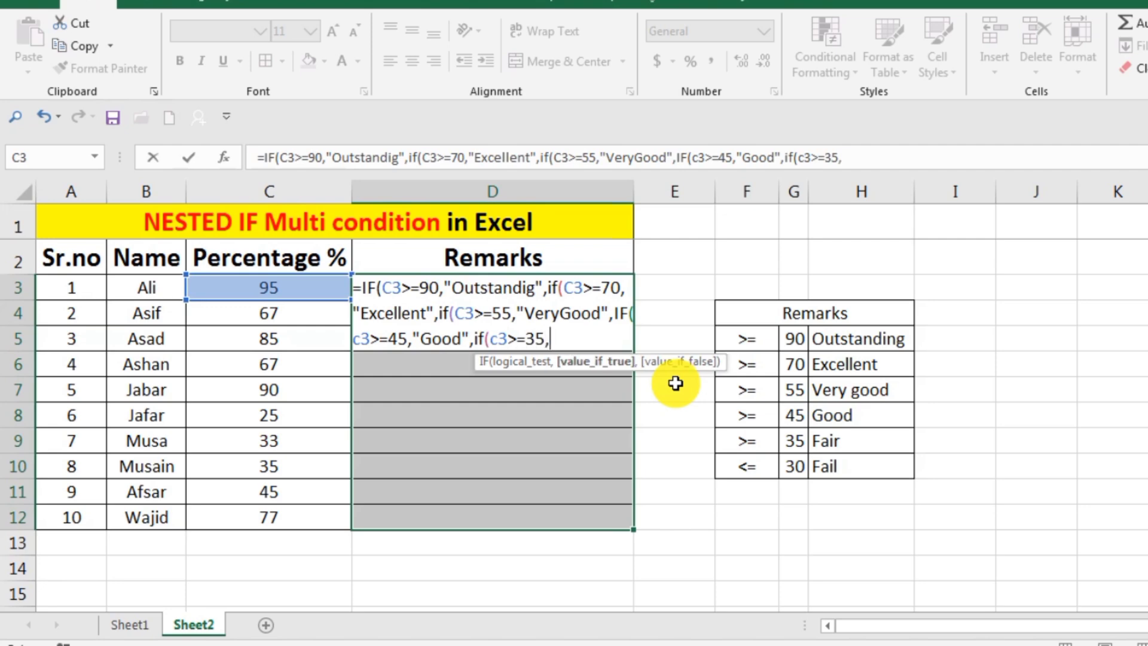
{"action": "type", "text": "\"Fair\""}
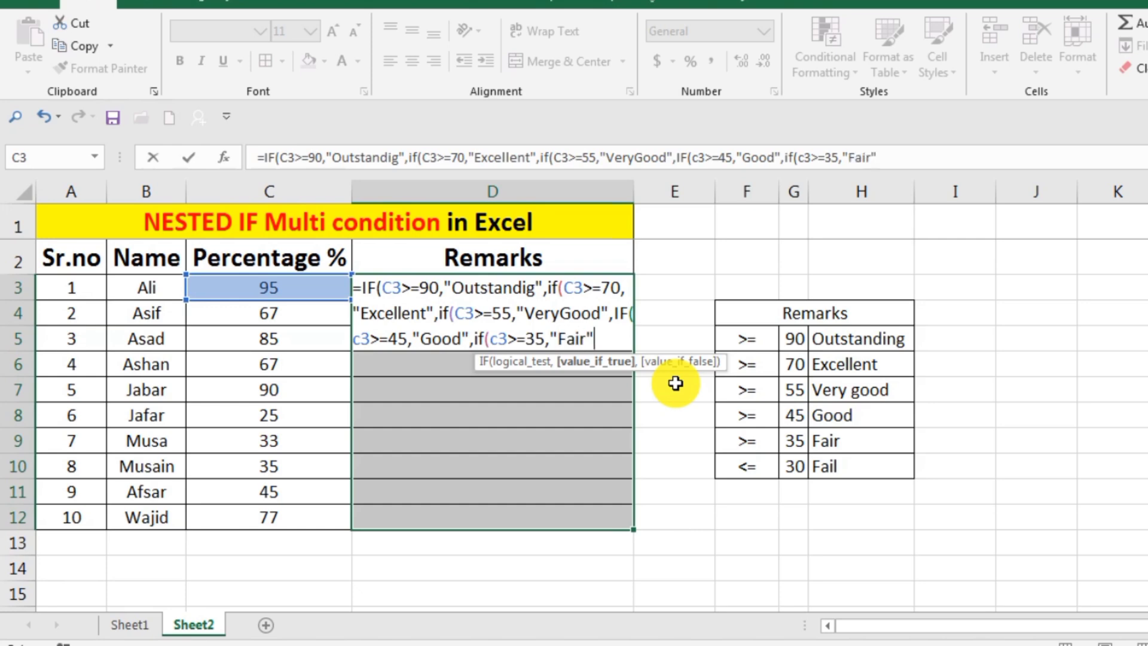
{"action": "type", "text": ","}
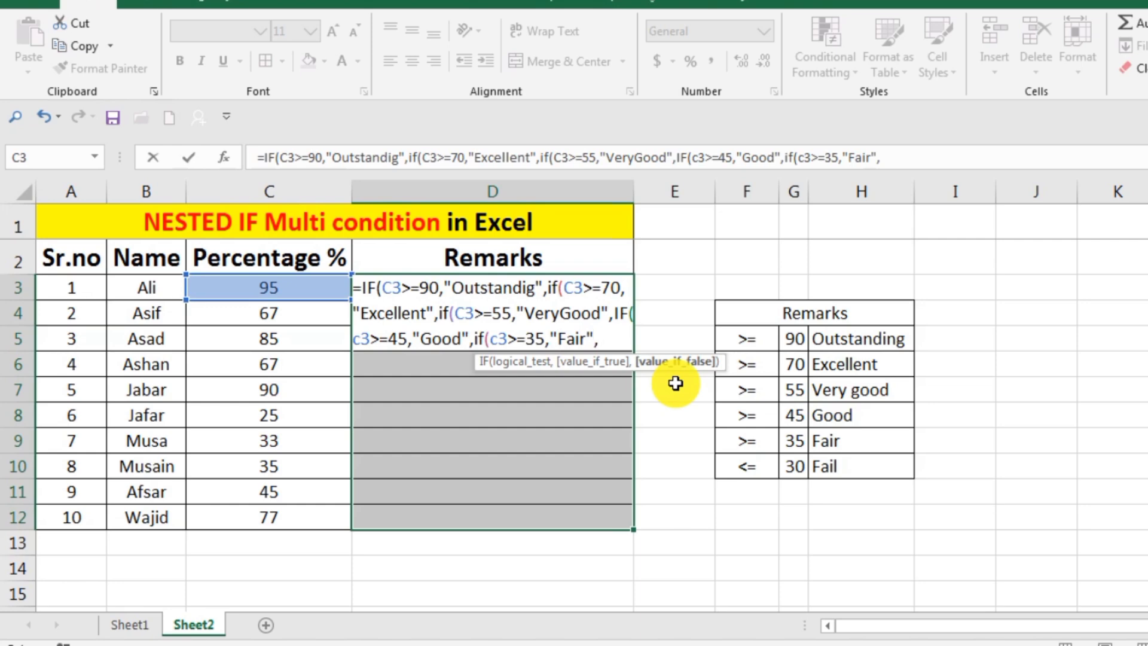
Step: Finish the D3 formula with "Fail" as the final value if false, closing all five nested IFs, and enter it
{"action": "type", "text": "\"Fail\""}
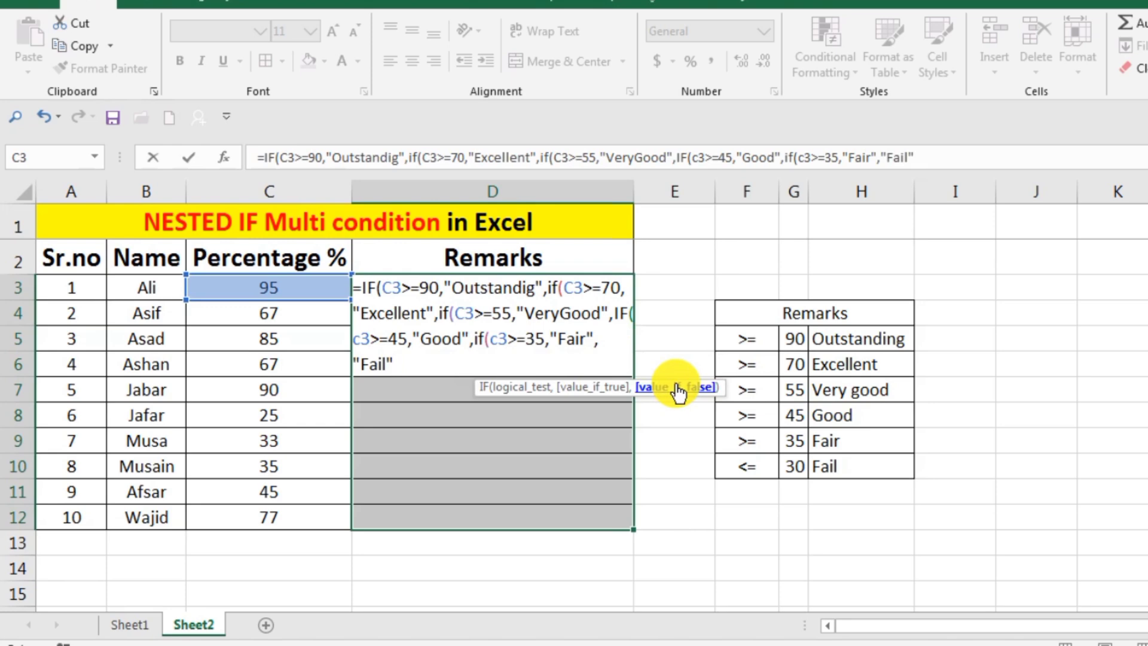
{"action": "type", "text": ")"}
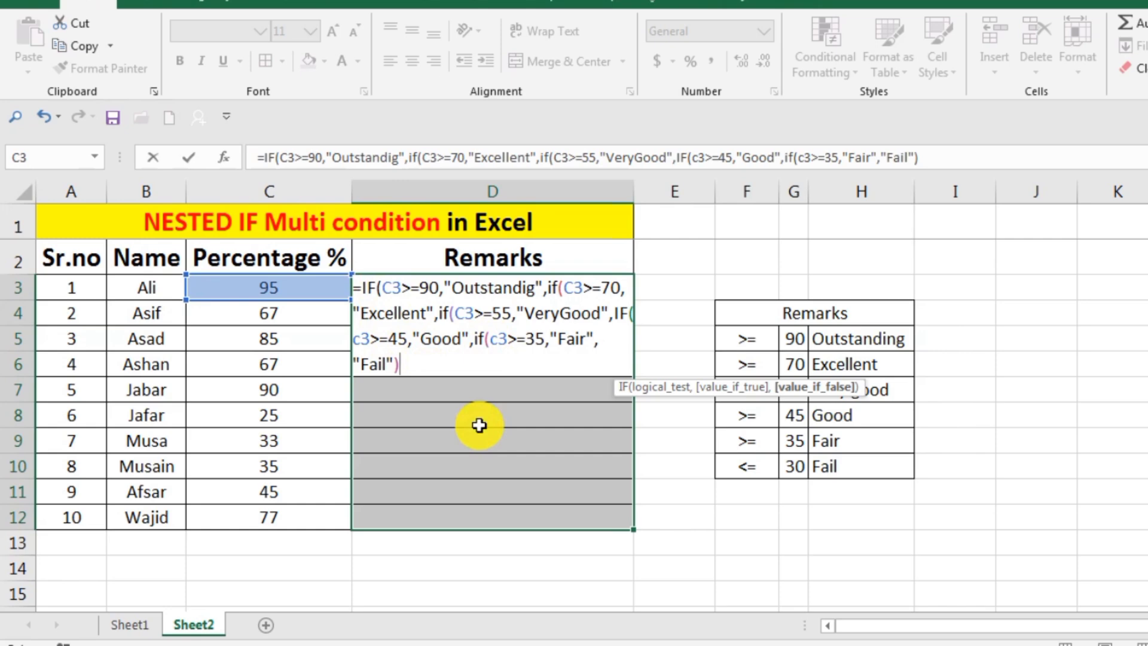
{"action": "type", "text": ")"}
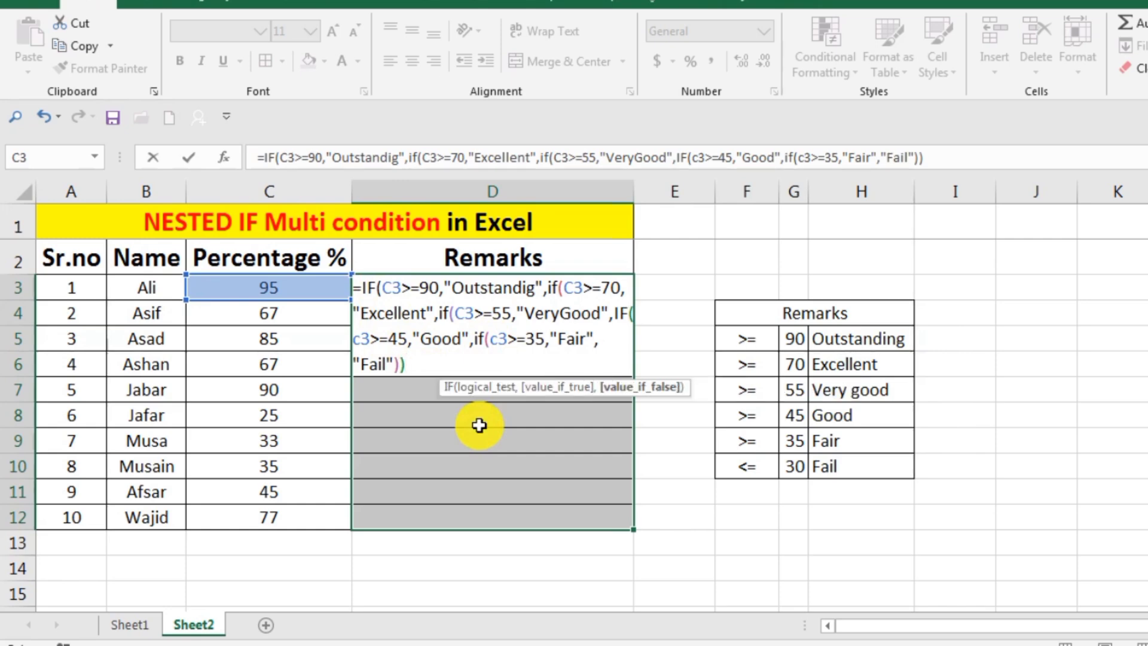
{"action": "type", "text": ")))"}
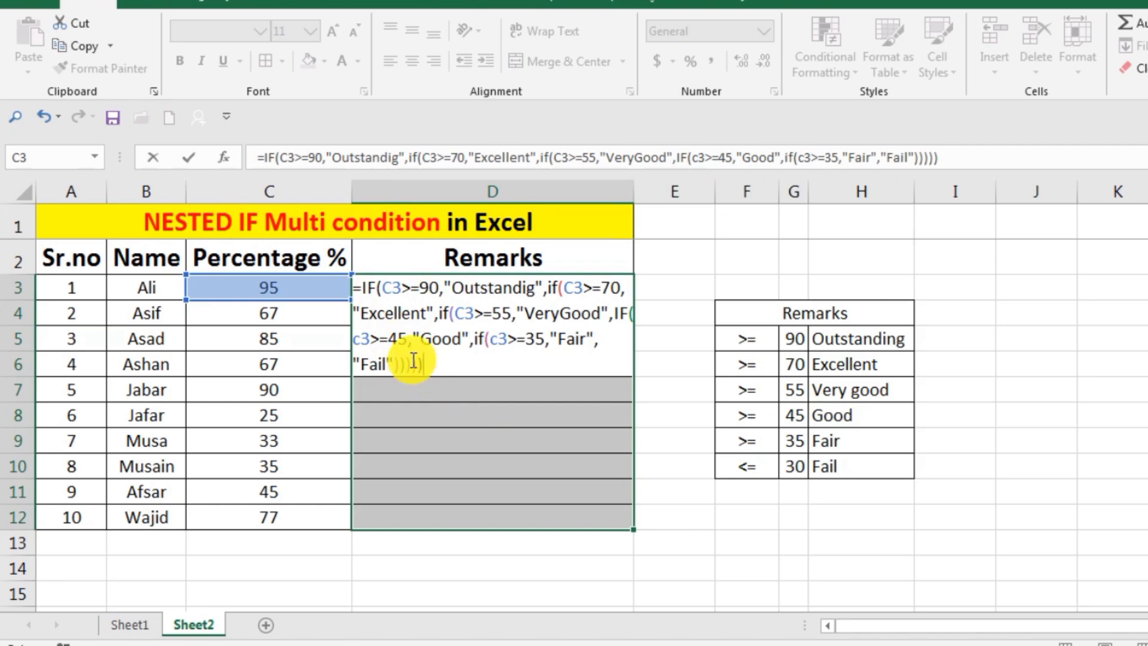
{"action": "key", "text": "Return"}
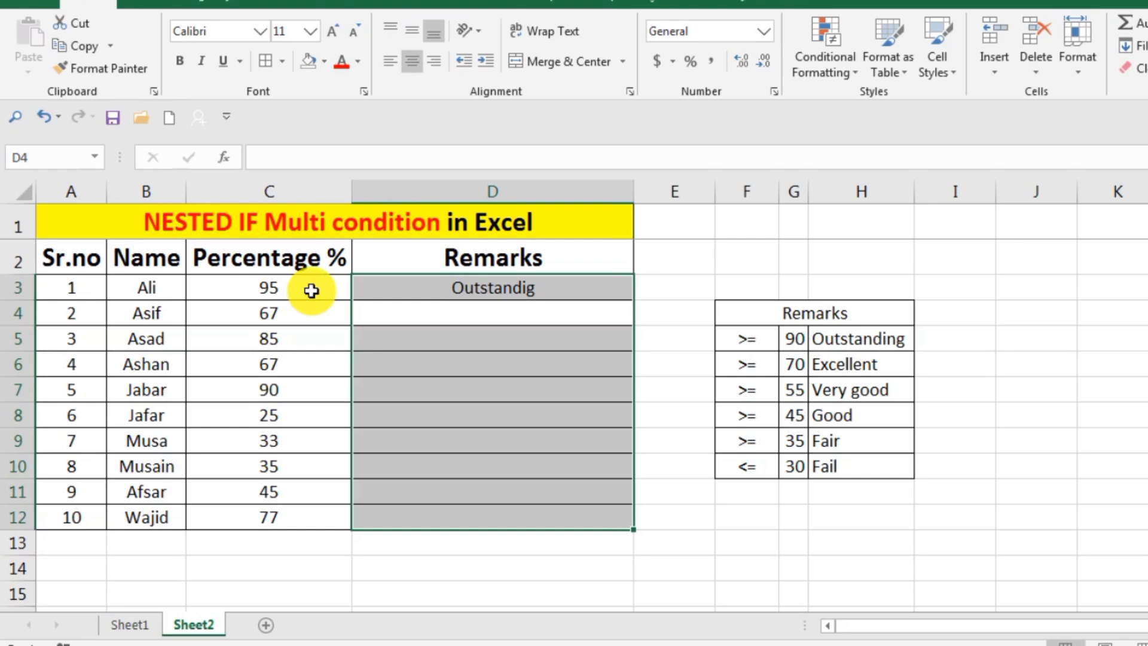
Step: Copy the nested IF formula from D3 down through D12
{"action": "left_click", "coordinate": [546, 292]}
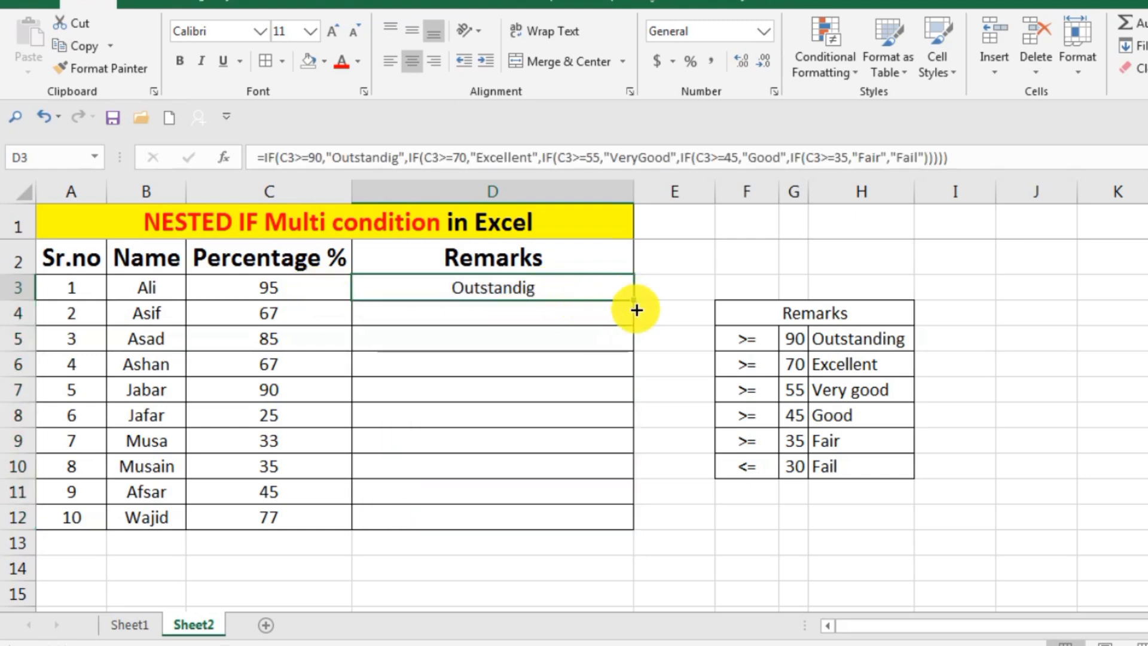
{"action": "left_click_drag", "start_coordinate": [633, 305], "coordinate": [625, 533]}
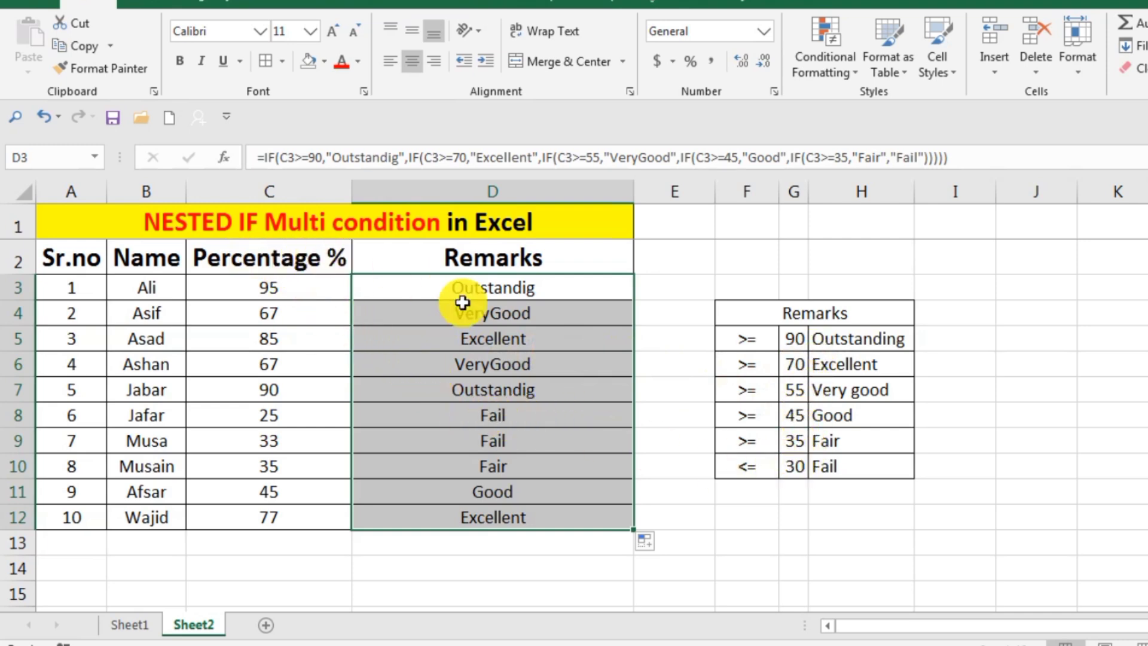
{"action": "left_click", "coordinate": [556, 458]}
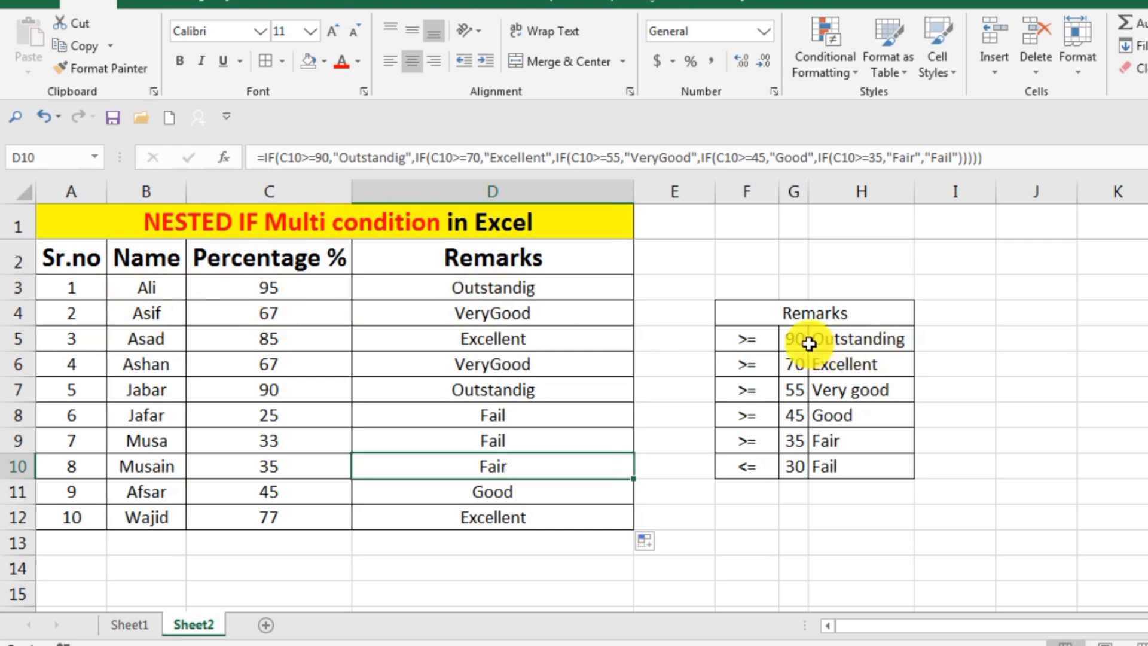
Step: Fill the Remarks cell D3 with light gold and D4 with light blue
{"action": "left_click", "coordinate": [578, 289]}
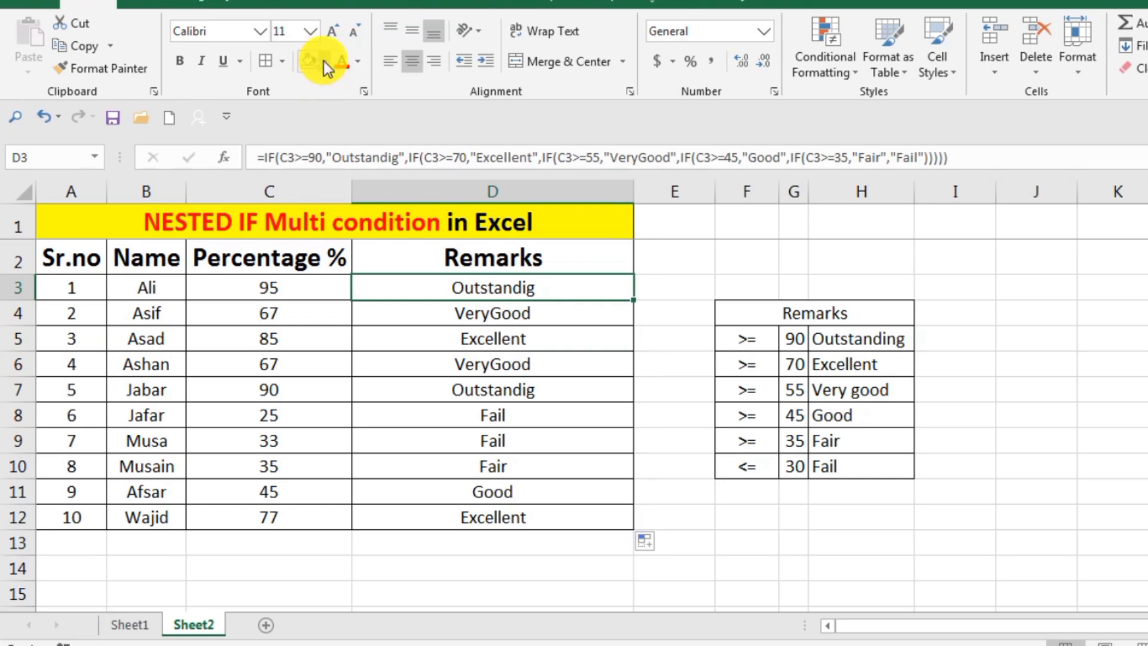
{"action": "left_click", "coordinate": [324, 61]}
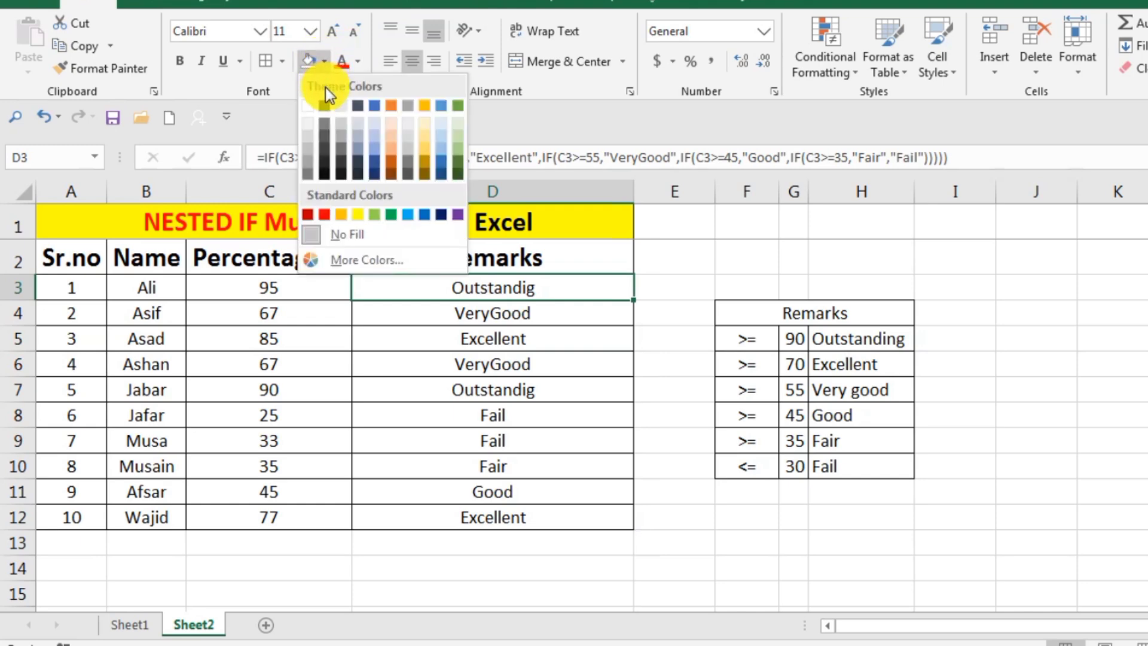
{"action": "left_click", "coordinate": [424, 135]}
{"action": "left_click", "coordinate": [567, 344]}
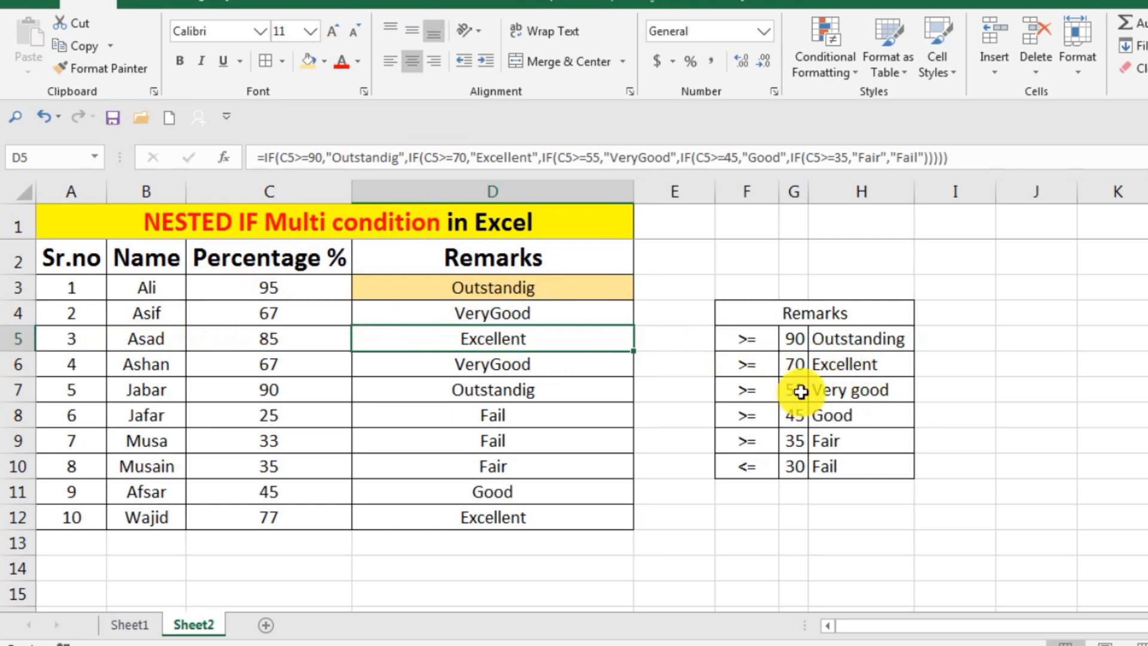
{"action": "left_click", "coordinate": [536, 311]}
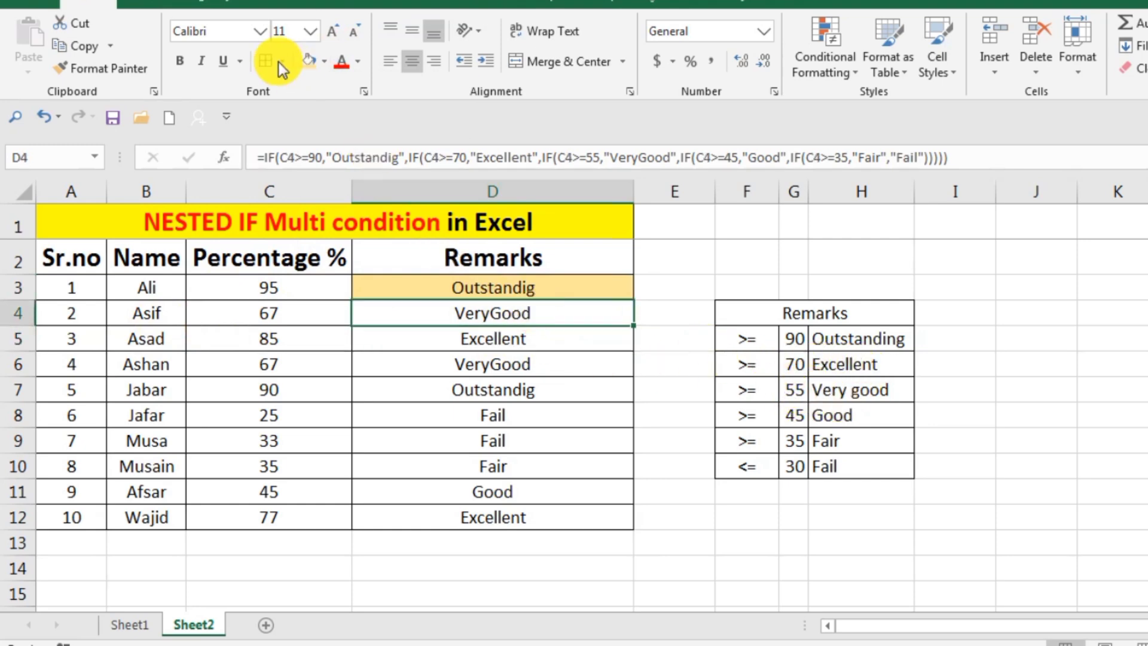
{"action": "left_click", "coordinate": [327, 65]}
{"action": "left_click", "coordinate": [379, 134]}
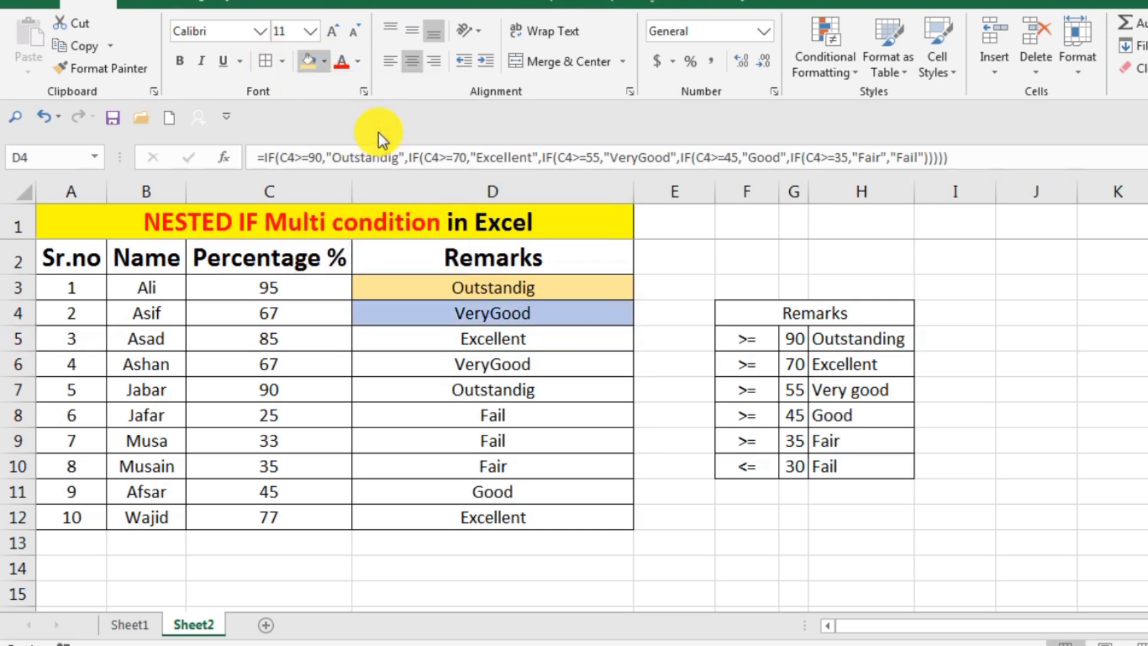
Step: Fill the Remarks cell D5 with light gray and D6 with light gold
{"action": "left_click", "coordinate": [585, 363]}
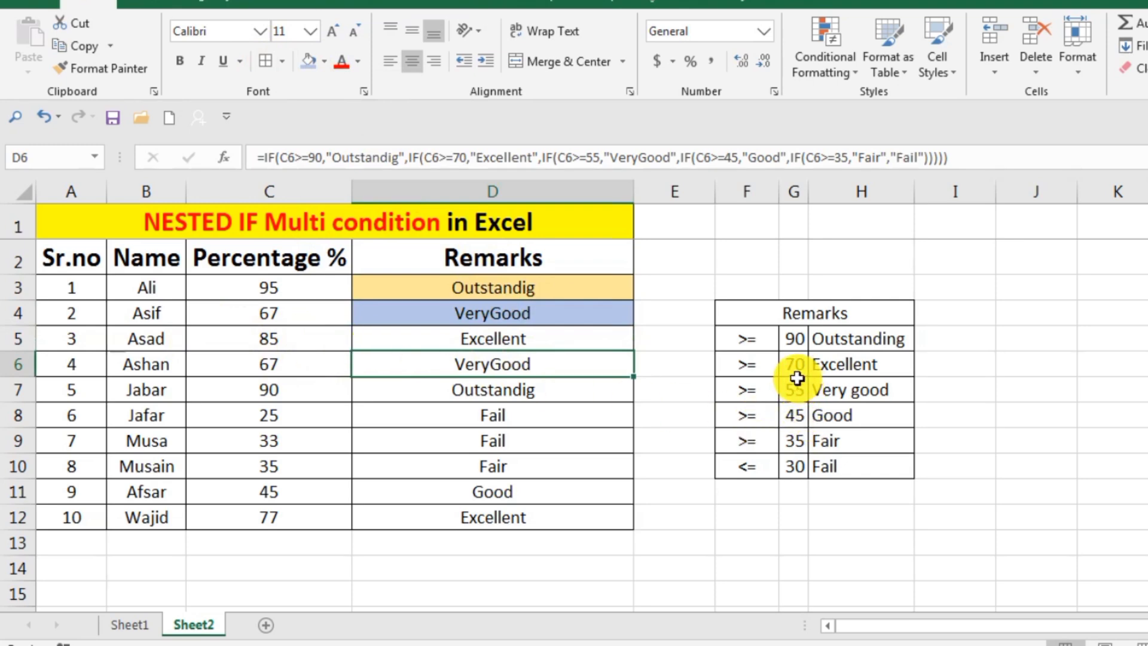
{"action": "left_click", "coordinate": [599, 336]}
{"action": "left_click", "coordinate": [323, 62]}
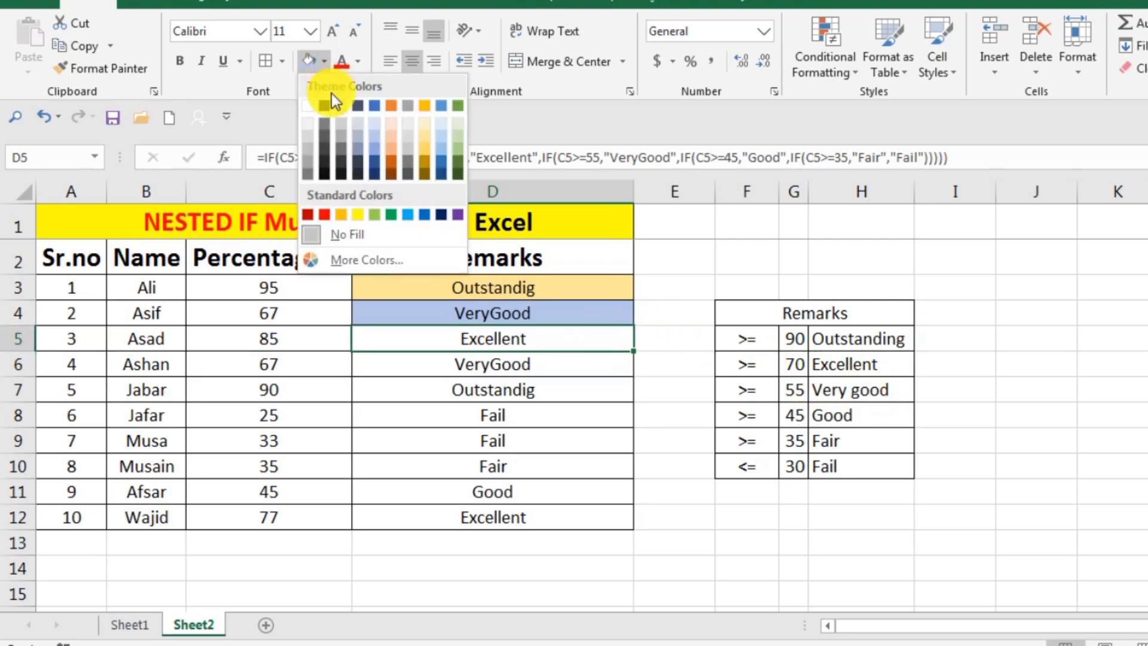
{"action": "left_click", "coordinate": [341, 123]}
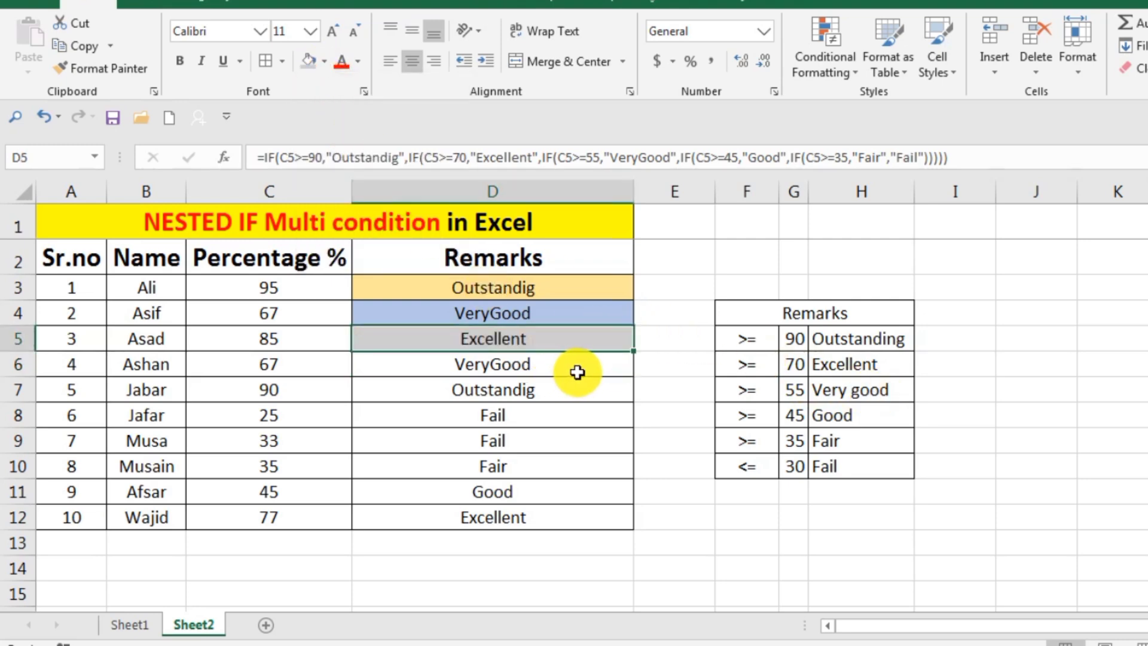
{"action": "left_click", "coordinate": [584, 371]}
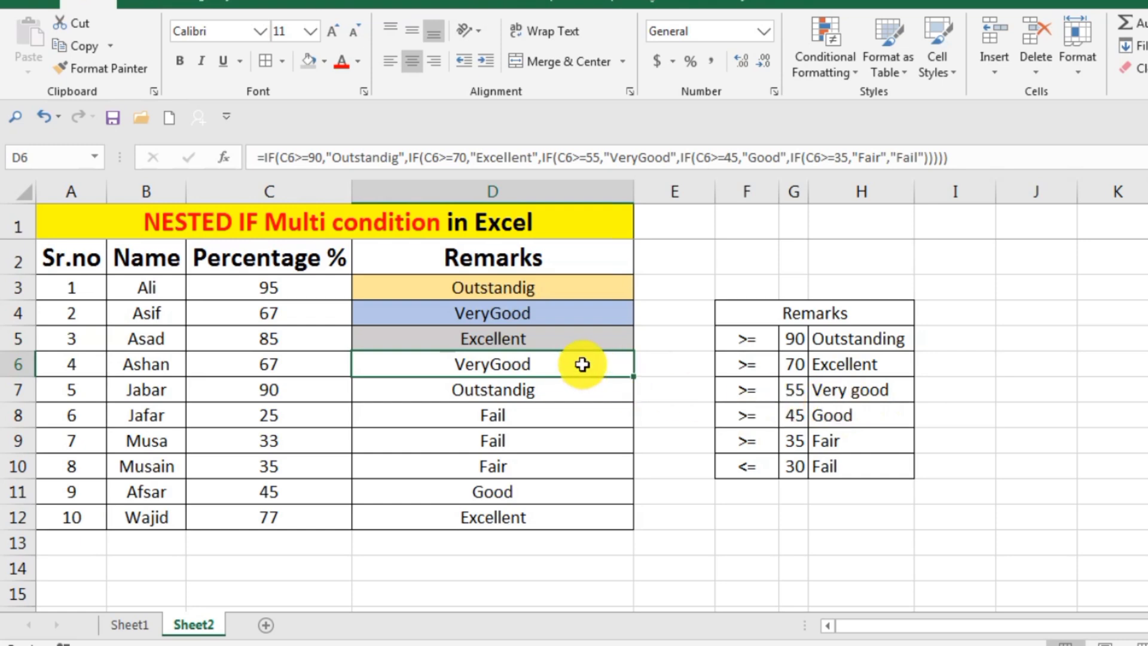
{"action": "left_click", "coordinate": [323, 62]}
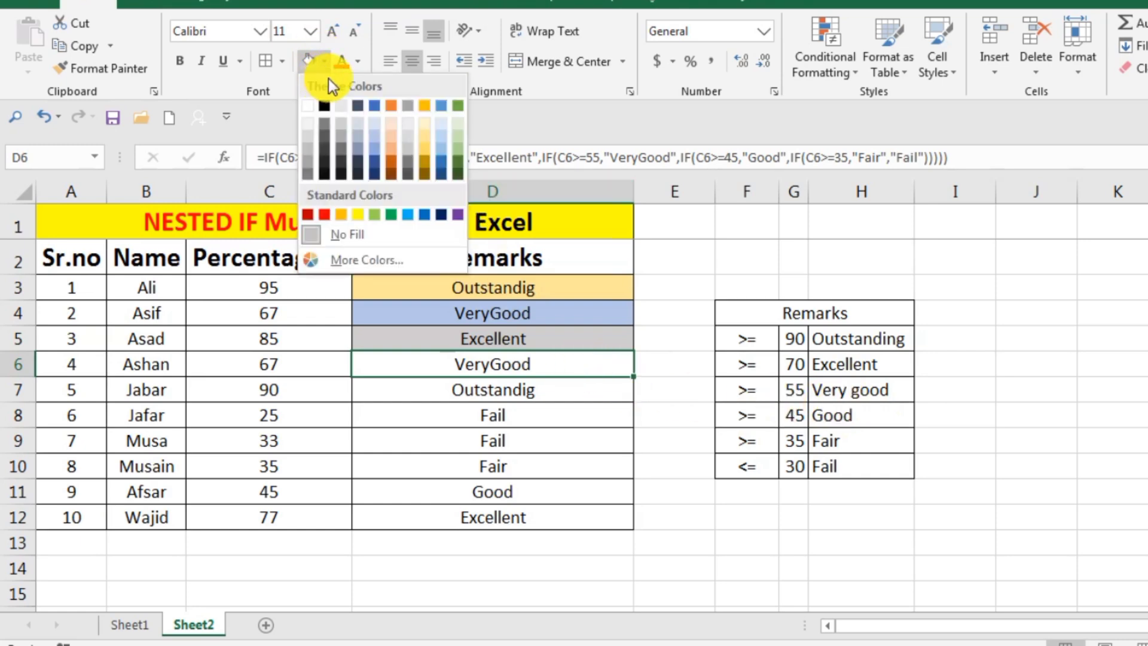
{"action": "left_click", "coordinate": [423, 130]}
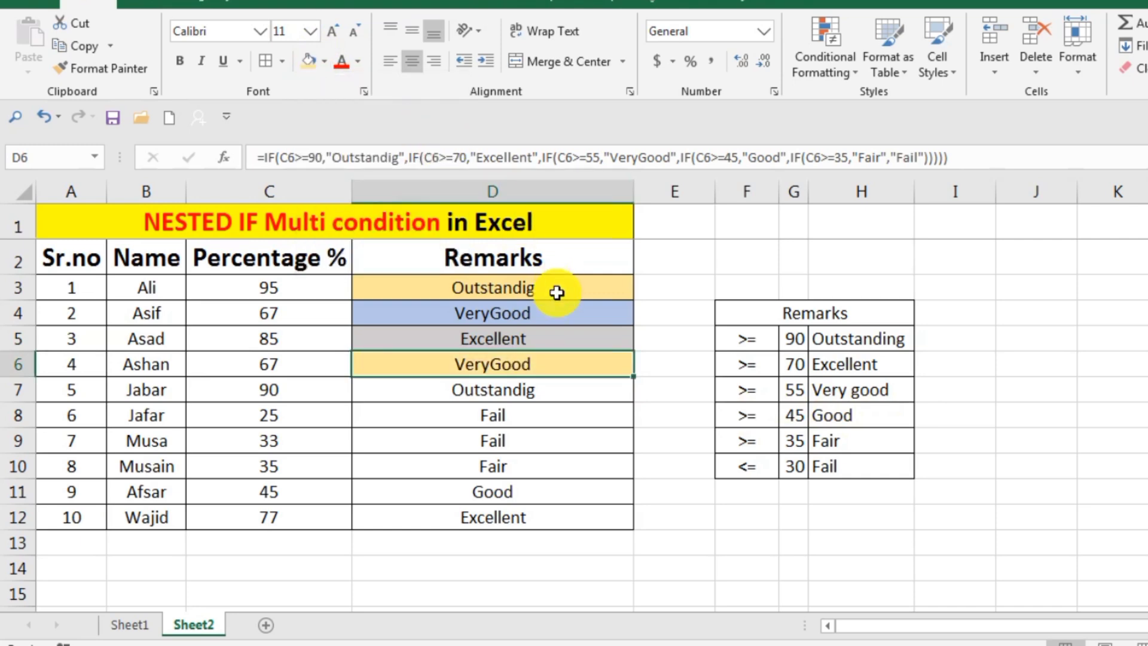
Step: Fill the Remarks cell D7 with pale green and D8 with light orange
{"action": "left_click", "coordinate": [569, 392]}
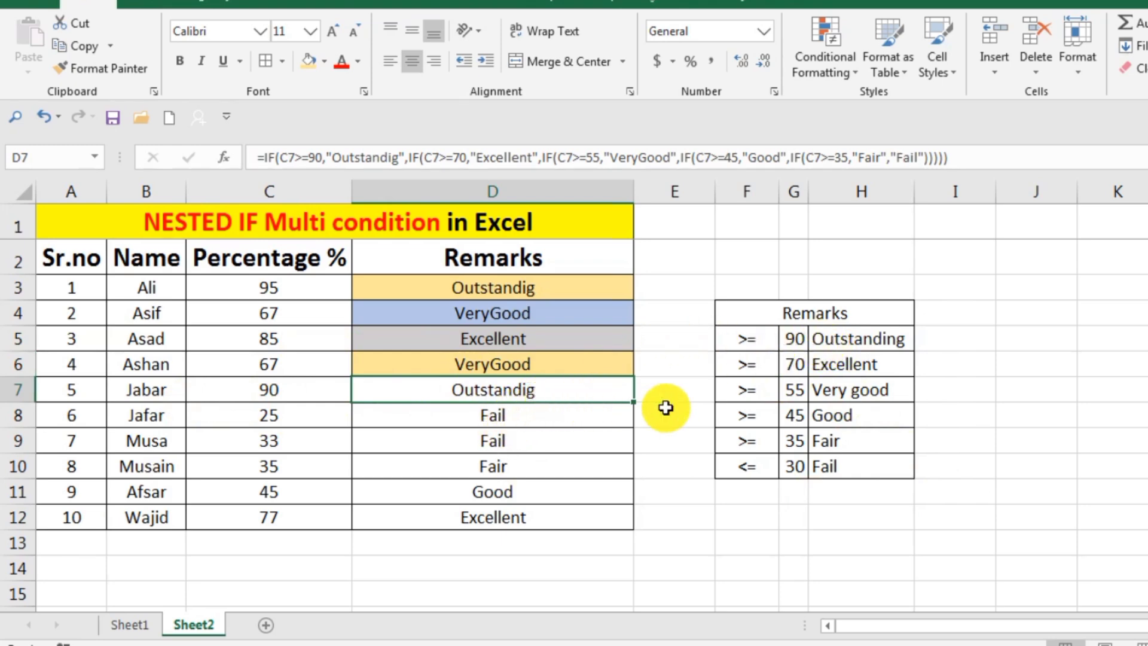
{"action": "left_click", "coordinate": [325, 62]}
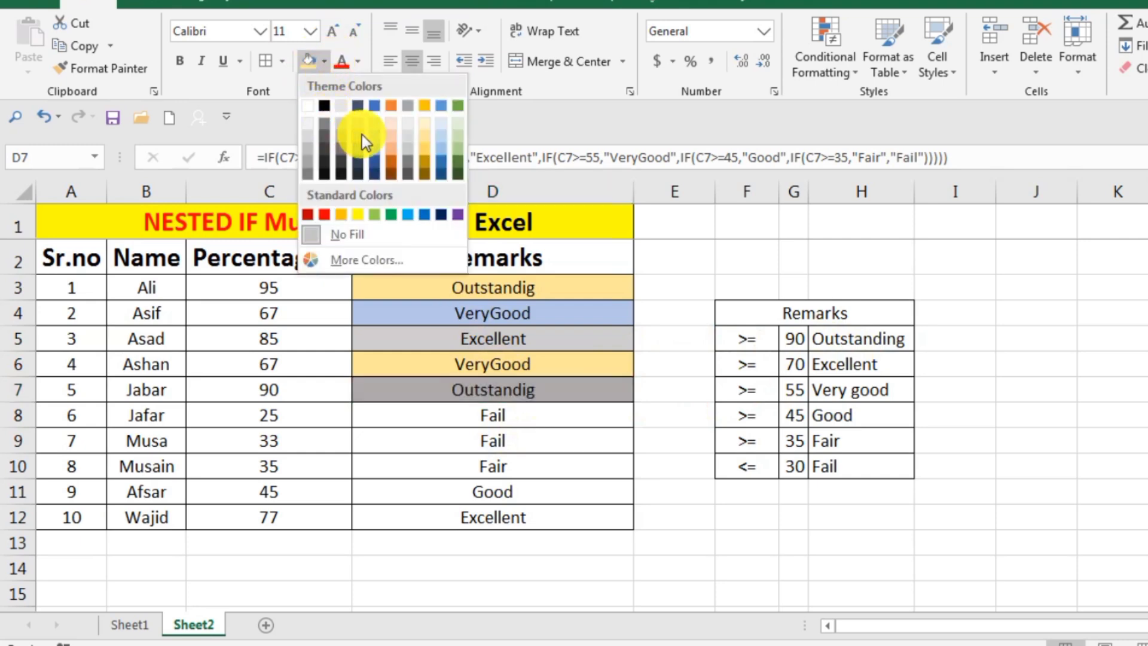
{"action": "left_click", "coordinate": [458, 126]}
{"action": "left_click", "coordinate": [553, 419]}
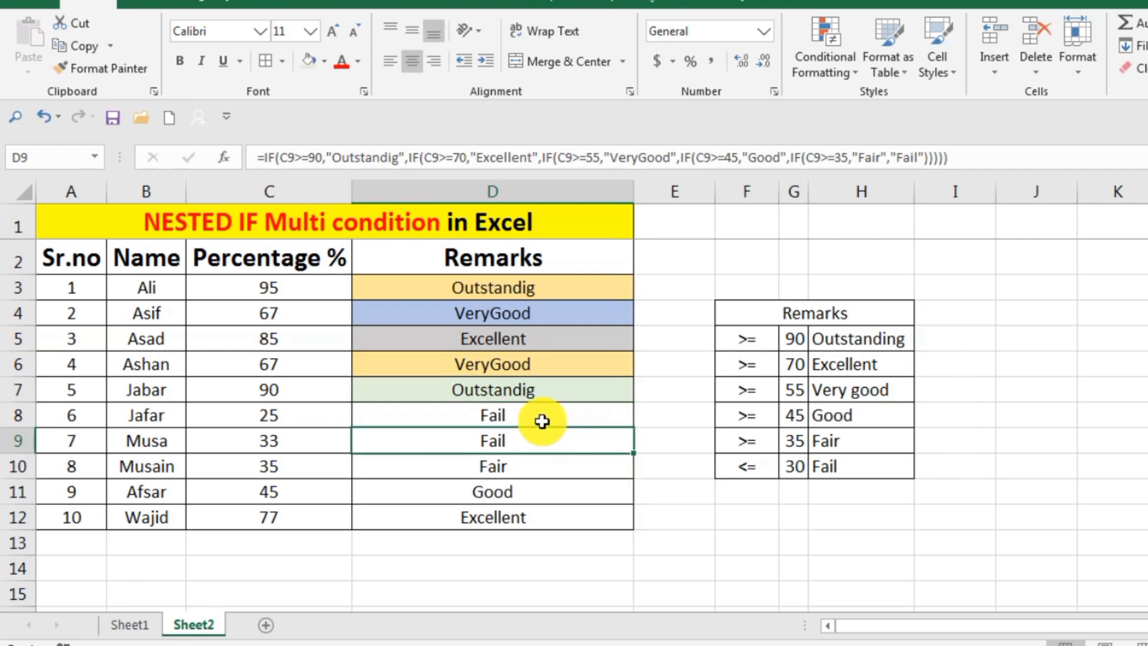
{"action": "left_click", "coordinate": [327, 62]}
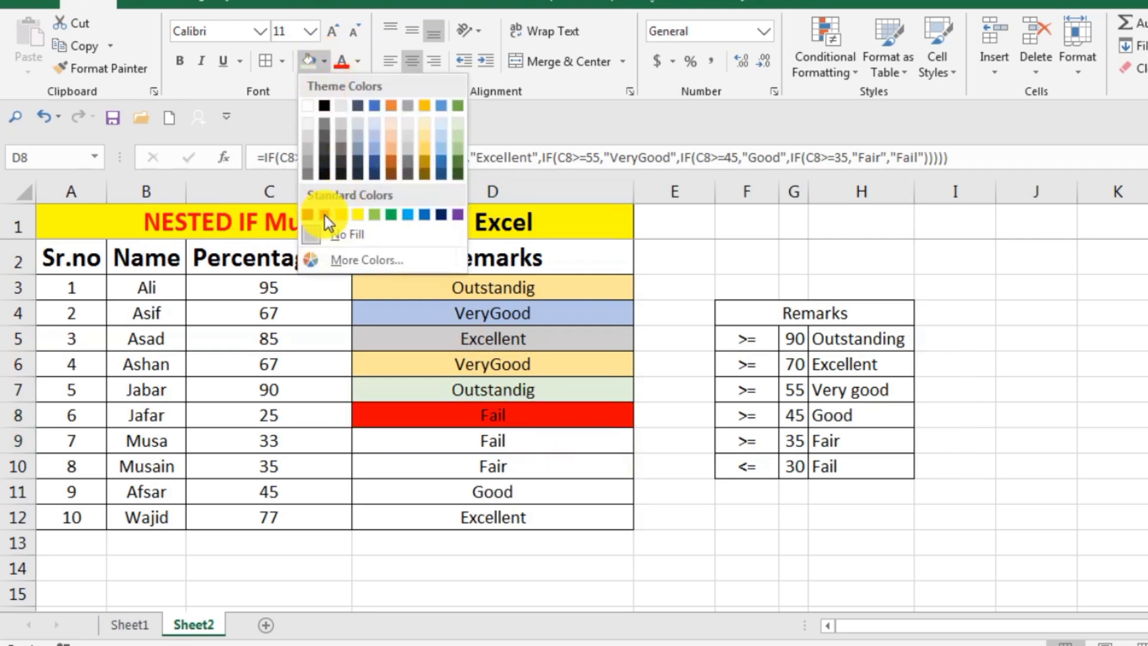
{"action": "left_click", "coordinate": [396, 152]}
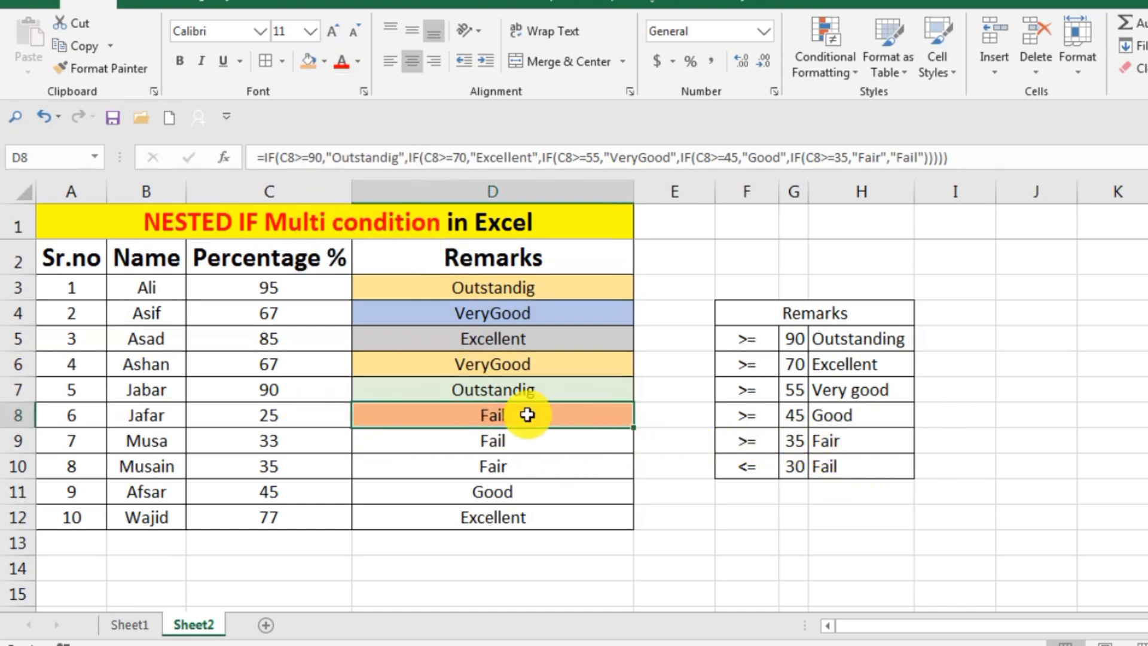
Step: Fill the Remarks cell D9 with the same light orange as D8, and D10 with a medium-light blue
{"action": "left_click", "coordinate": [526, 442]}
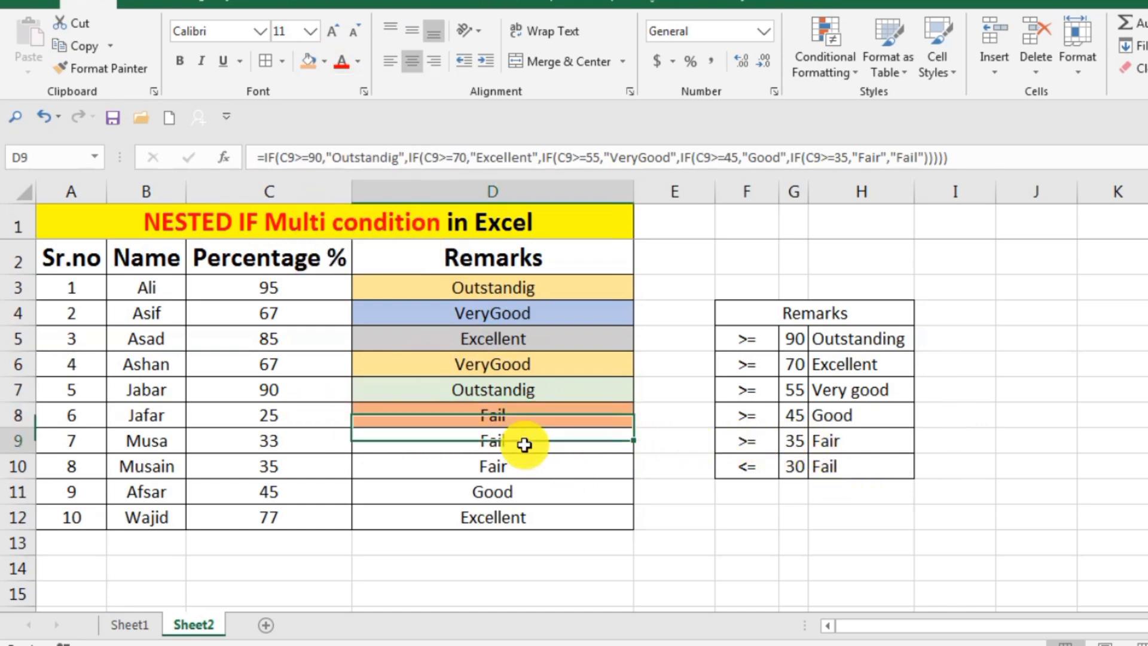
{"action": "left_click", "coordinate": [309, 62]}
{"action": "left_click", "coordinate": [574, 466]}
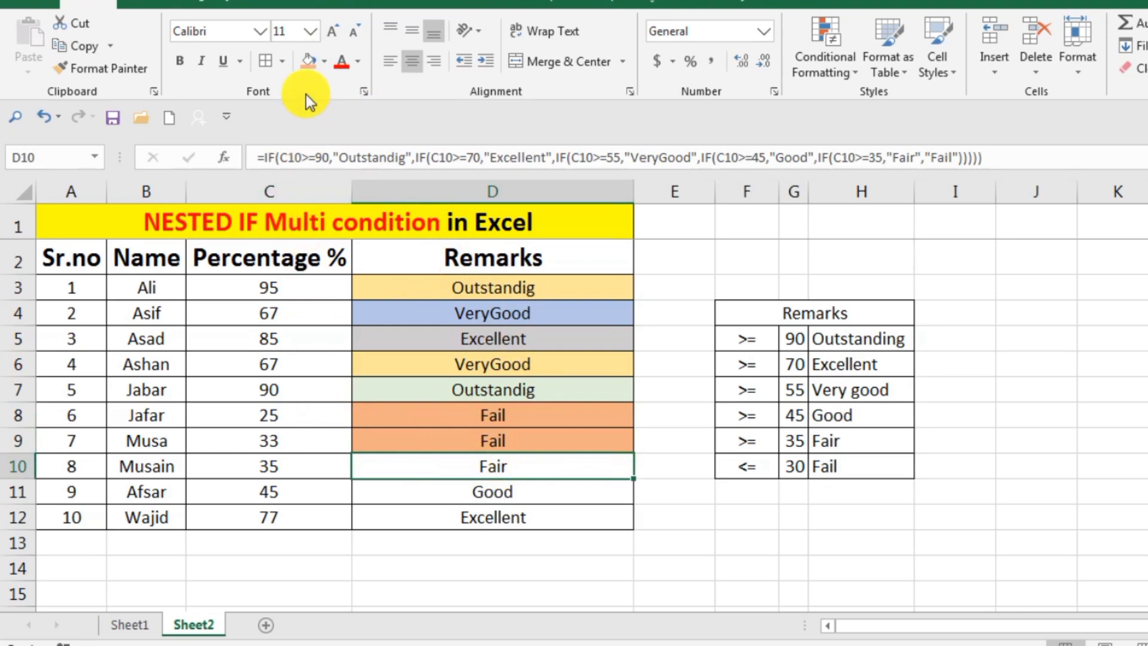
{"action": "left_click", "coordinate": [323, 63]}
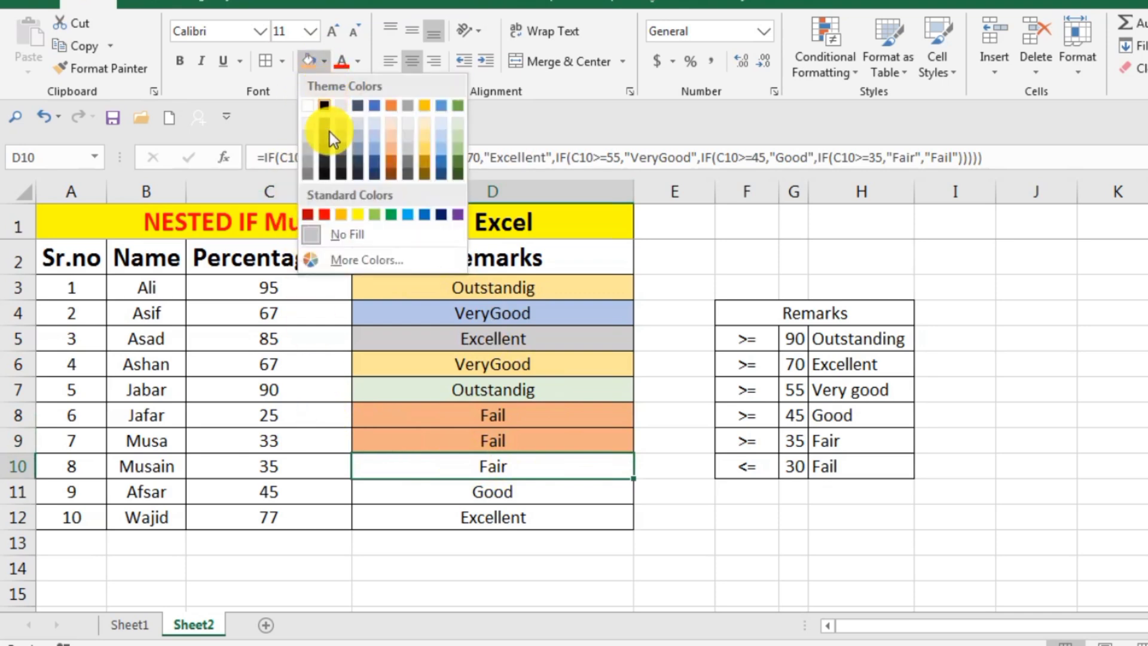
{"action": "left_click", "coordinate": [437, 155]}
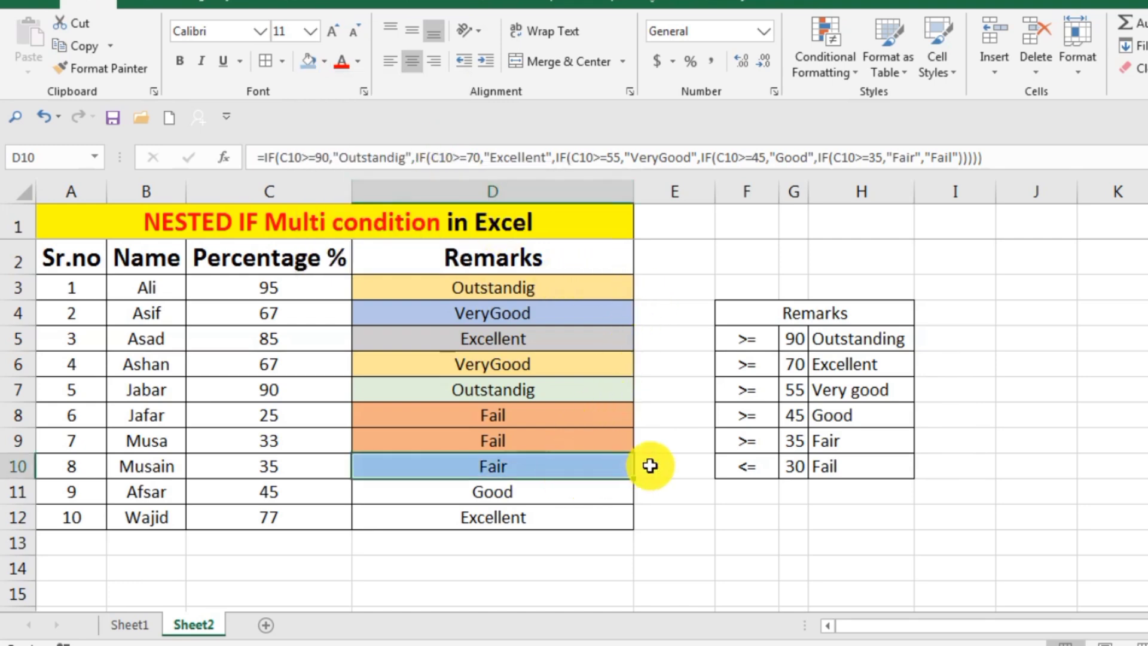
Step: Fill the Remarks cell D11 with medium gray and D12 with light gray
{"action": "left_click", "coordinate": [641, 465]}
{"action": "left_click", "coordinate": [518, 491]}
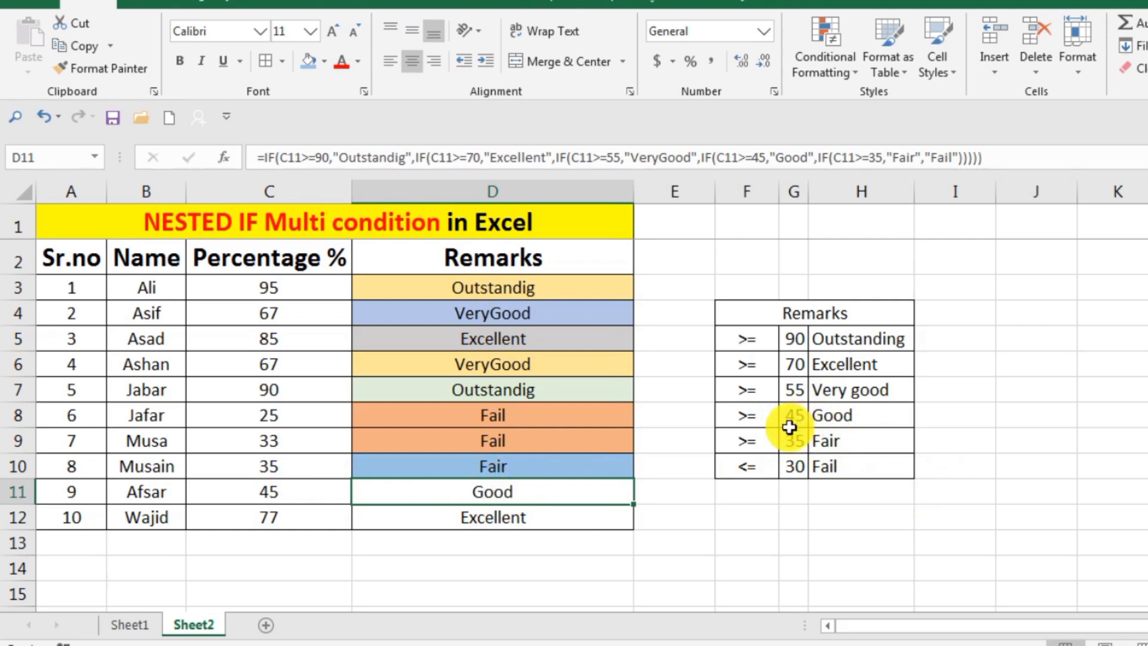
{"action": "left_click", "coordinate": [324, 63]}
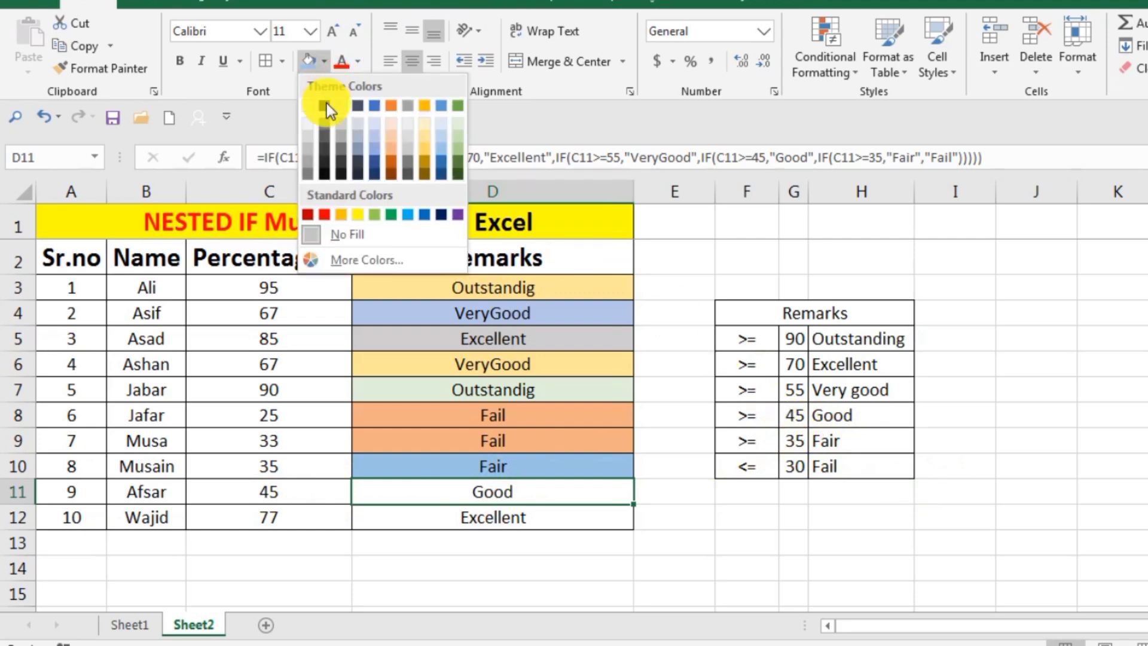
{"action": "left_click", "coordinate": [312, 153]}
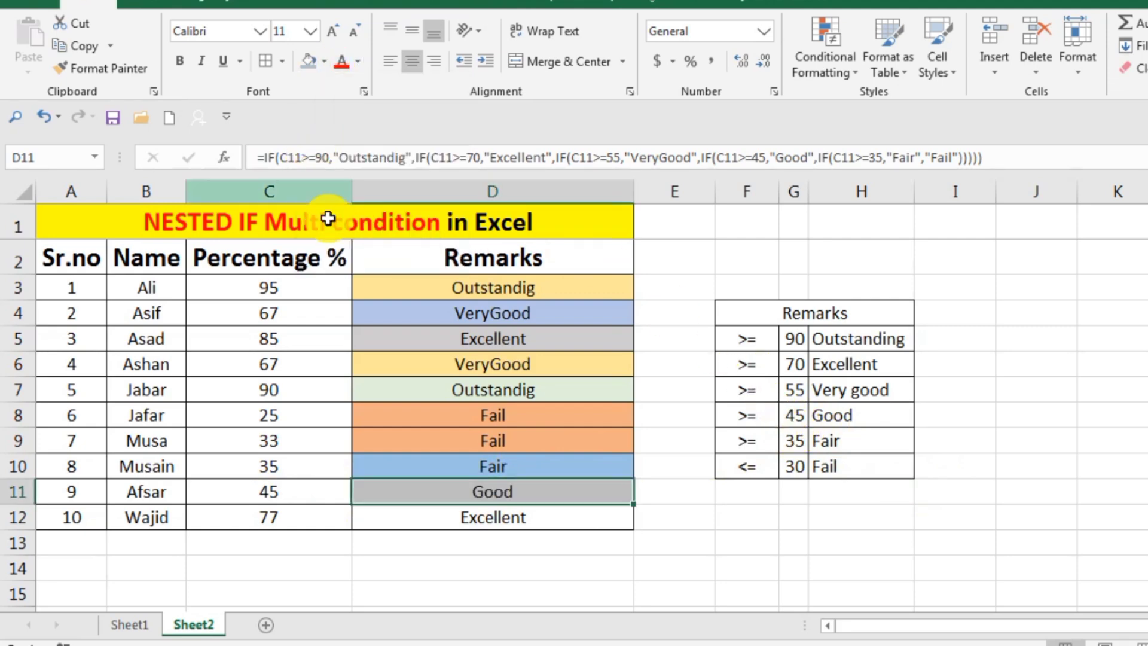
{"action": "left_click", "coordinate": [527, 518]}
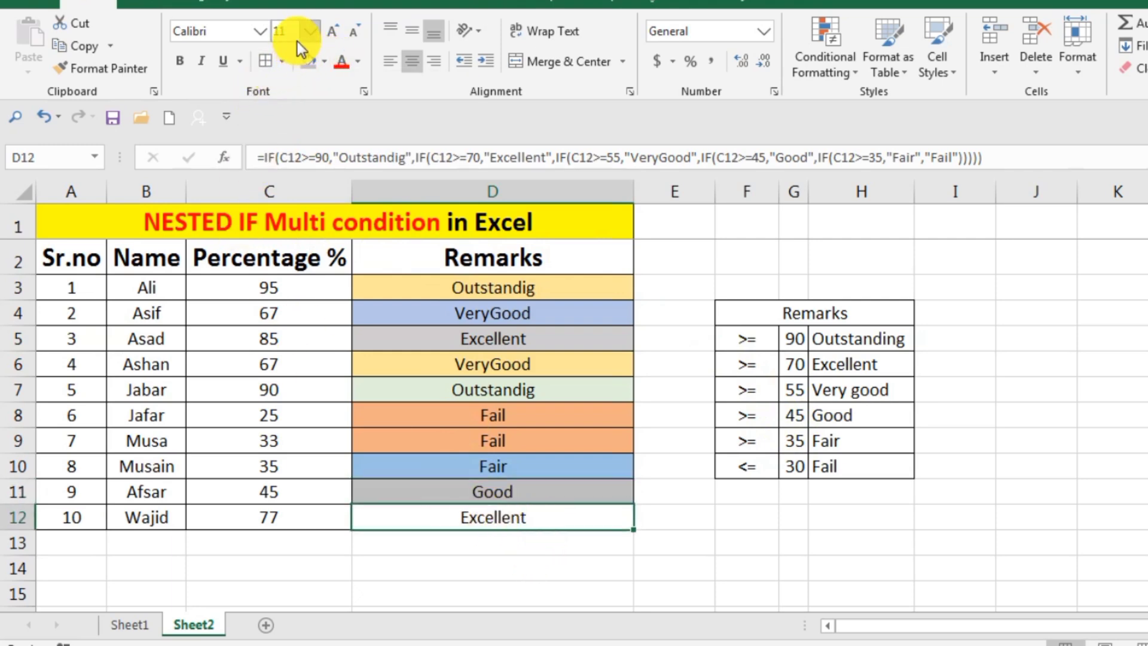
{"action": "left_click", "coordinate": [322, 62]}
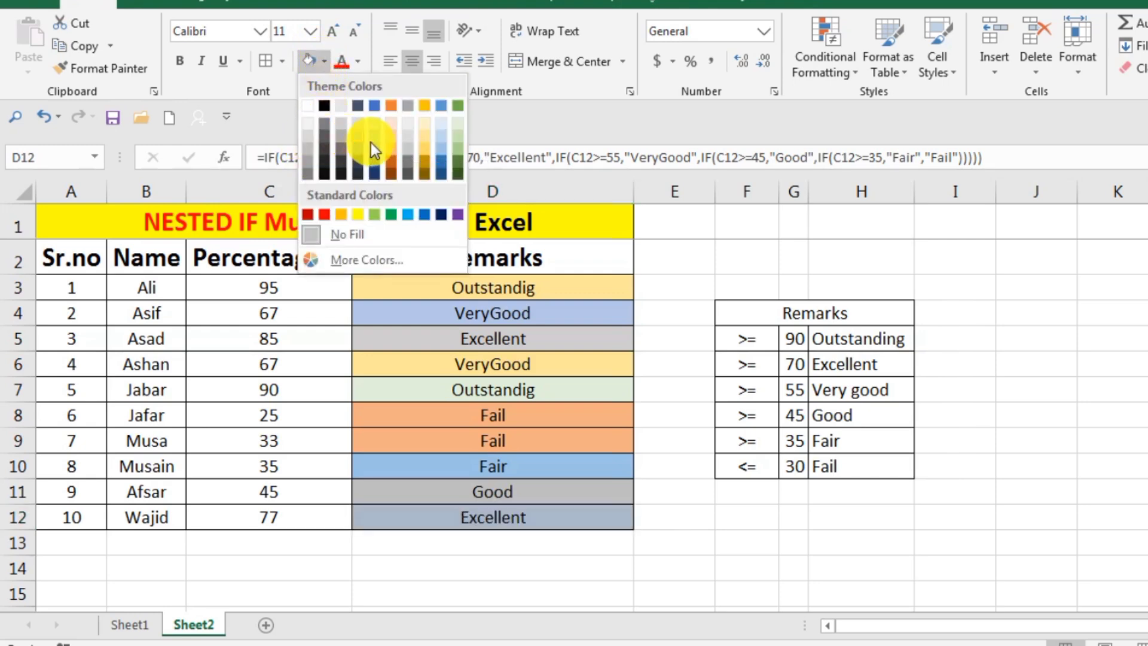
{"action": "left_click", "coordinate": [314, 134]}
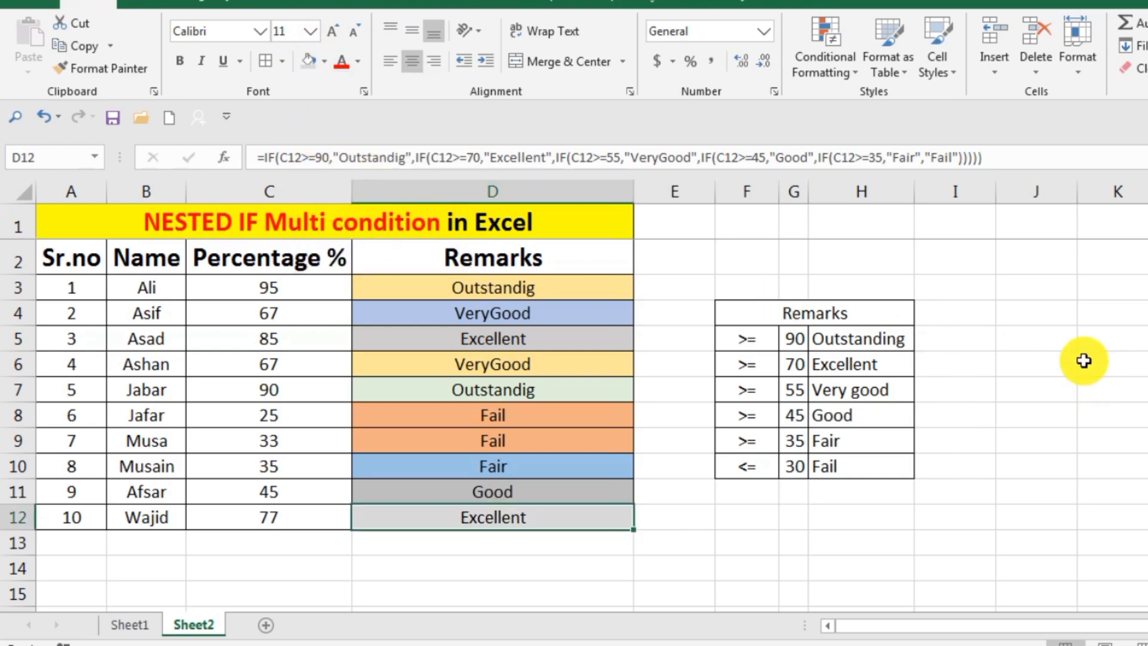
{"action": "left_click", "coordinate": [1067, 369]}
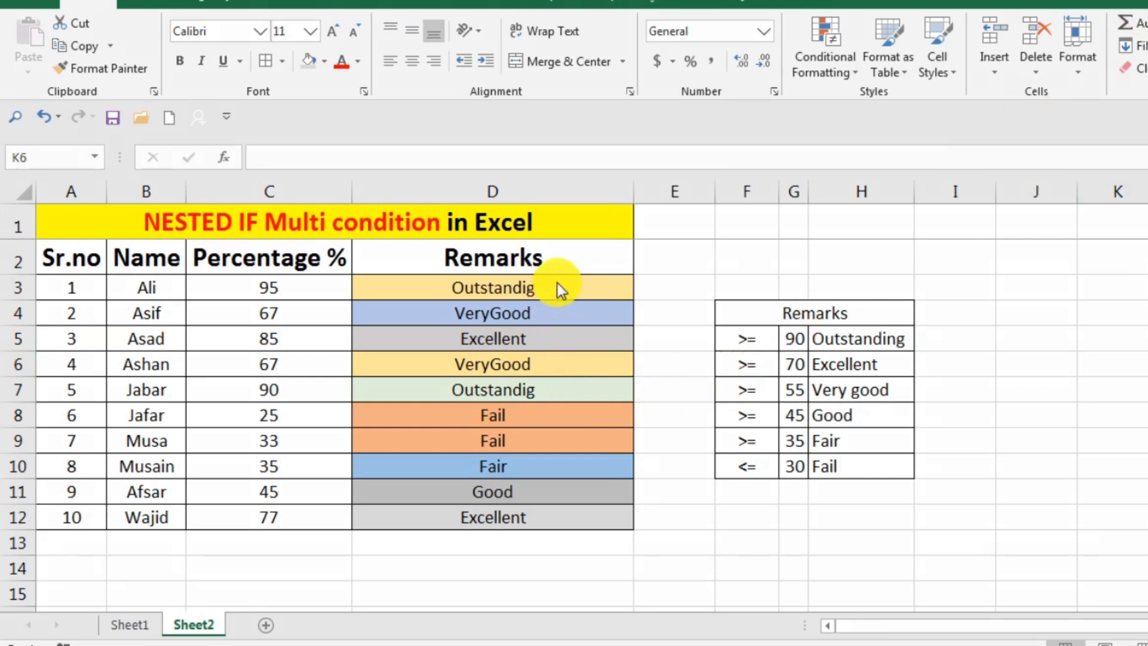
Step: Clear the formulas from the Remarks cells D3:D12, keeping their fill colors
{"action": "left_click", "coordinate": [584, 293]}
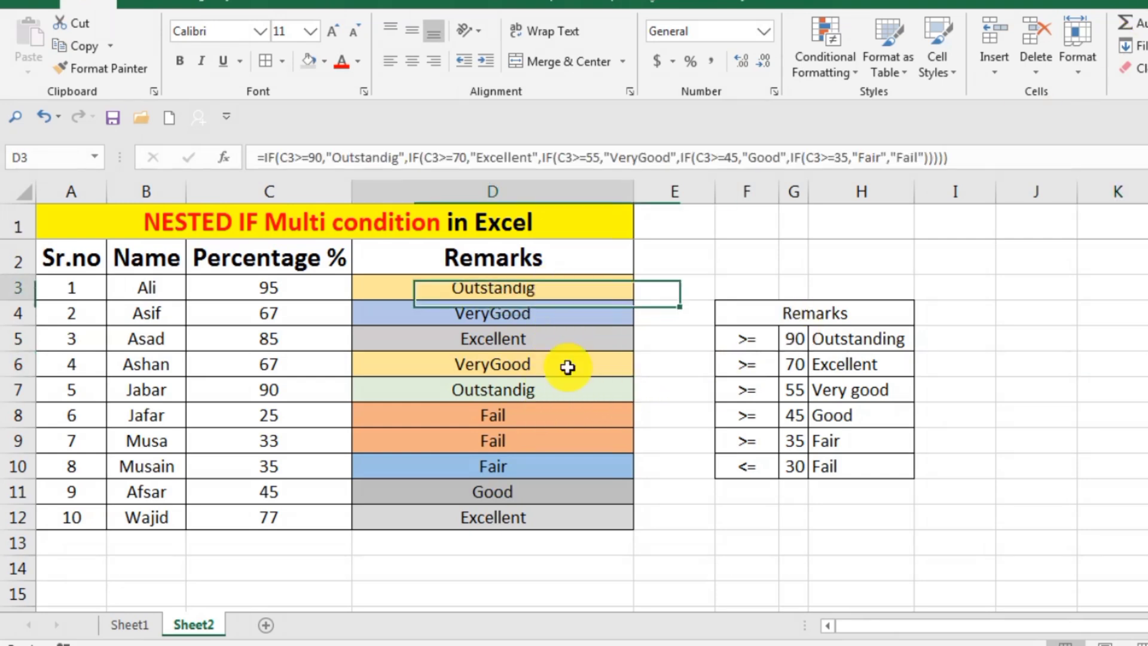
{"action": "left_click_drag", "start_coordinate": [567, 367], "coordinate": [545, 511]}
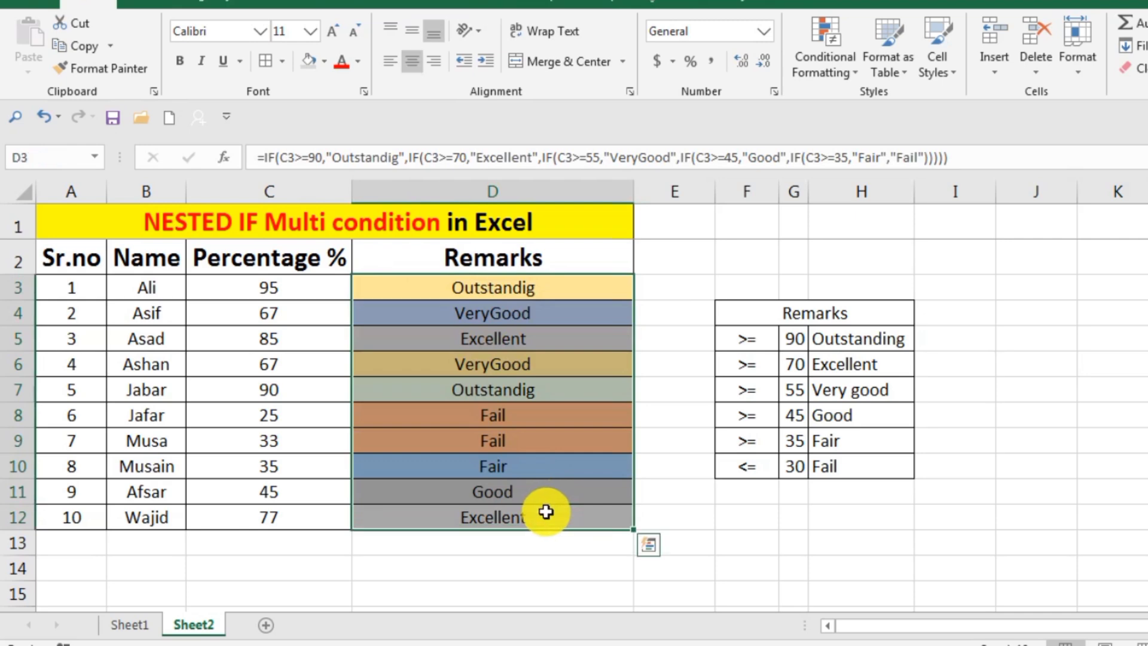
{"action": "key", "text": "Delete"}
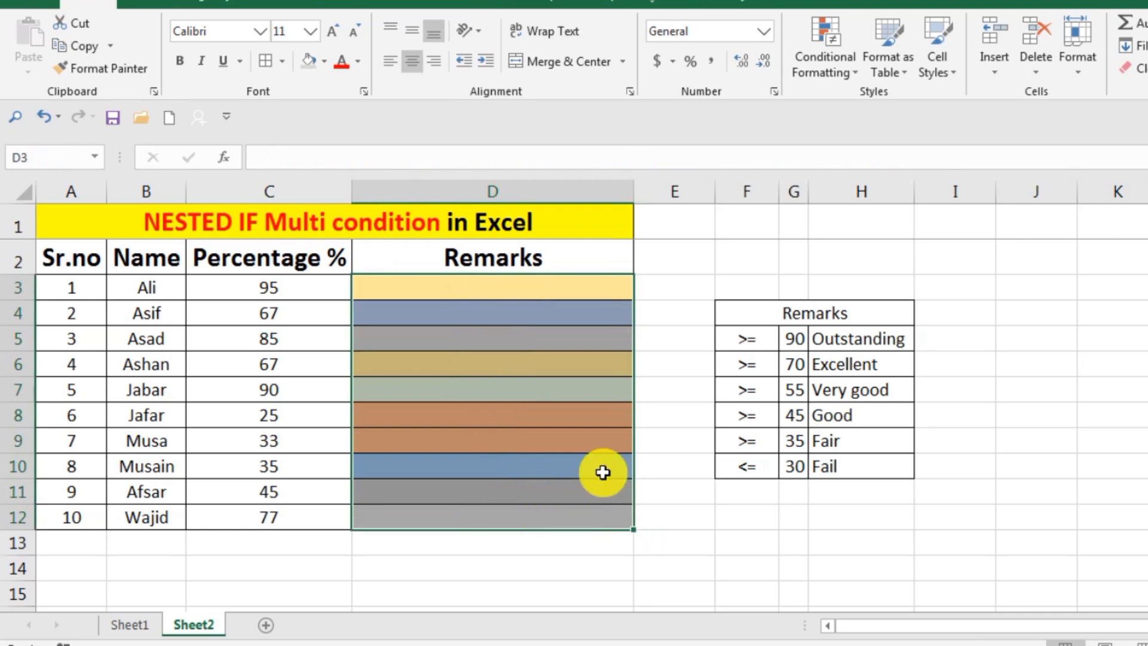
{"action": "left_click", "coordinate": [652, 320]}
Step: Begin an IF formula in D3 that tests C3>=90 and returns "Outstanding" when true
{"action": "left_click", "coordinate": [533, 285]}
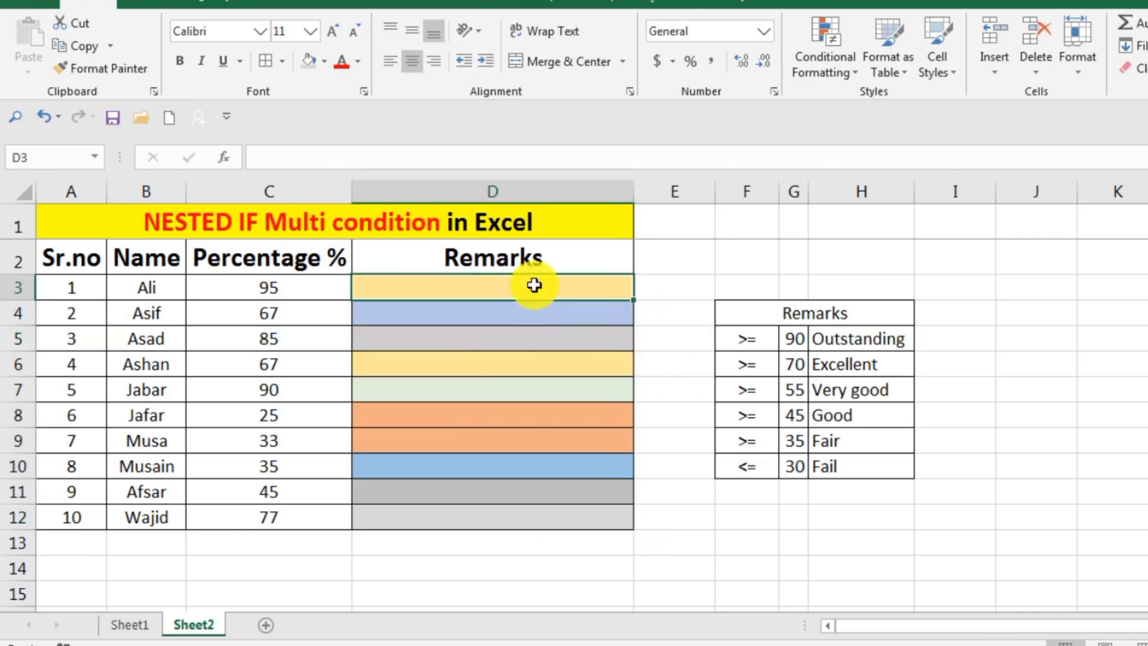
{"action": "double_click", "coordinate": [534, 285]}
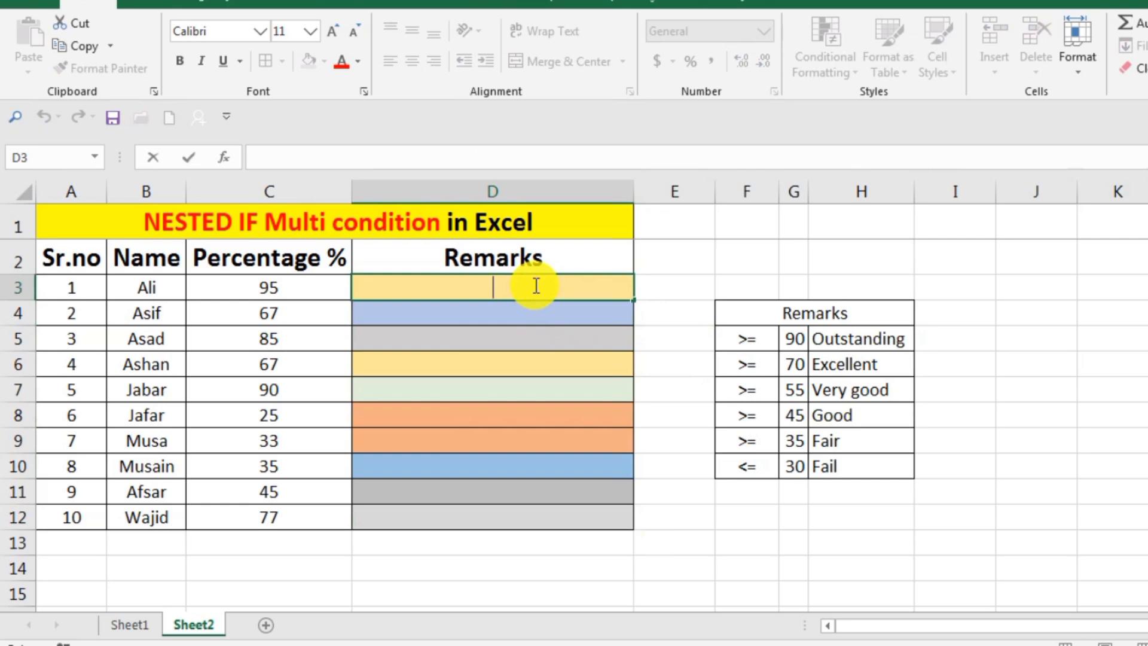
{"action": "type", "text": "="}
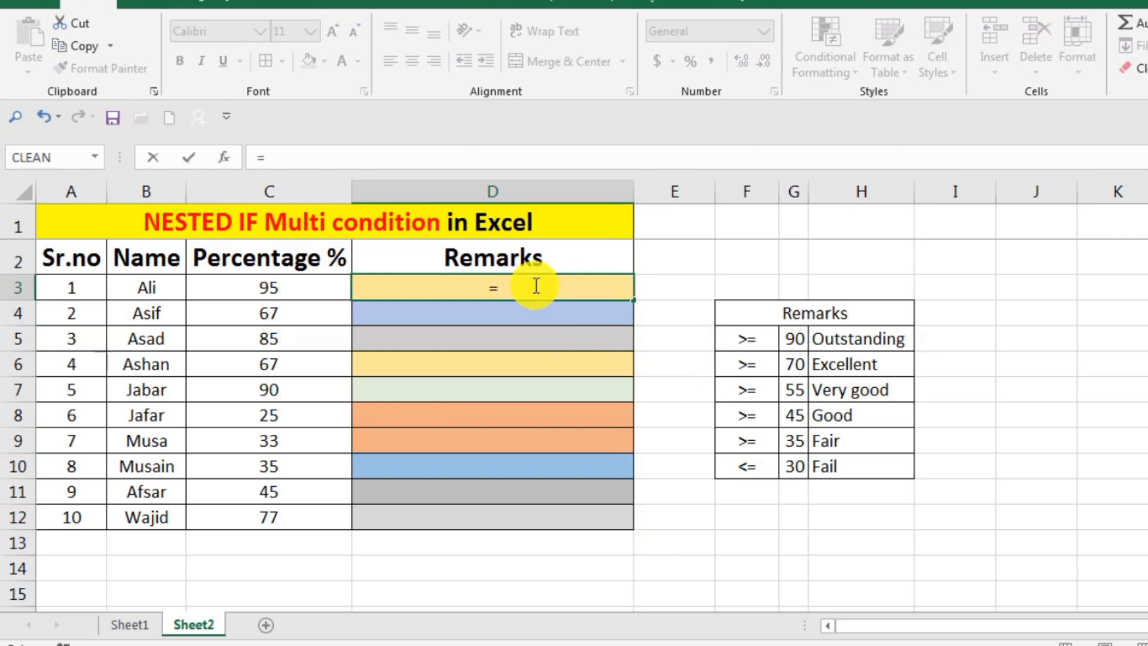
{"action": "type", "text": "if"}
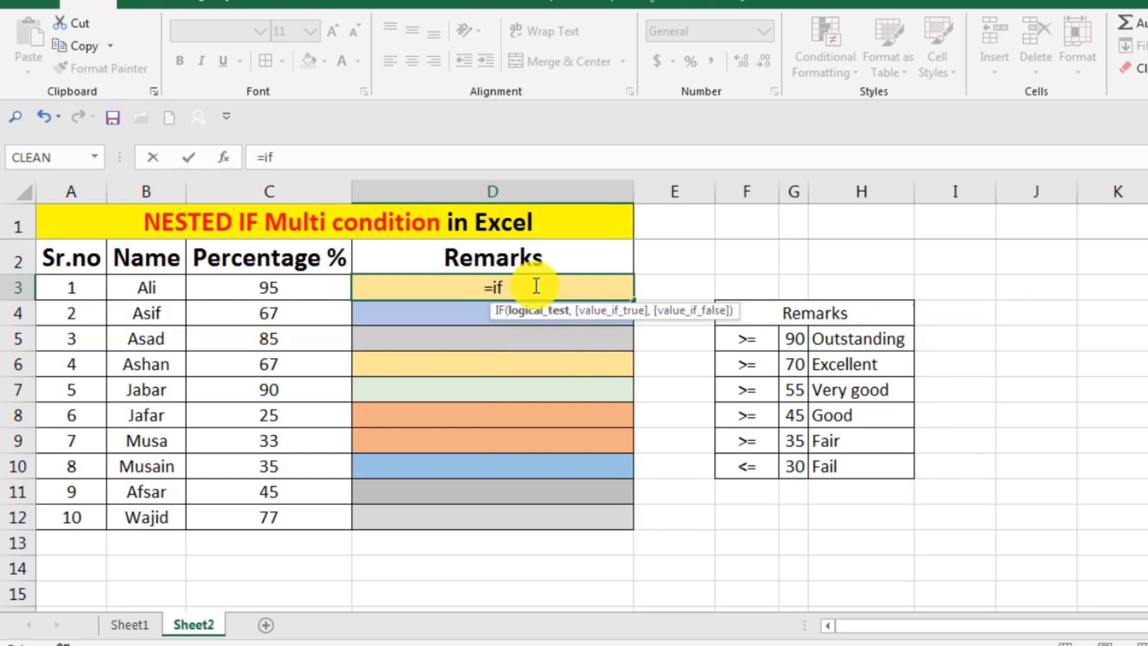
{"action": "type", "text": "("}
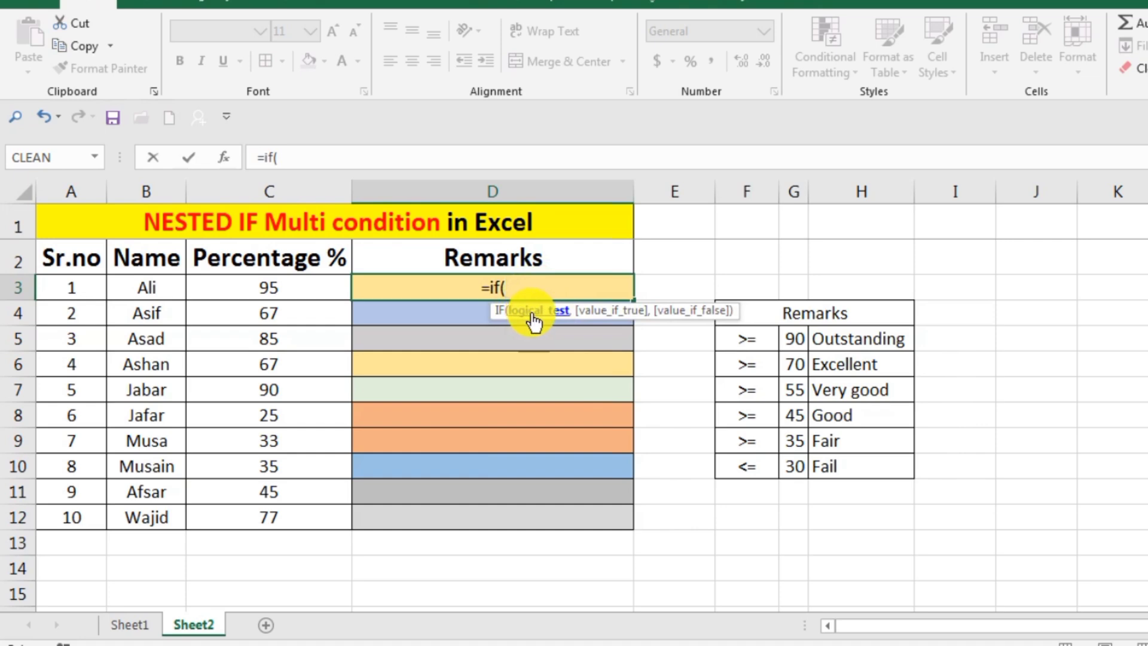
{"action": "left_click", "coordinate": [298, 291]}
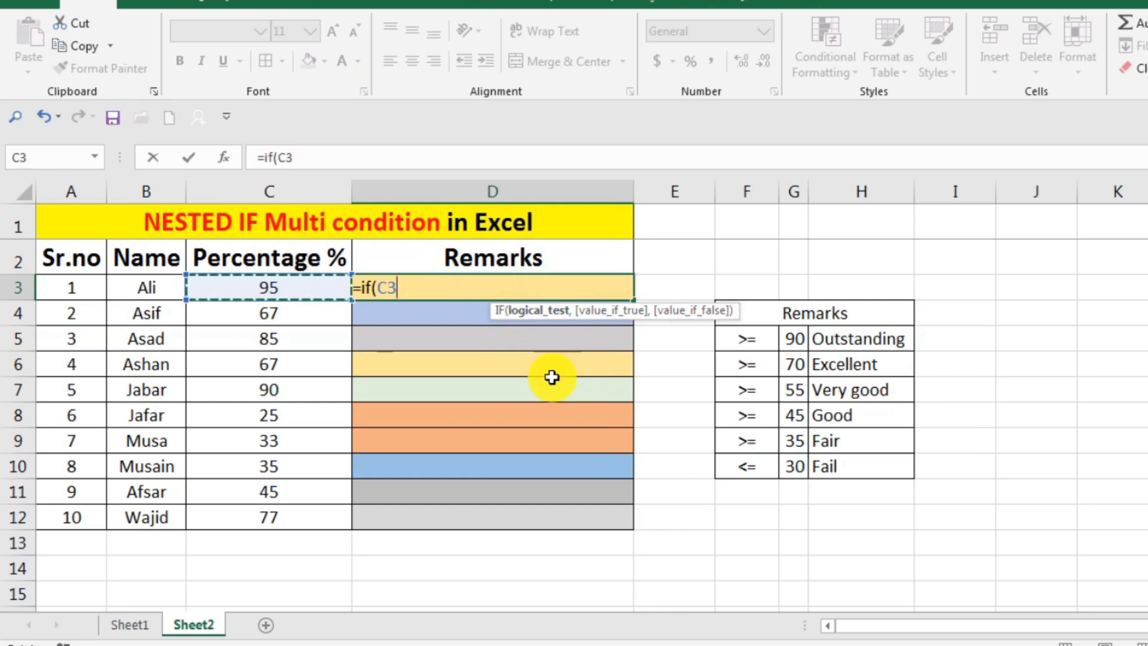
{"action": "type", "text": ">="}
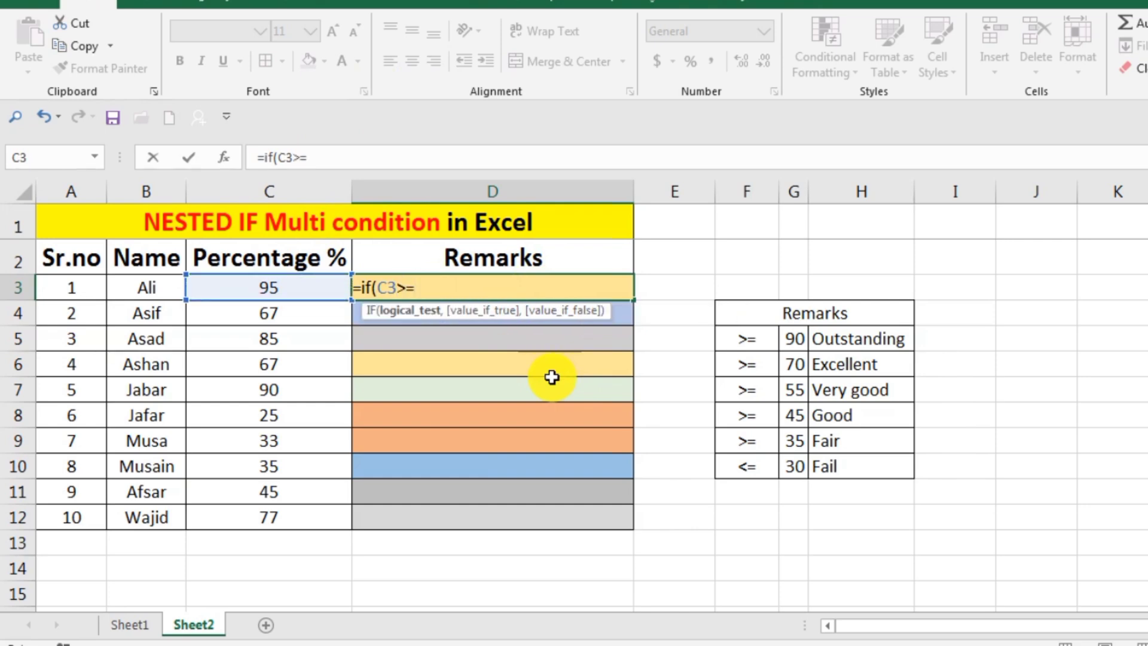
{"action": "type", "text": "90,"}
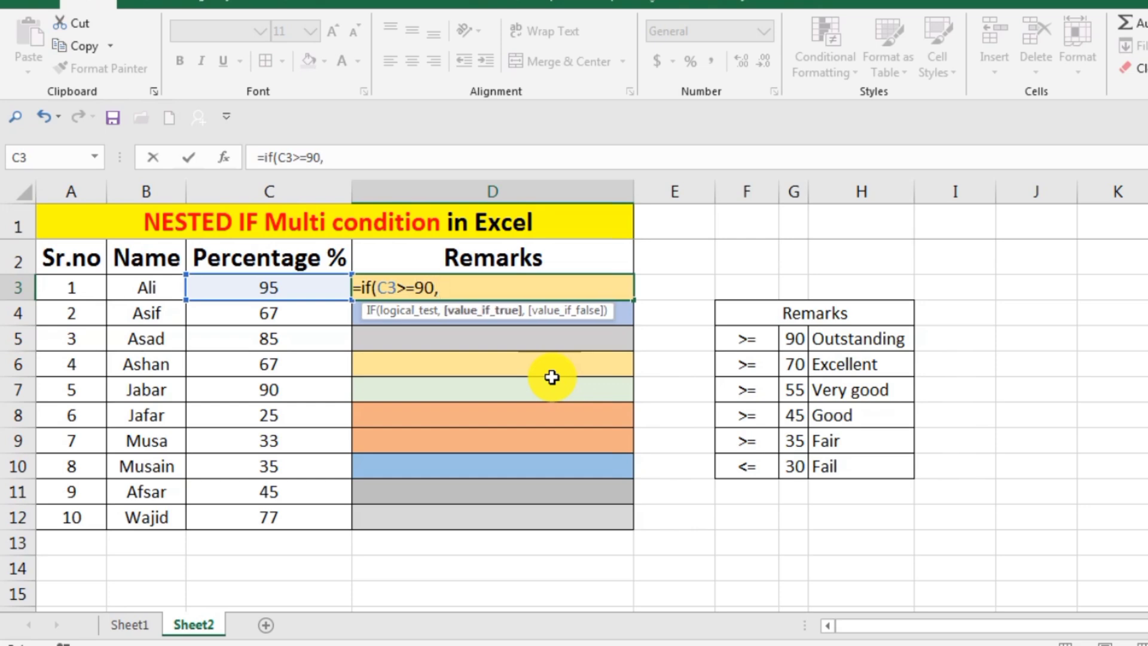
{"action": "type", "text": "\"Outstanding\""}
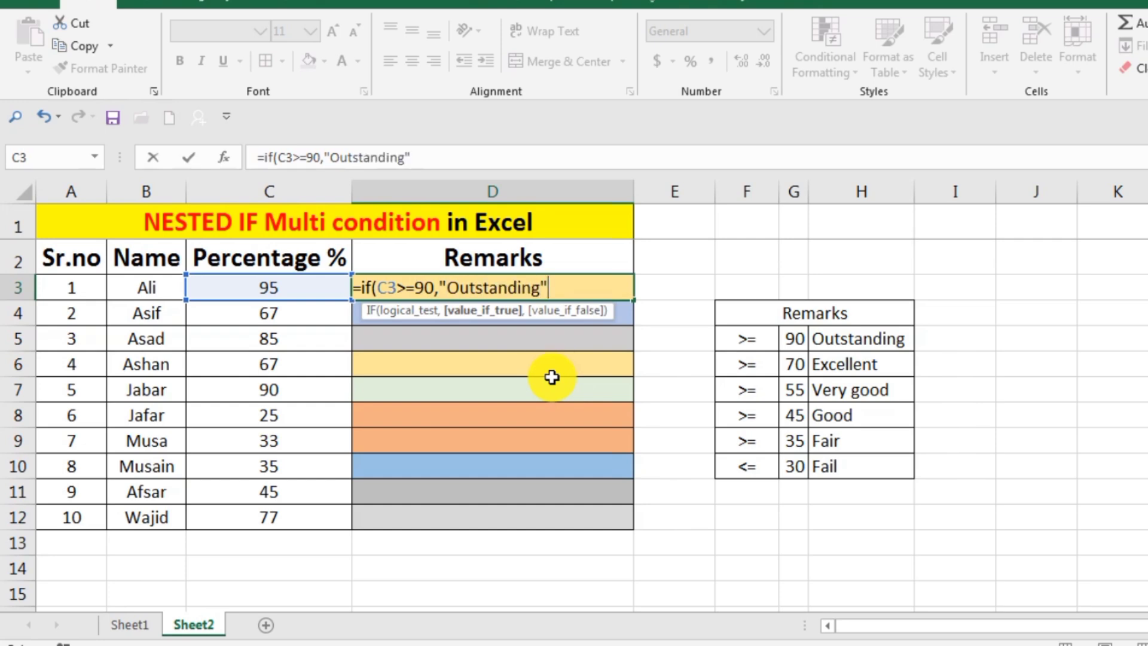
{"action": "type", "text": ","}
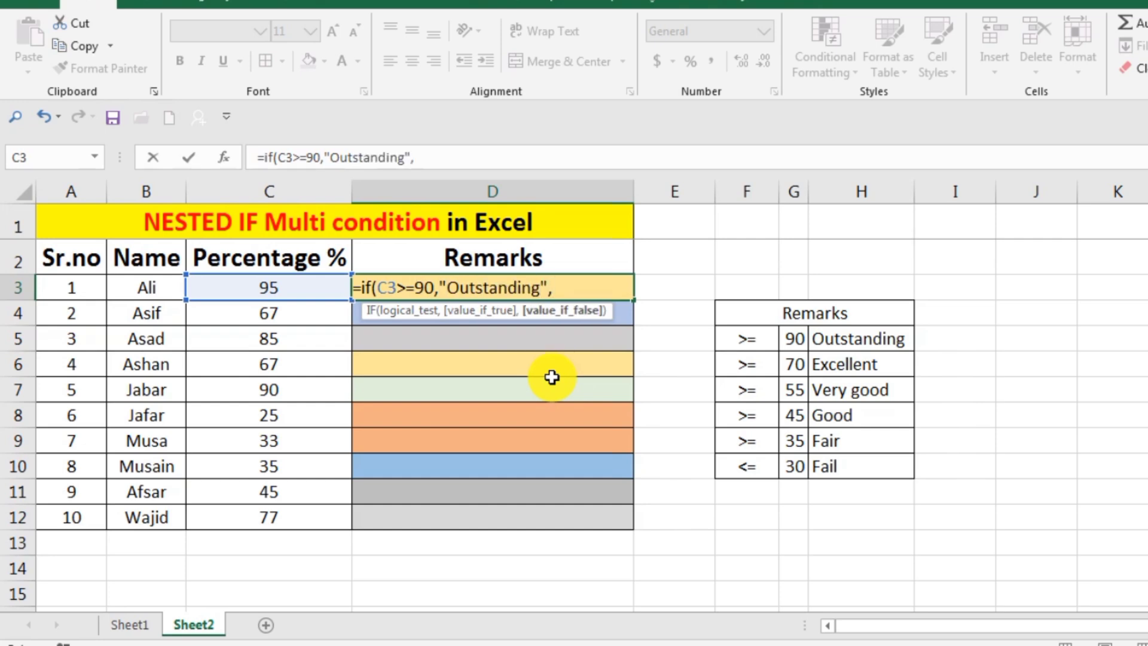
Step: Nest a second IF in the D3 formula that tests C3>=70 and returns "Excellent" when true
{"action": "type", "text": "if"}
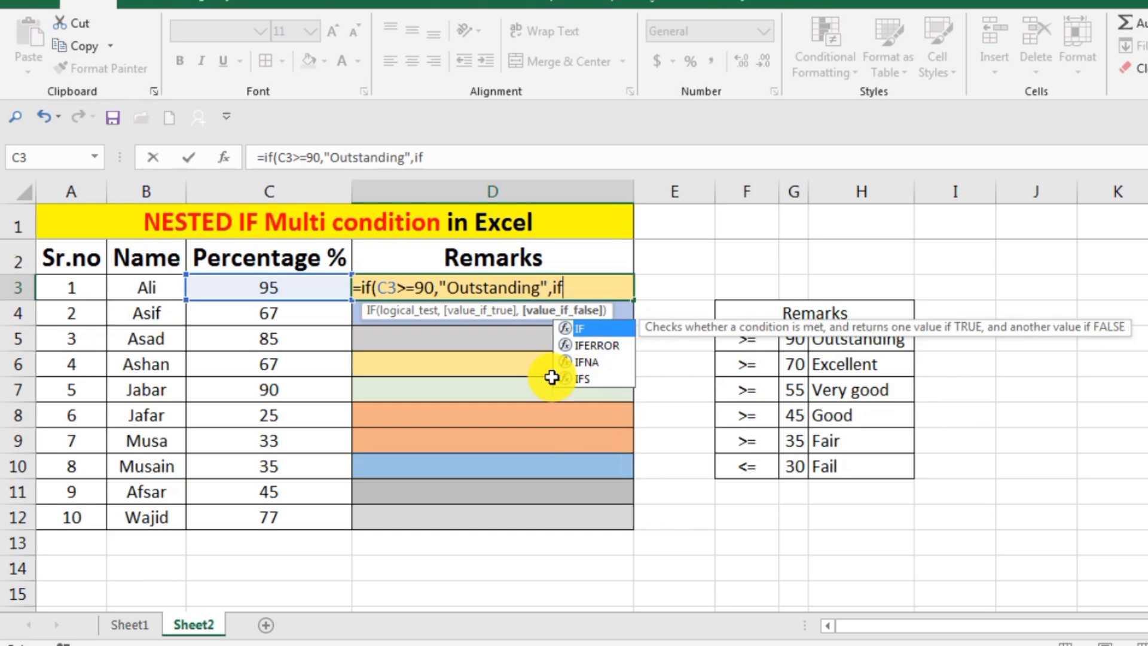
{"action": "type", "text": "("}
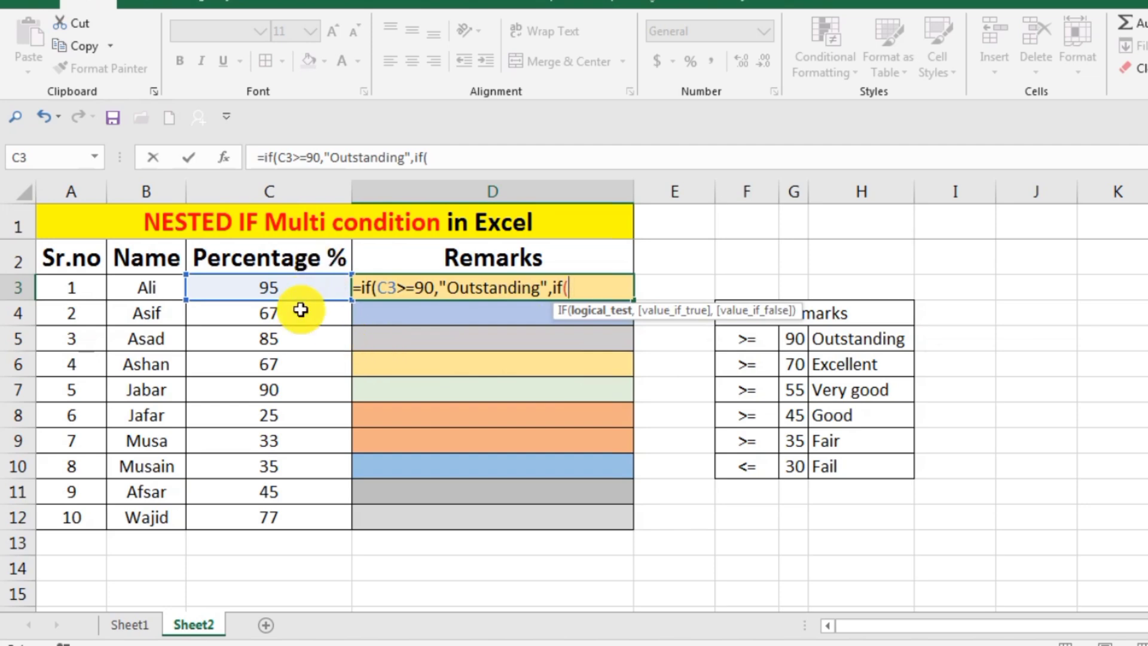
{"action": "left_click", "coordinate": [313, 290]}
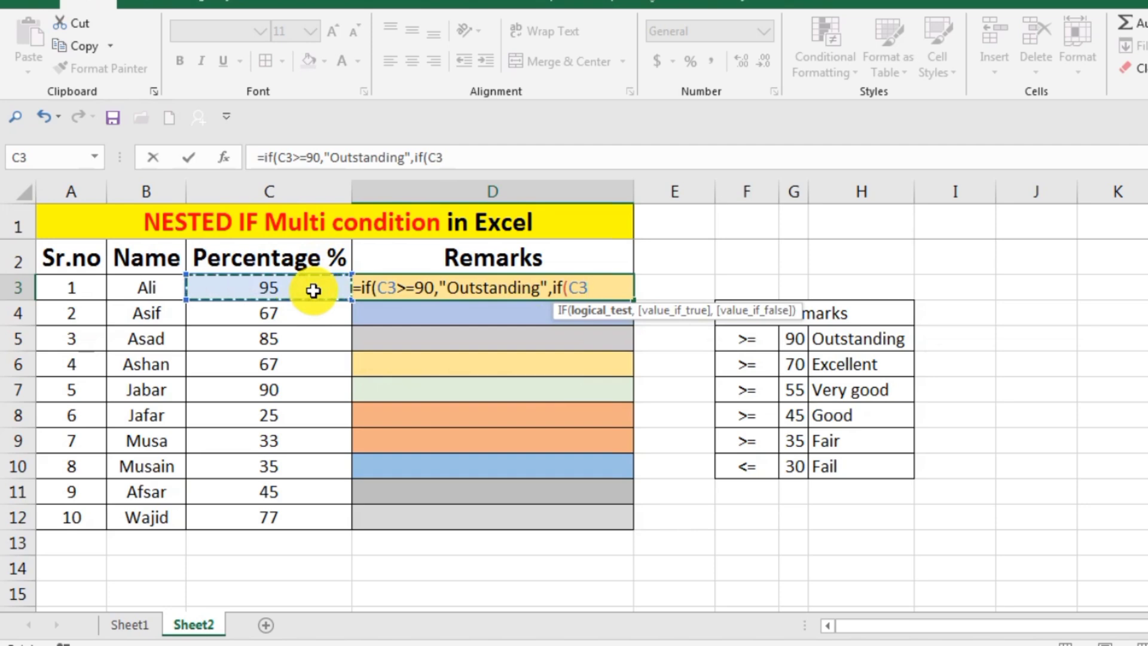
{"action": "type", "text": ">="}
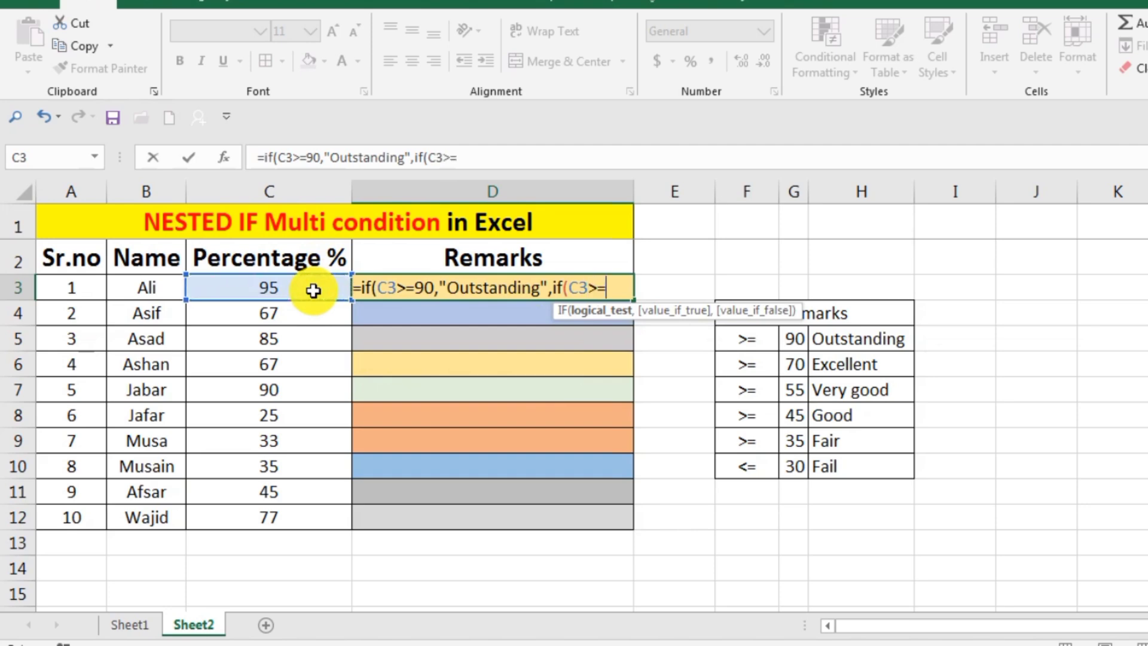
{"action": "type", "text": "70,\""}
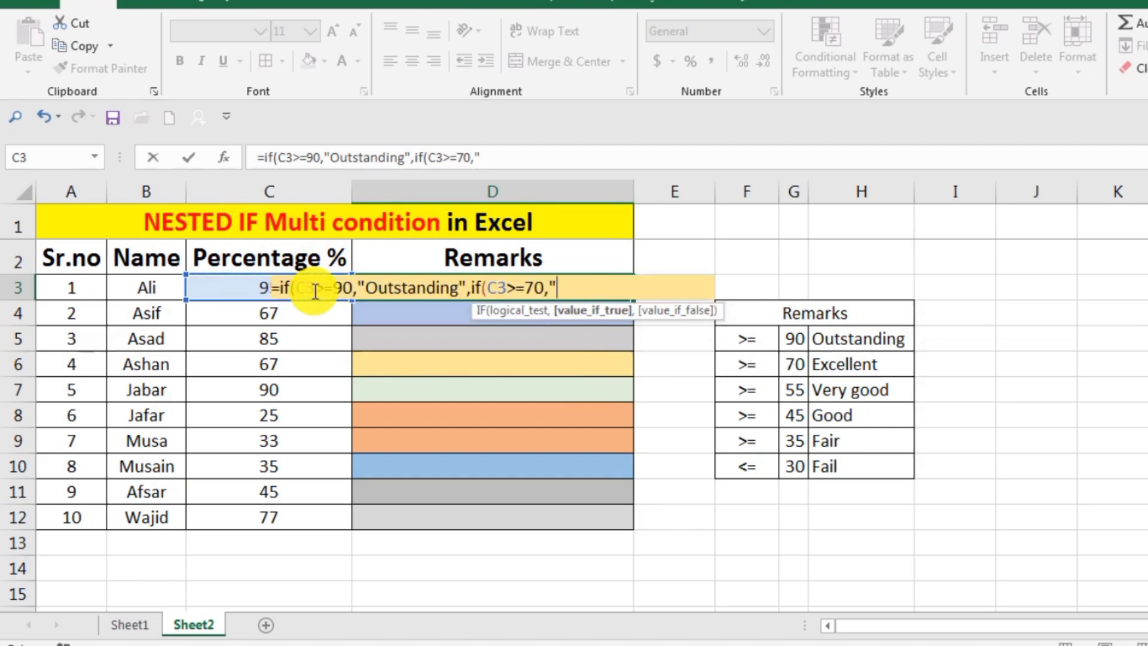
{"action": "type", "text": "Excellent"}
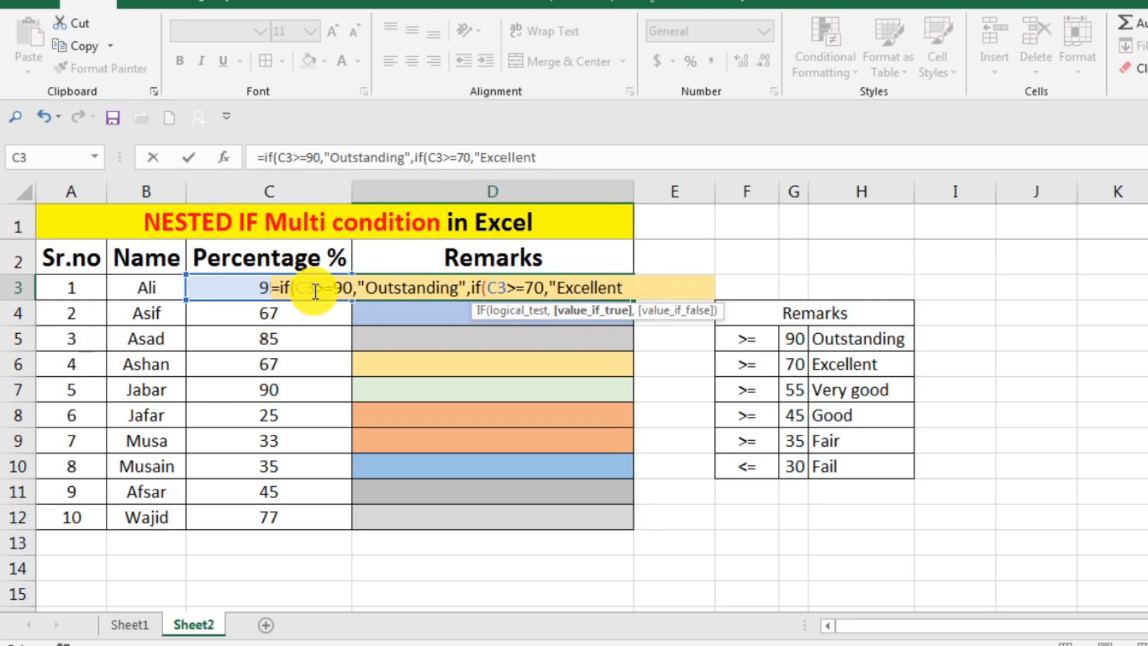
{"action": "type", "text": "\","}
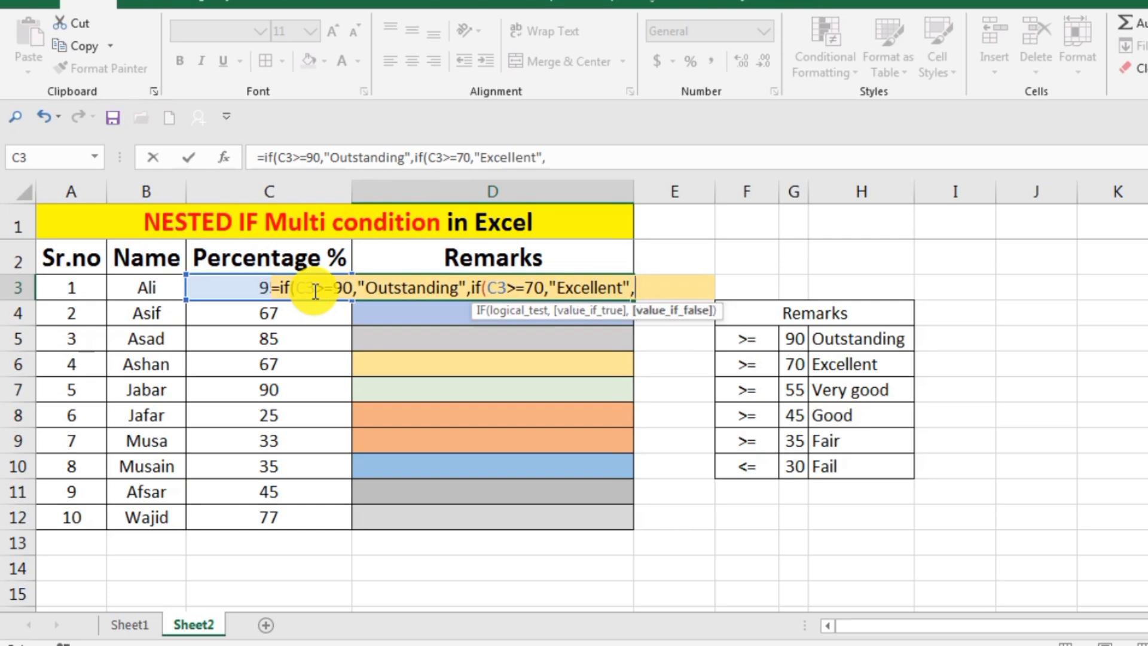
Step: Nest a third IF in the D3 formula that tests C3>=55 and returns "Verygood" when true
{"action": "type", "text": "if"}
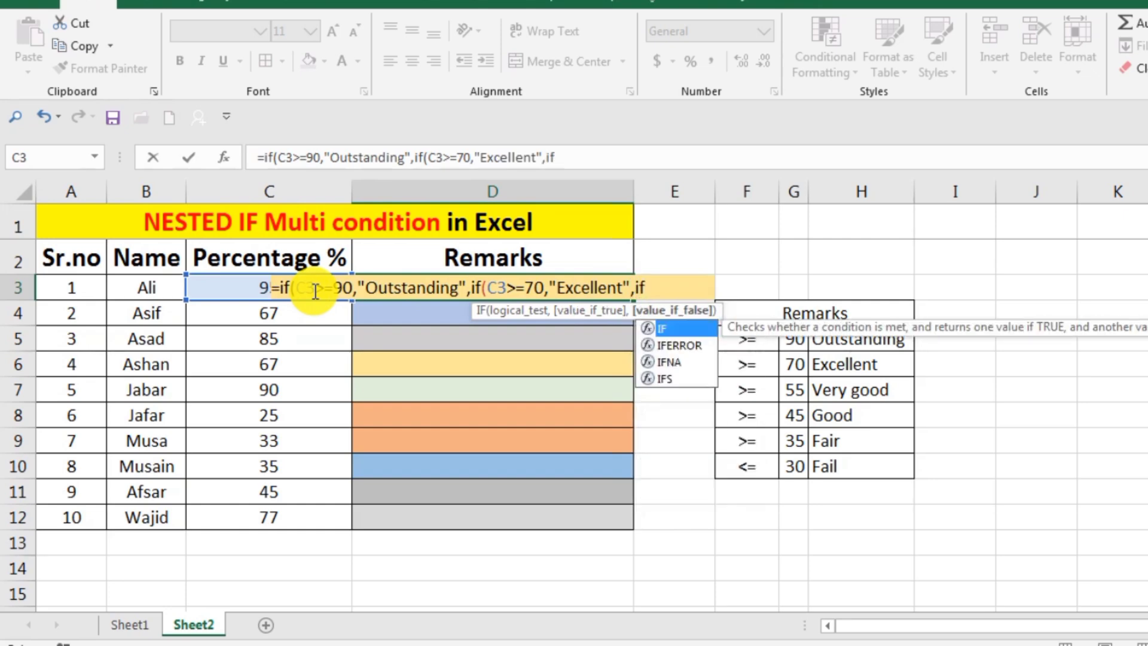
{"action": "type", "text": "("}
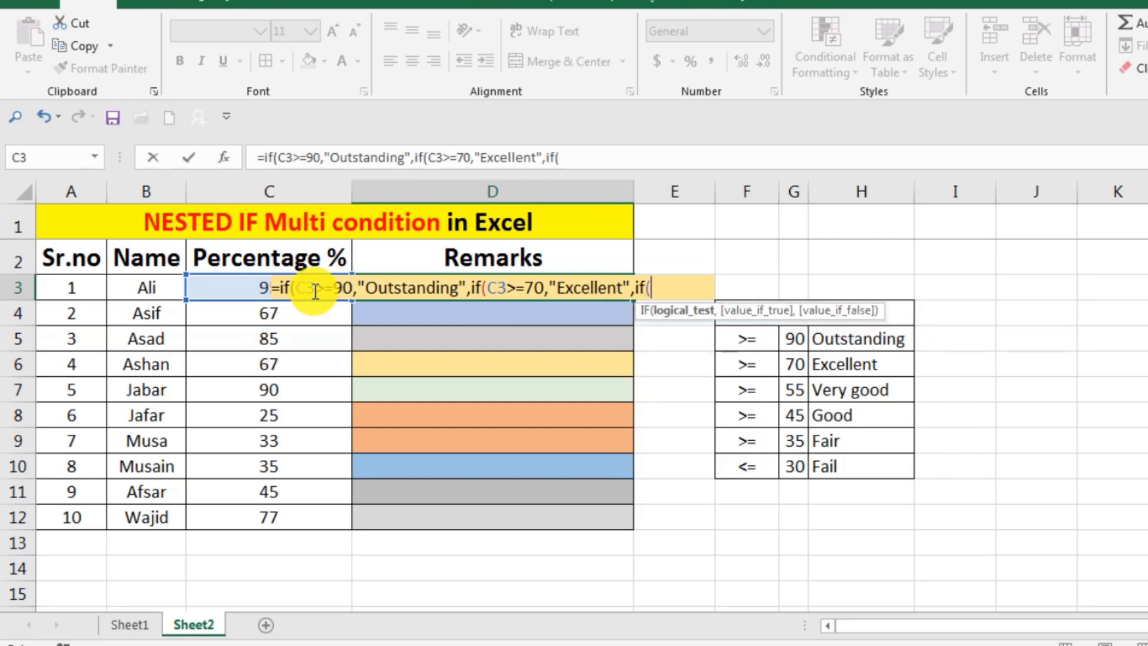
{"action": "type", "text": "c3"}
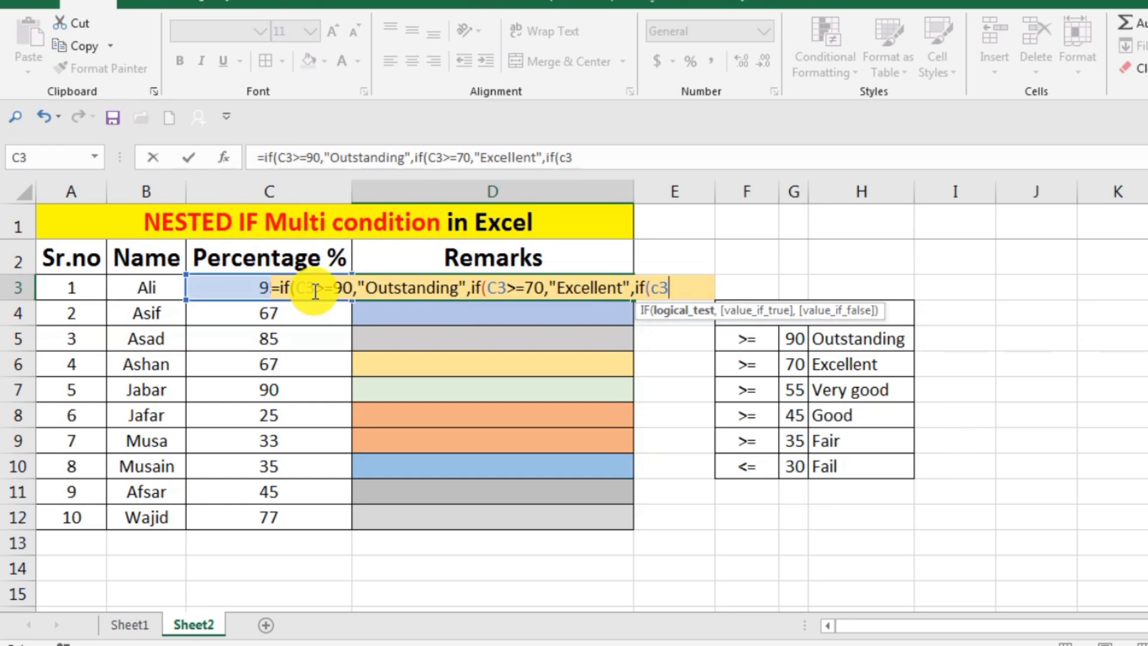
{"action": "type", "text": ">=55,"}
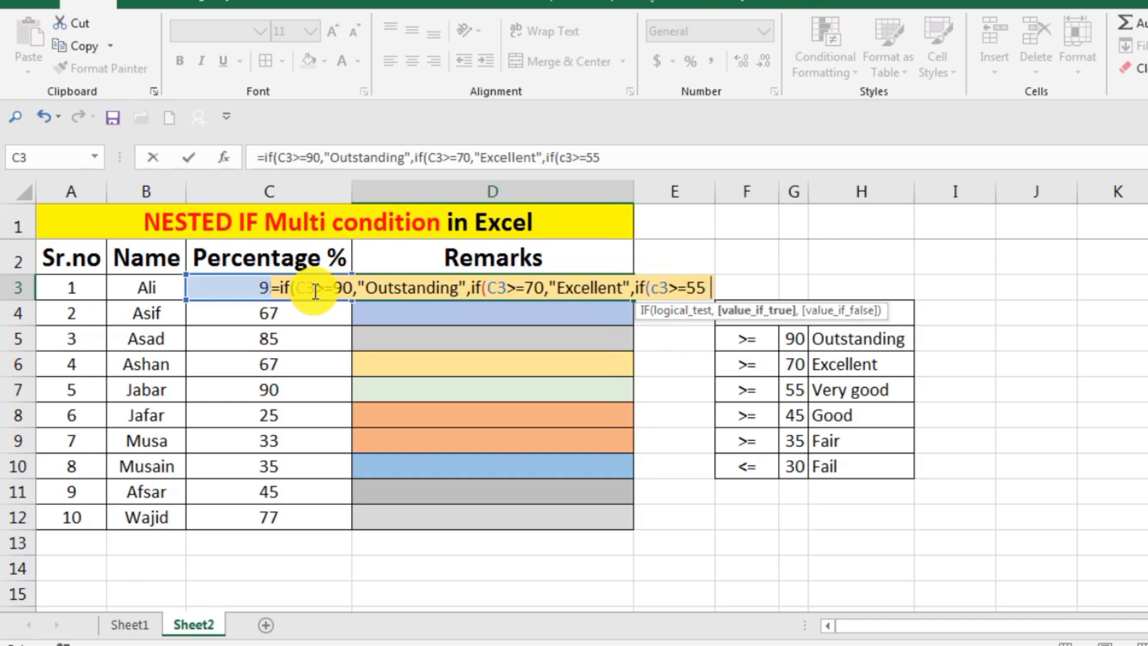
{"action": "type", "text": "\""}
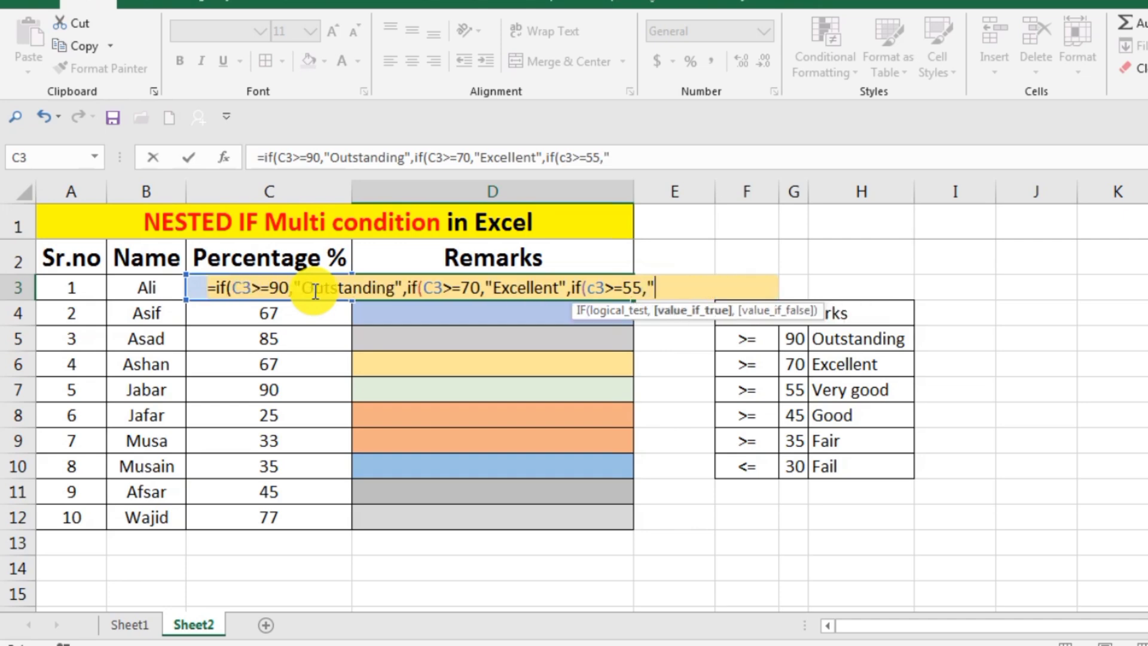
{"action": "type", "text": "Verygood"}
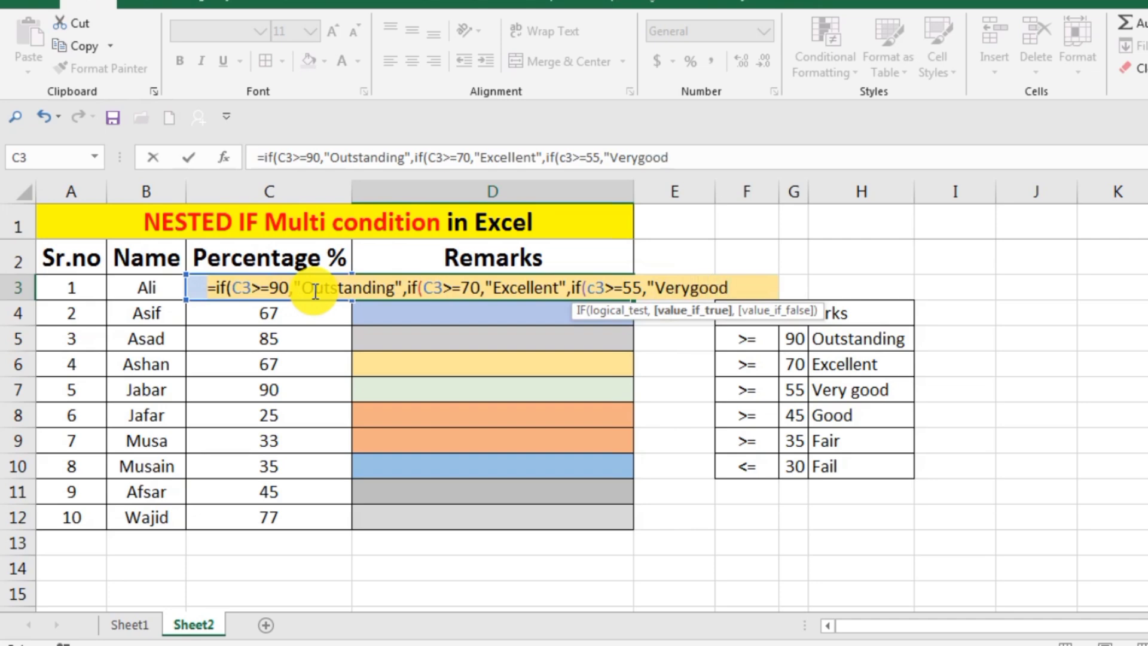
{"action": "type", "text": "\","}
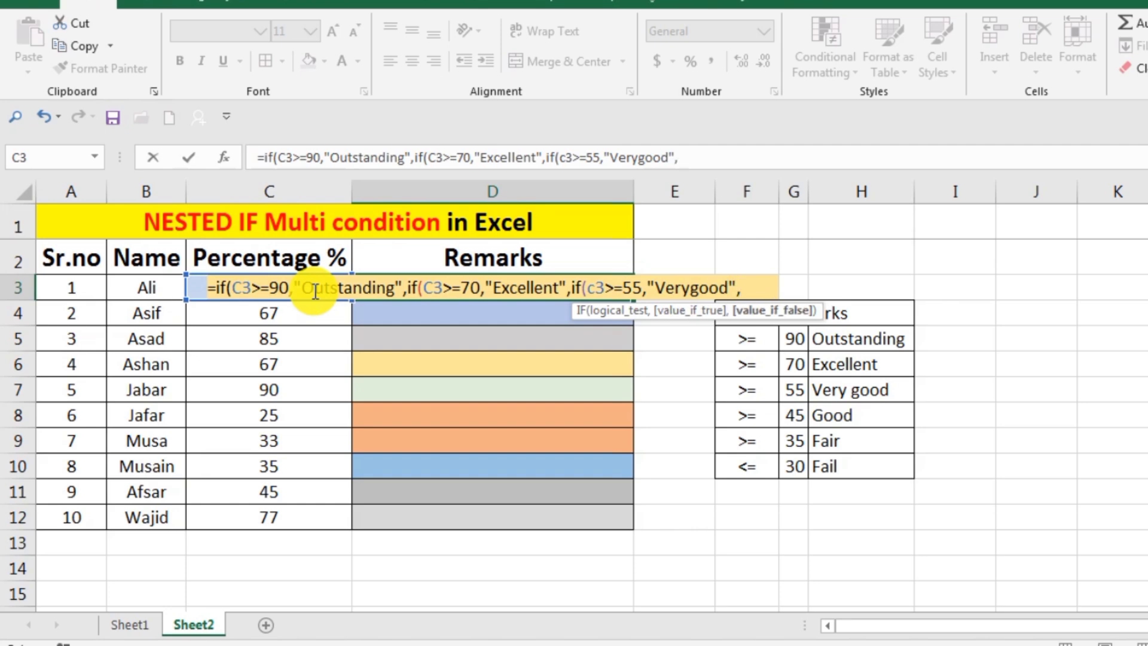
Step: Nest a fourth IF in the D3 formula that tests C3>=45 and returns "Good" when true
{"action": "type", "text": "if"}
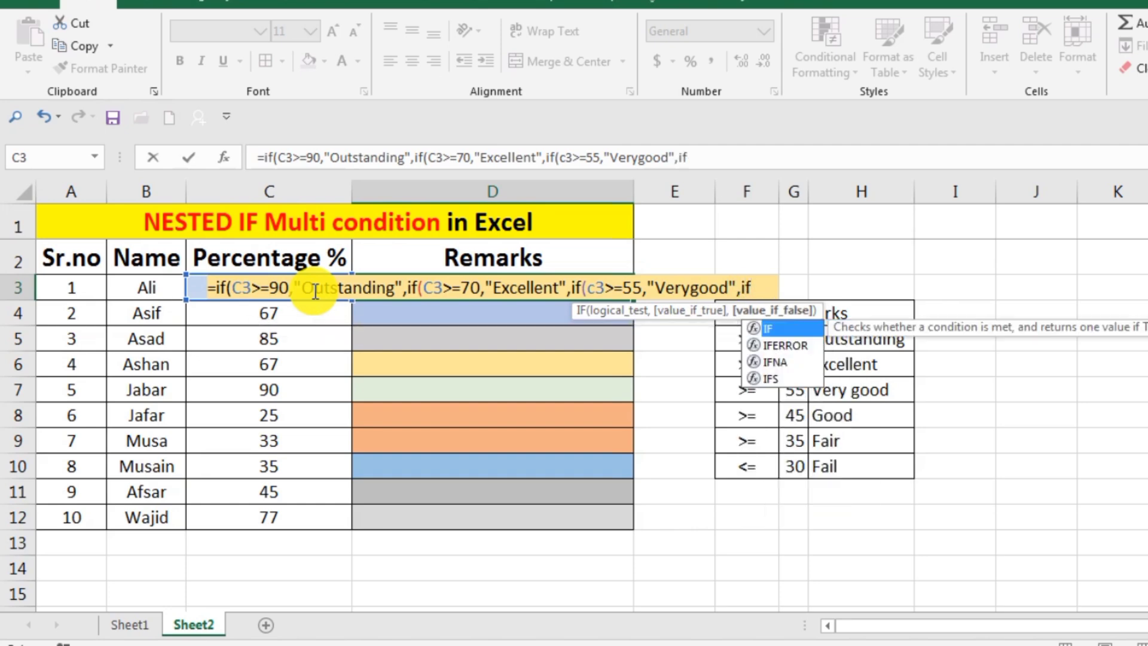
{"action": "type", "text": "("}
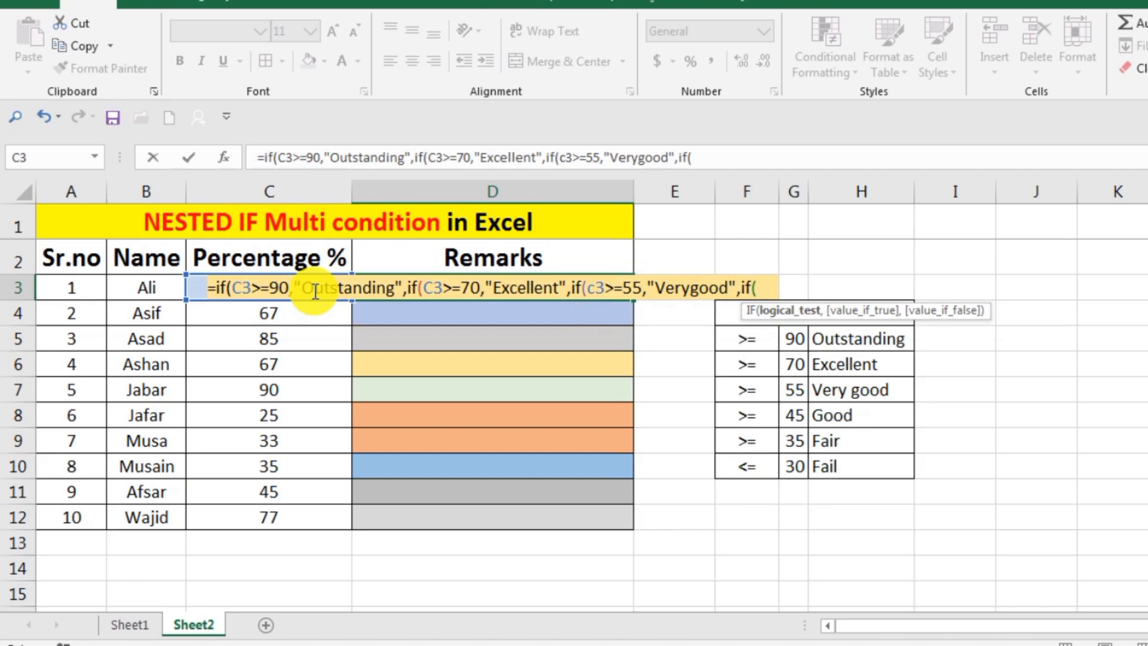
{"action": "type", "text": "45>"}
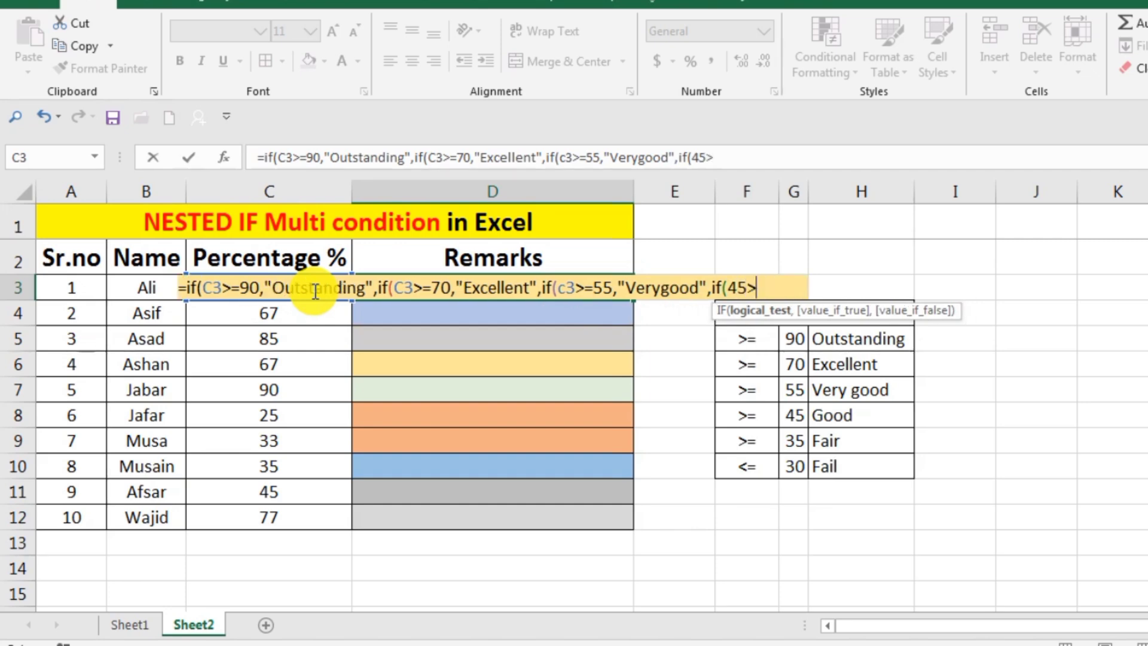
{"action": "key", "text": "BackSpace"}
{"action": "key", "text": "BackSpace"}
{"action": "key", "text": "BackSpace"}
{"action": "type", "text": "c3"}
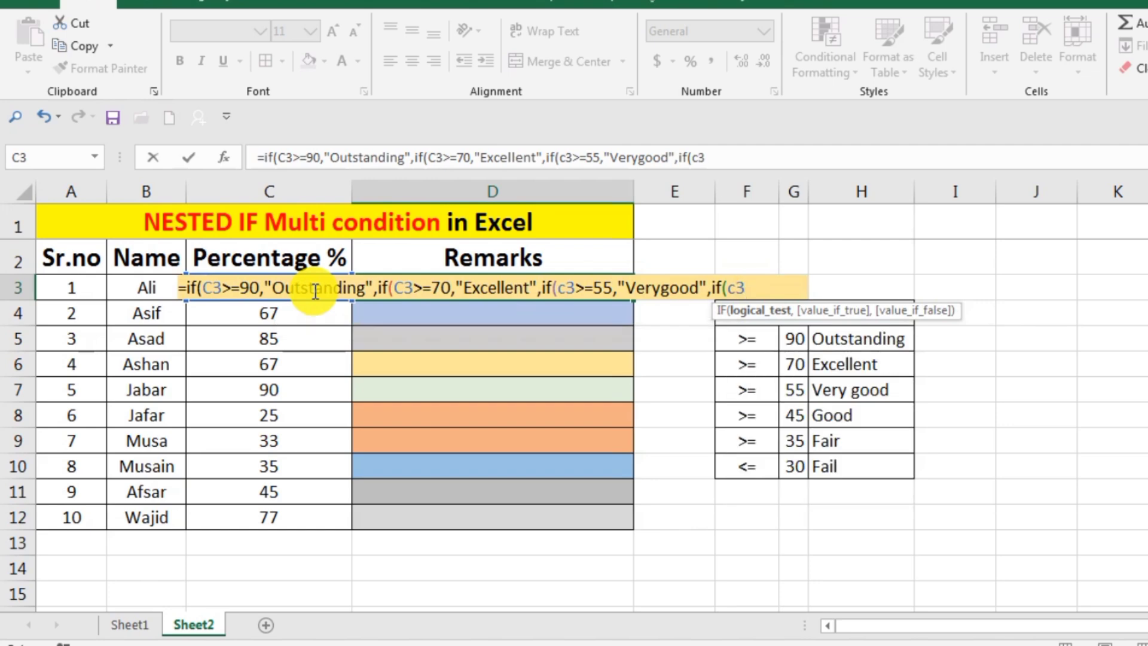
{"action": "type", "text": ">=45,\""}
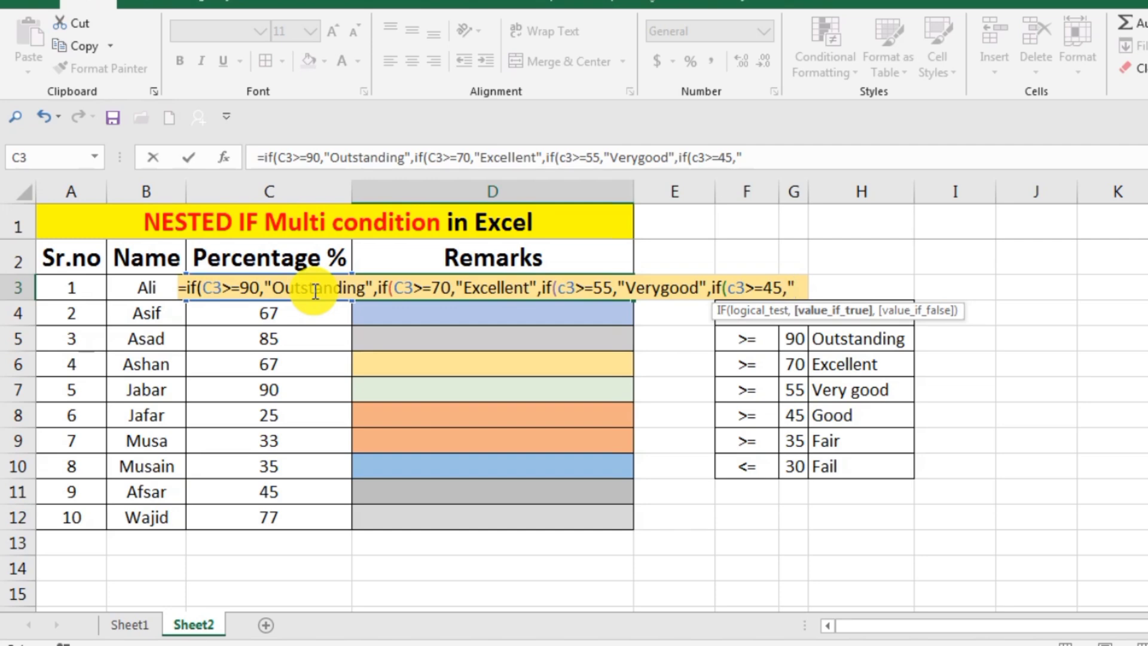
{"action": "type", "text": "Goo"}
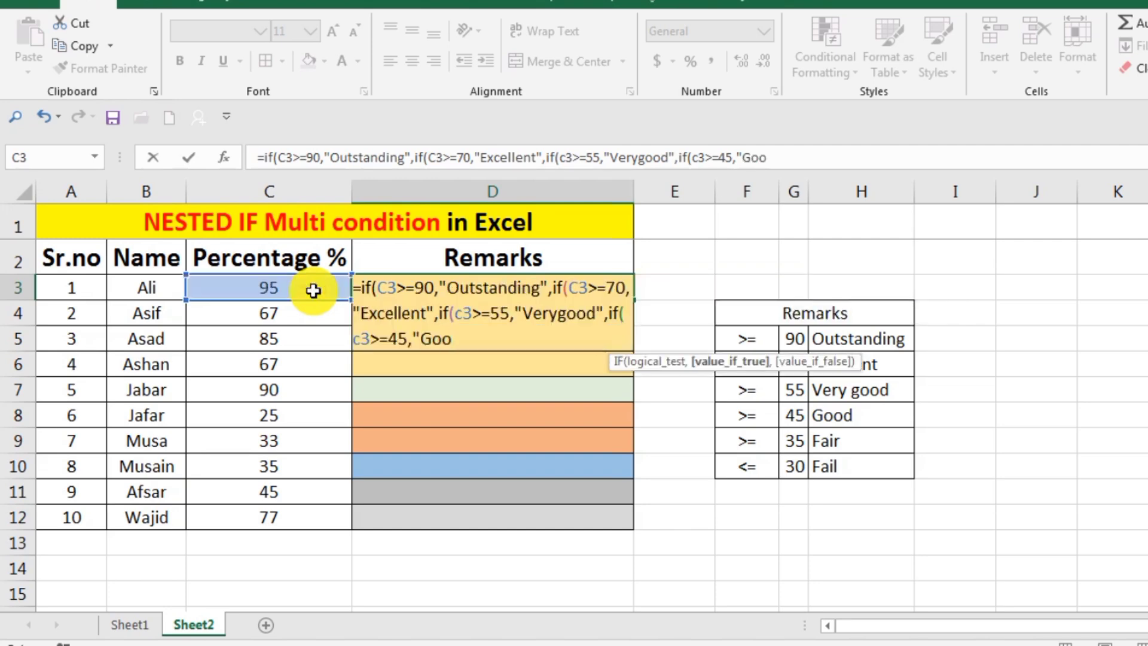
{"action": "type", "text": "d\","}
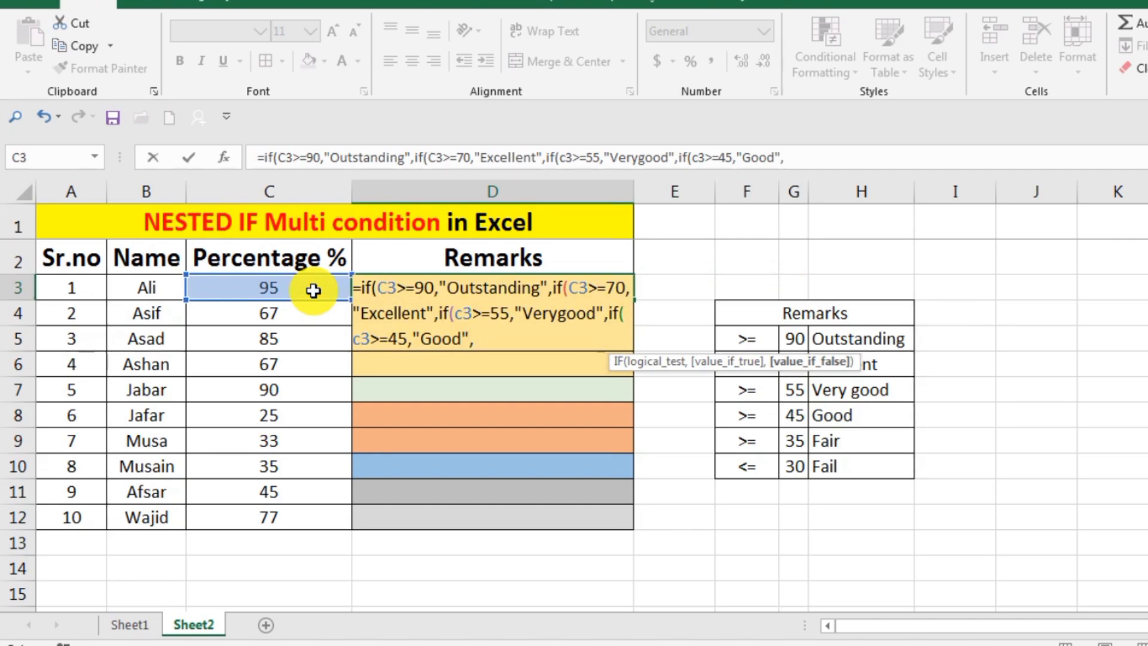
Step: Nest a fifth IF in the D3 formula that tests C3>=35, returning "fair" when true and "Fail" otherwise
{"action": "type", "text": "if"}
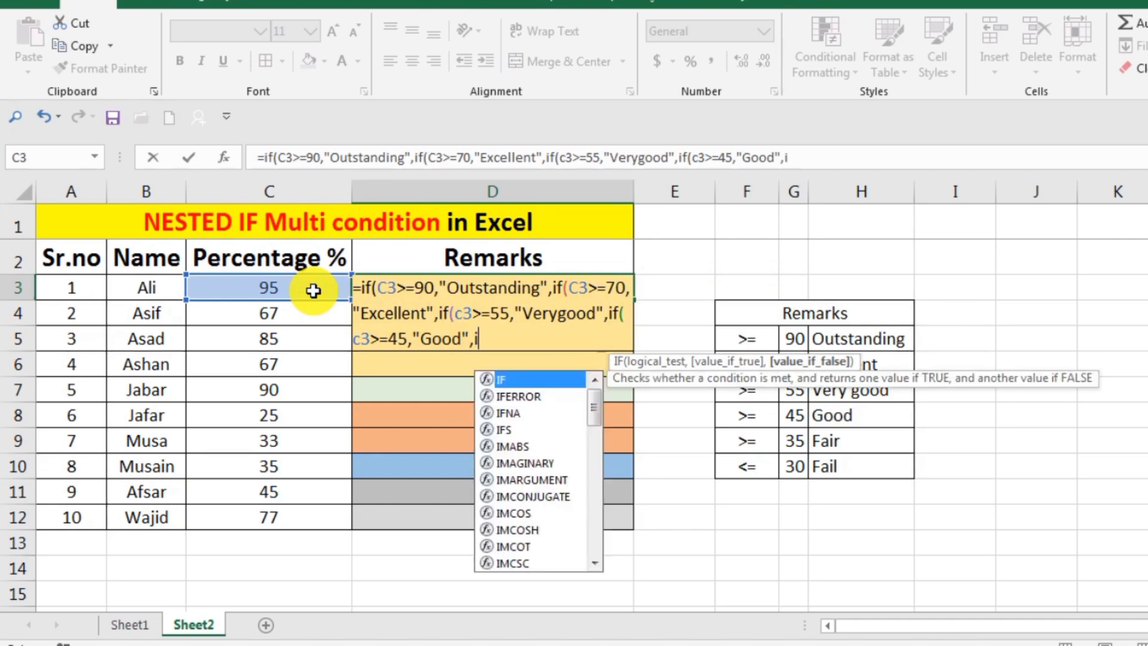
{"action": "type", "text": "("}
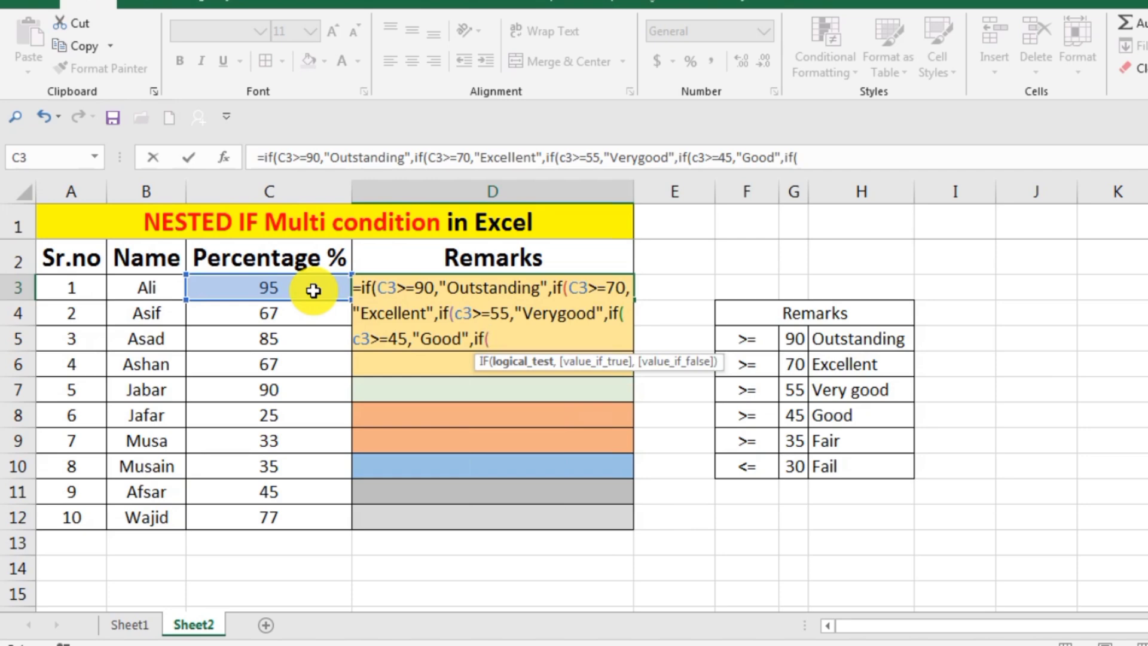
{"action": "type", "text": "c3"}
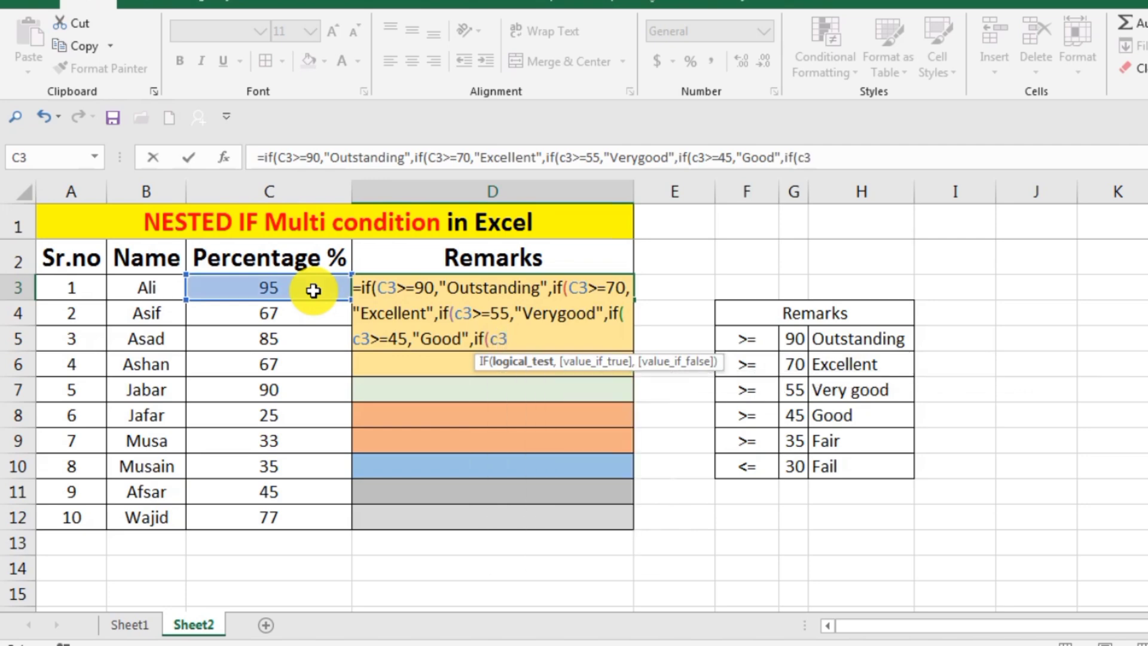
{"action": "type", "text": ">=35,"}
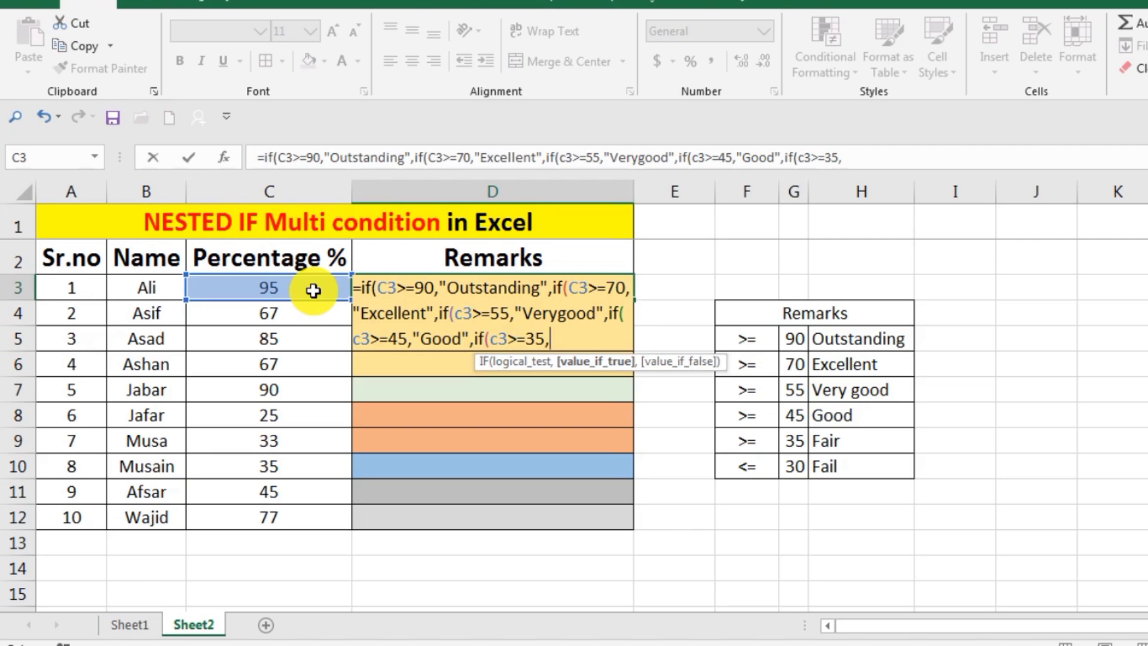
{"action": "type", "text": "\"fair\""}
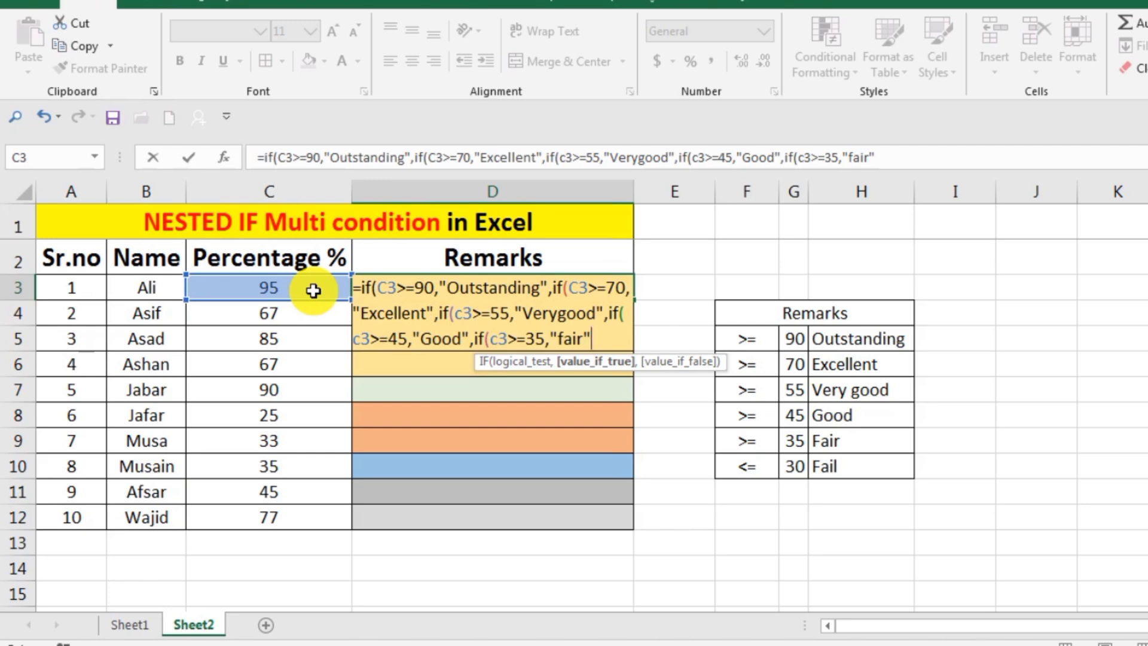
{"action": "type", "text": ",\""}
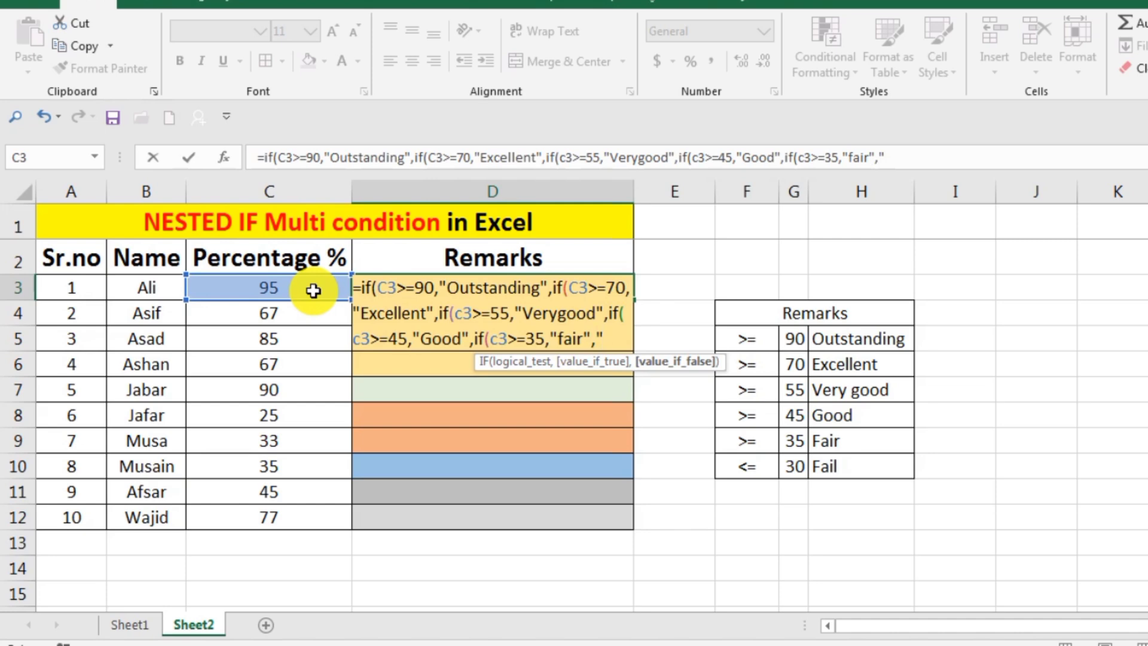
{"action": "type", "text": "Fail\""}
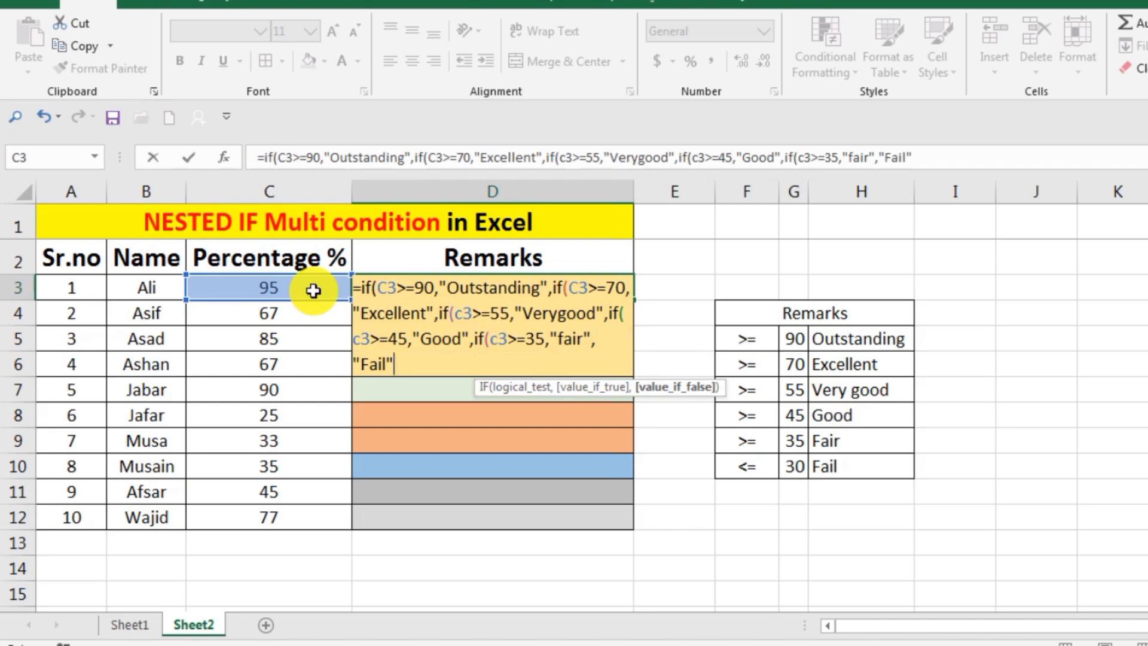
Step: Close all five nested IFs in D3 with five closing parentheses, declining the suggested correction, and enter the formula
{"action": "type", "text": ")"}
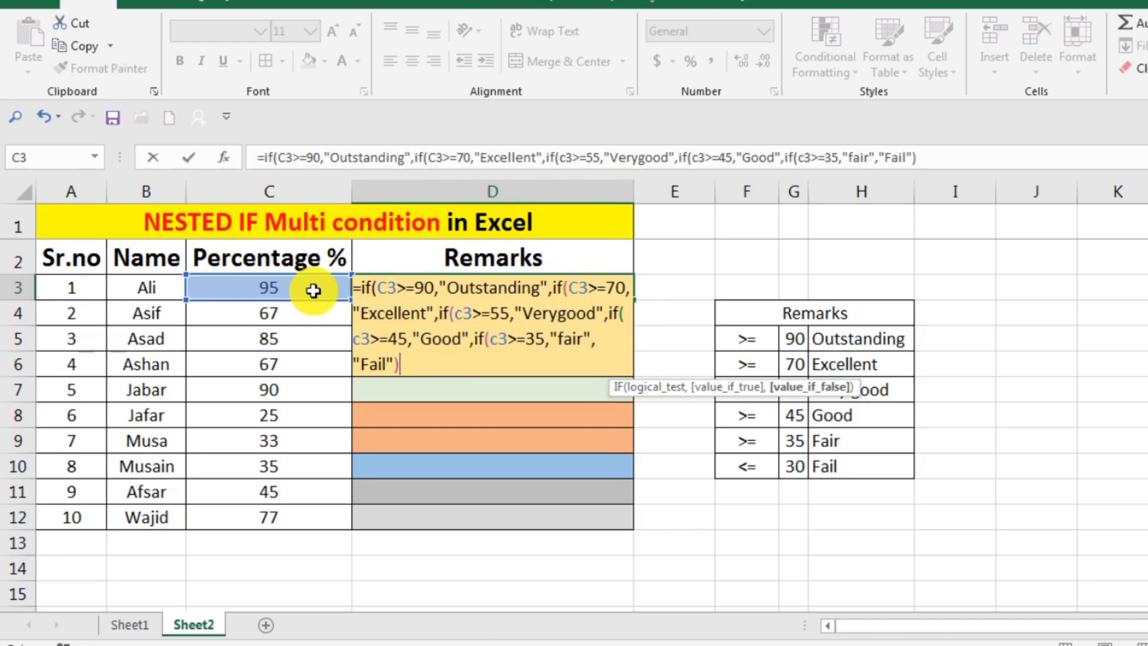
{"action": "key", "text": "Return"}
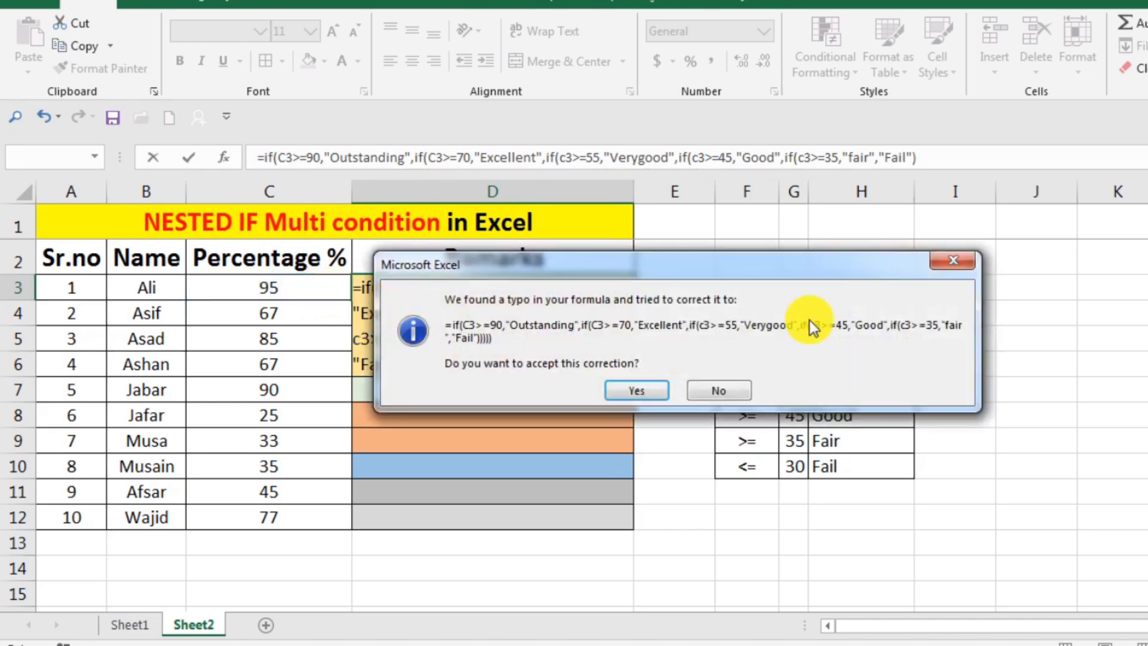
{"action": "left_click", "coordinate": [965, 260]}
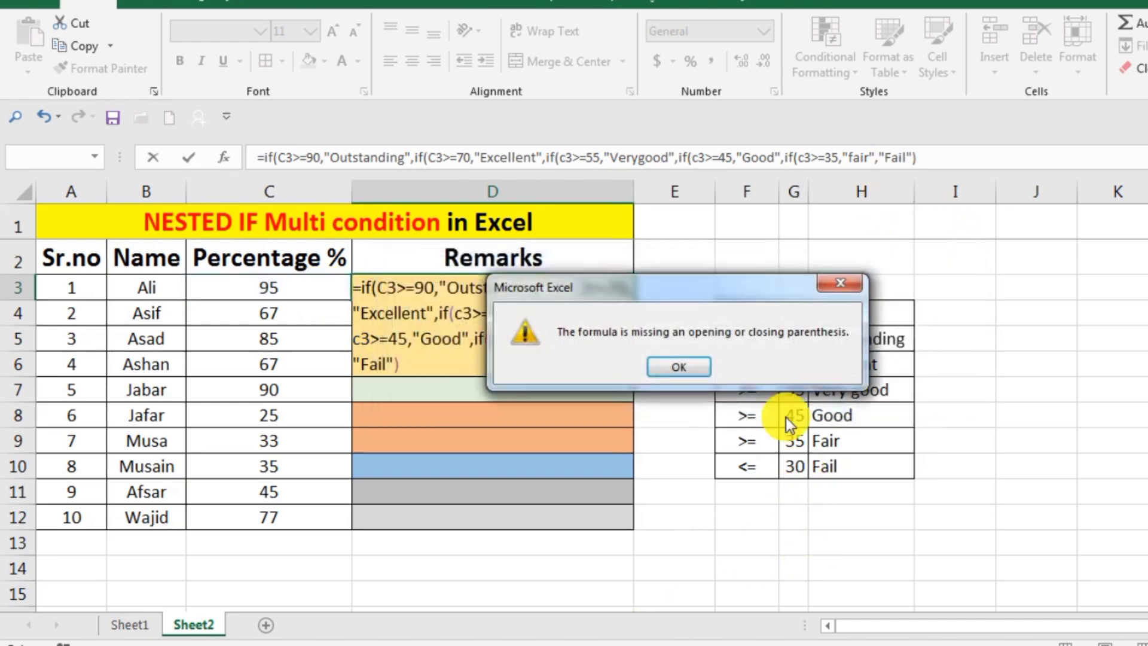
{"action": "left_click", "coordinate": [841, 283]}
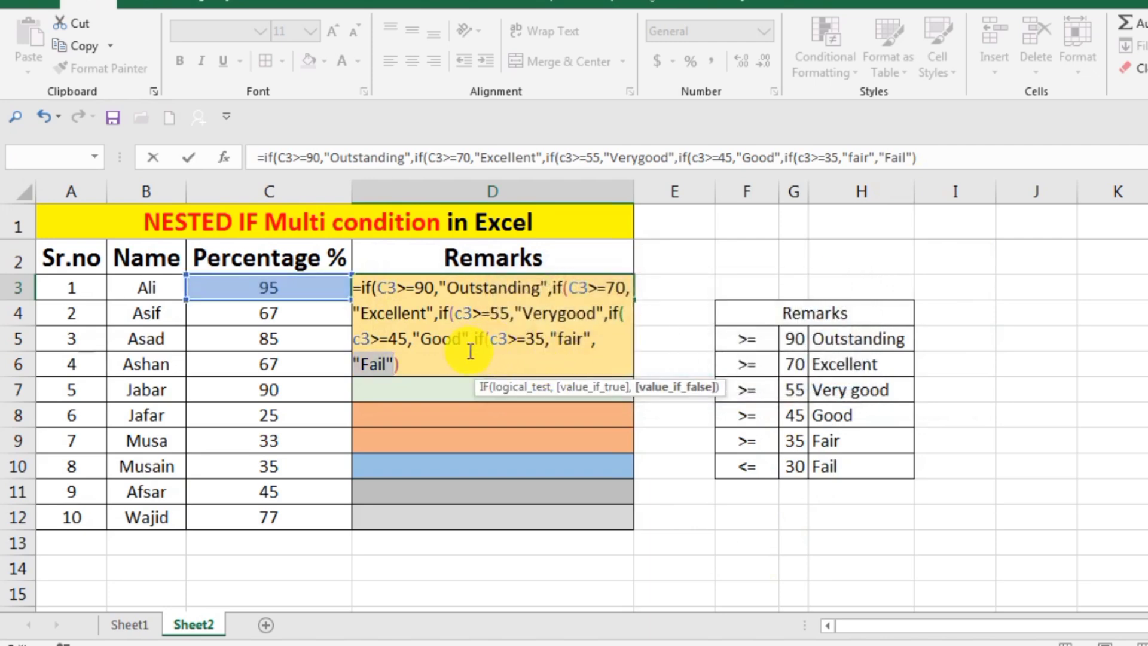
{"action": "left_click", "coordinate": [399, 363]}
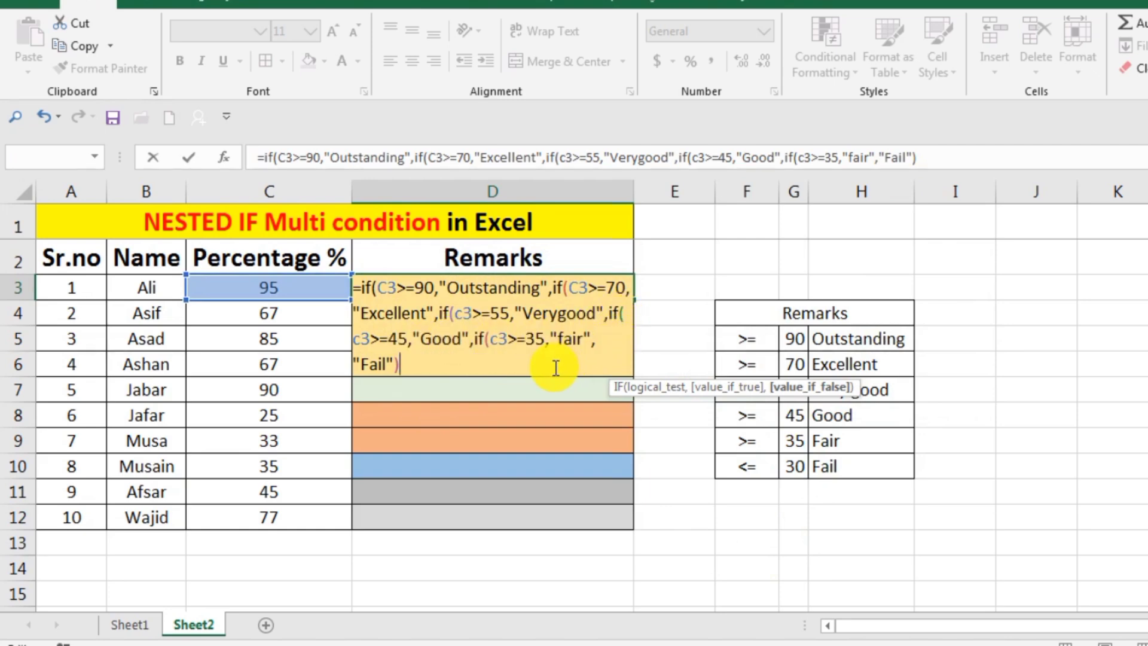
{"action": "type", "text": ")"}
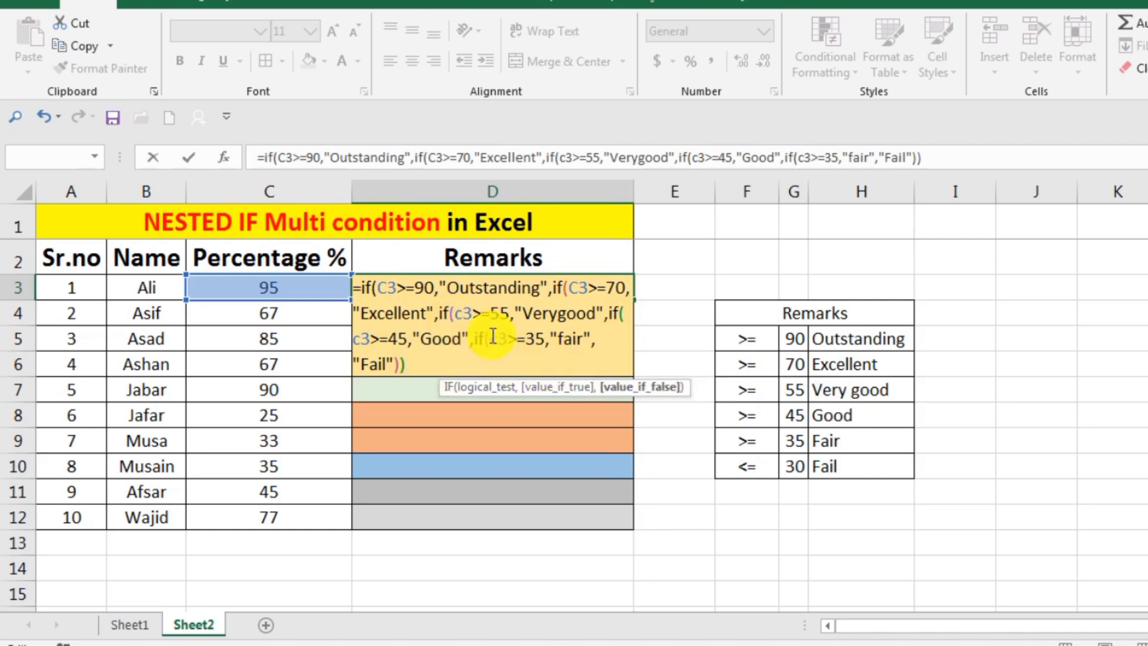
{"action": "type", "text": ")"}
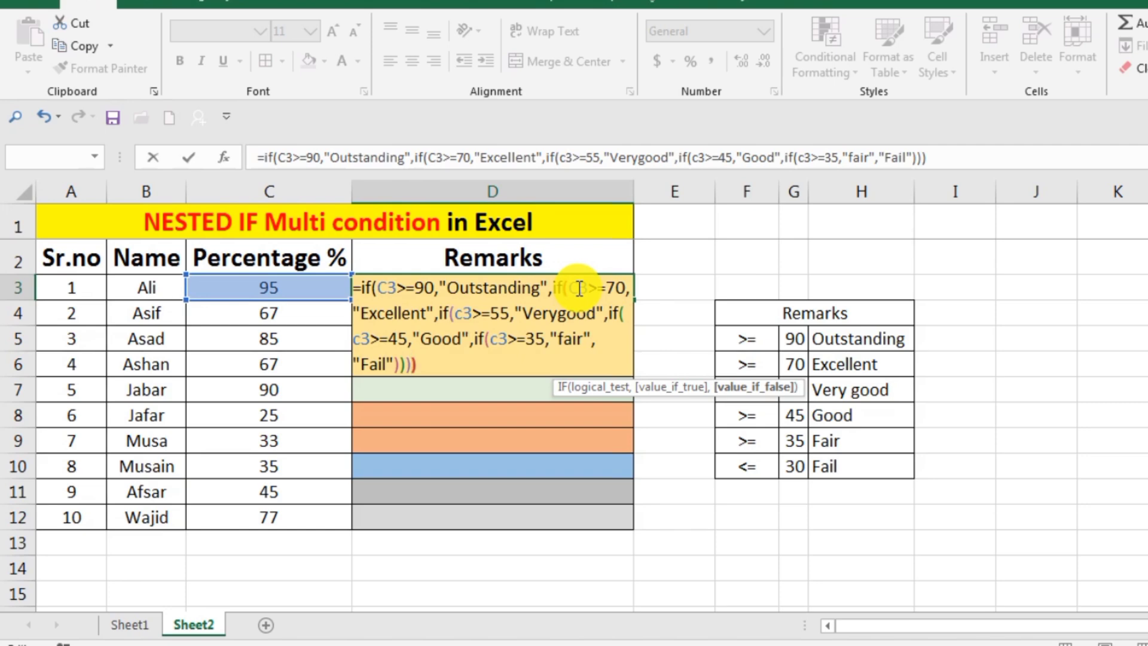
{"action": "type", "text": ")"}
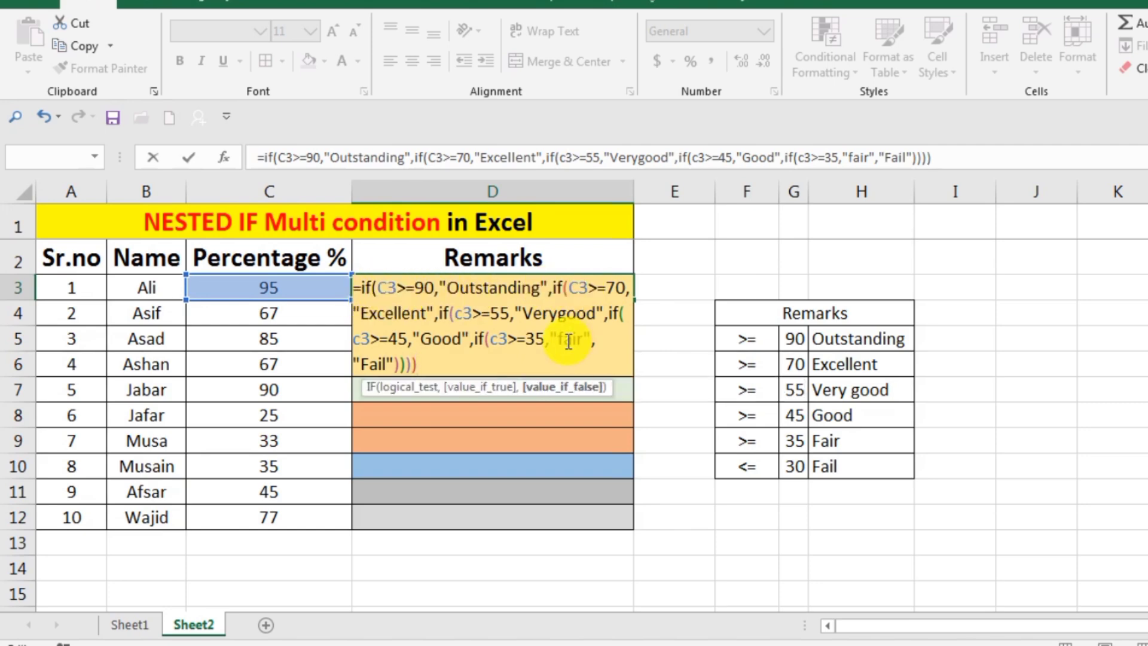
{"action": "type", "text": ")"}
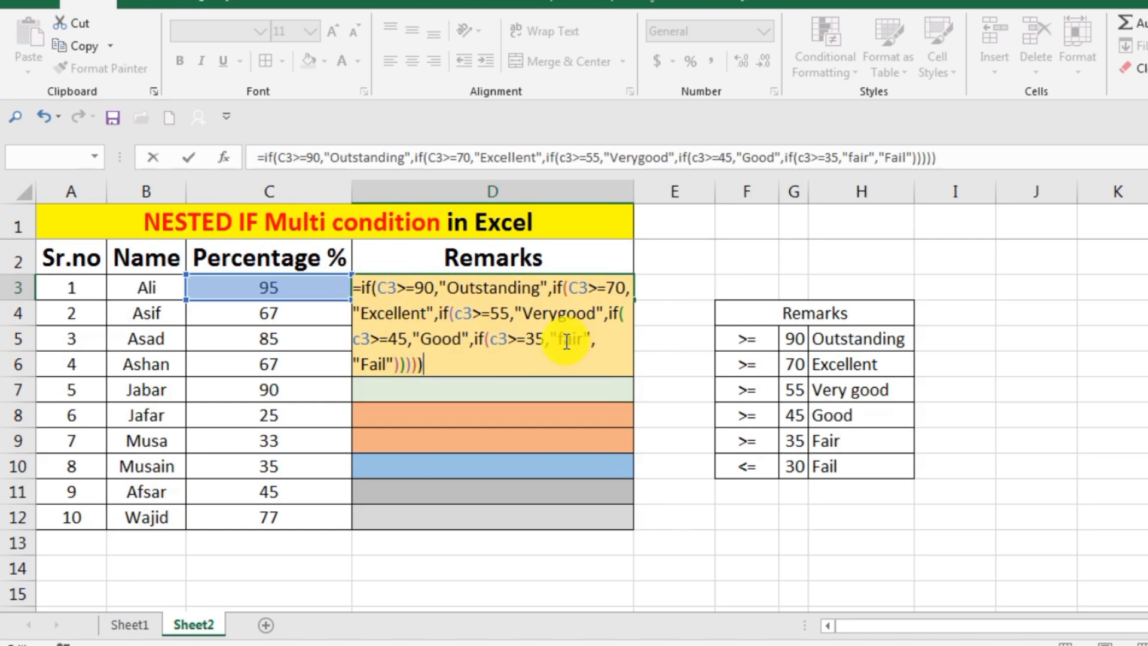
{"action": "key", "text": "Return"}
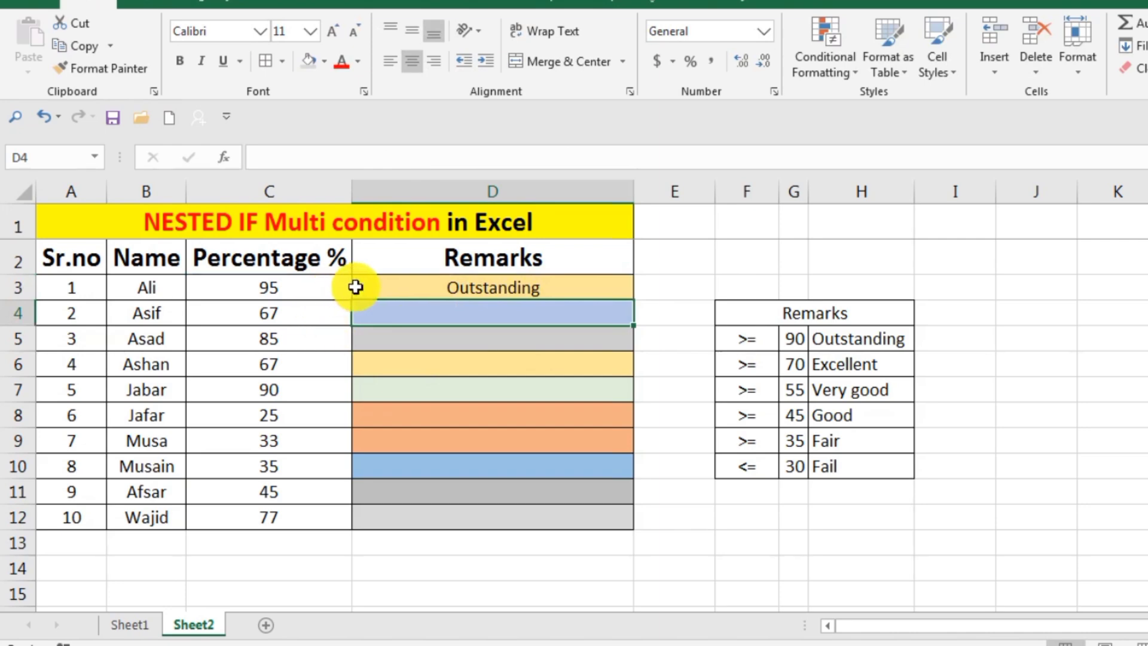
Step: Set the percentage in C3 to 70 and the one in C4 to 35
{"action": "left_click", "coordinate": [314, 285]}
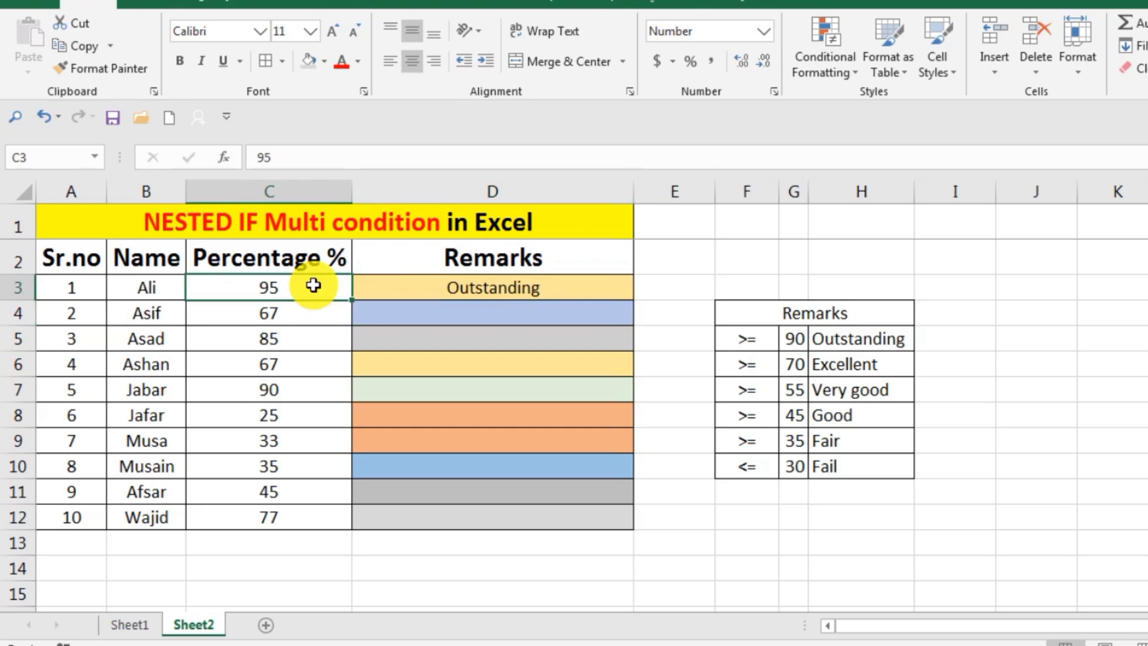
{"action": "type", "text": "70"}
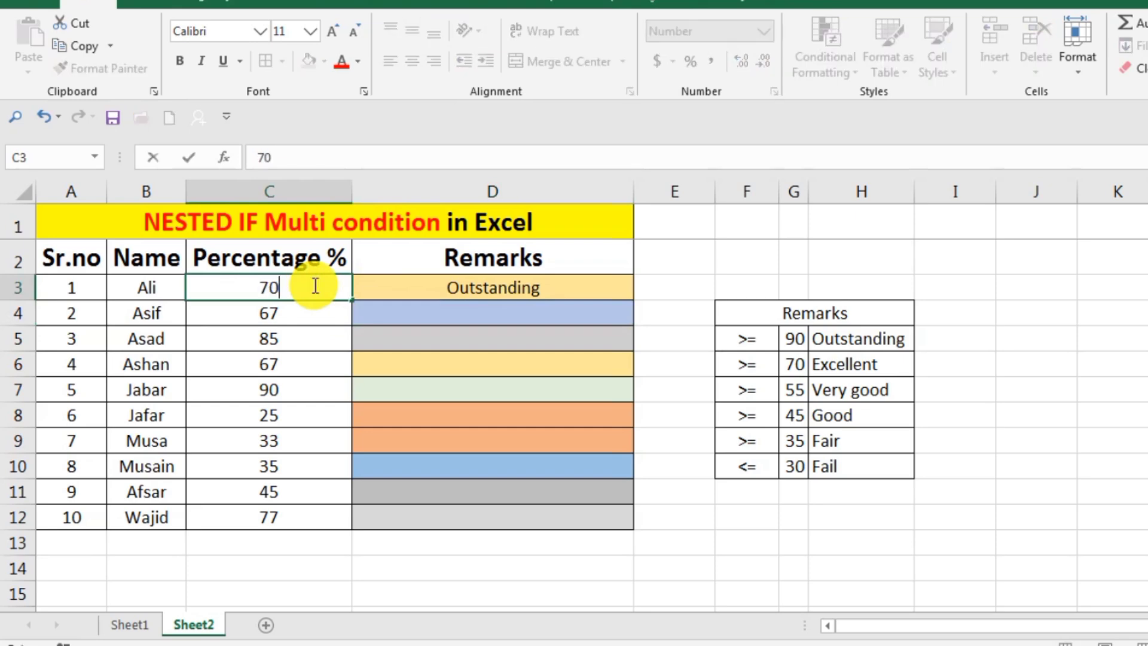
{"action": "key", "text": "Return"}
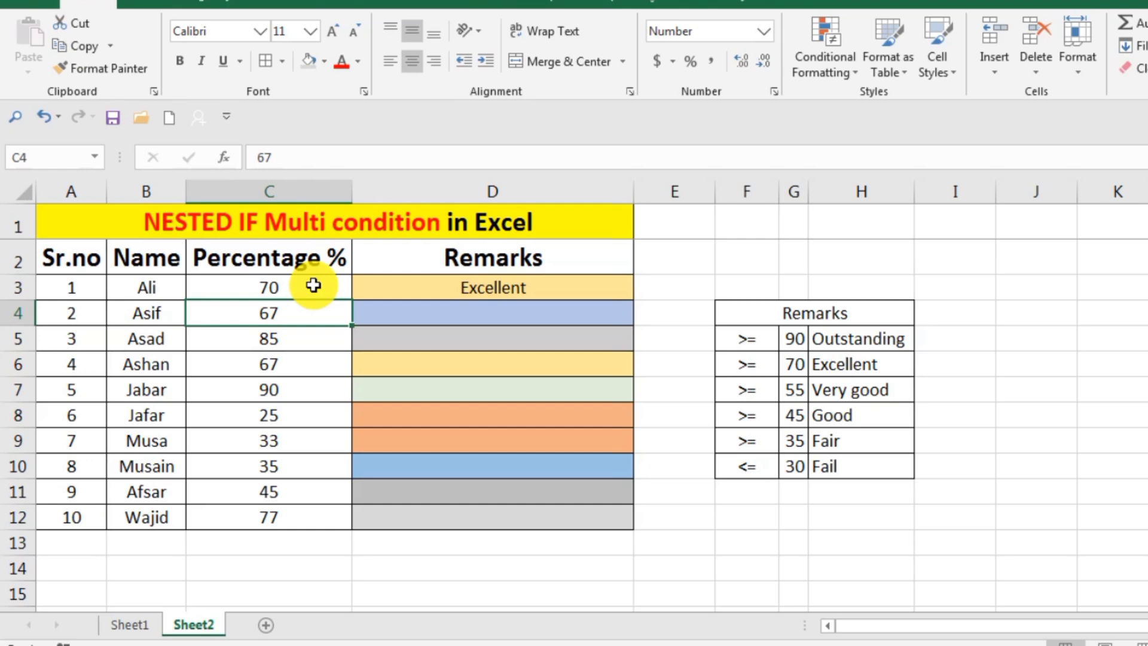
{"action": "type", "text": "35"}
{"action": "key", "text": "Return"}
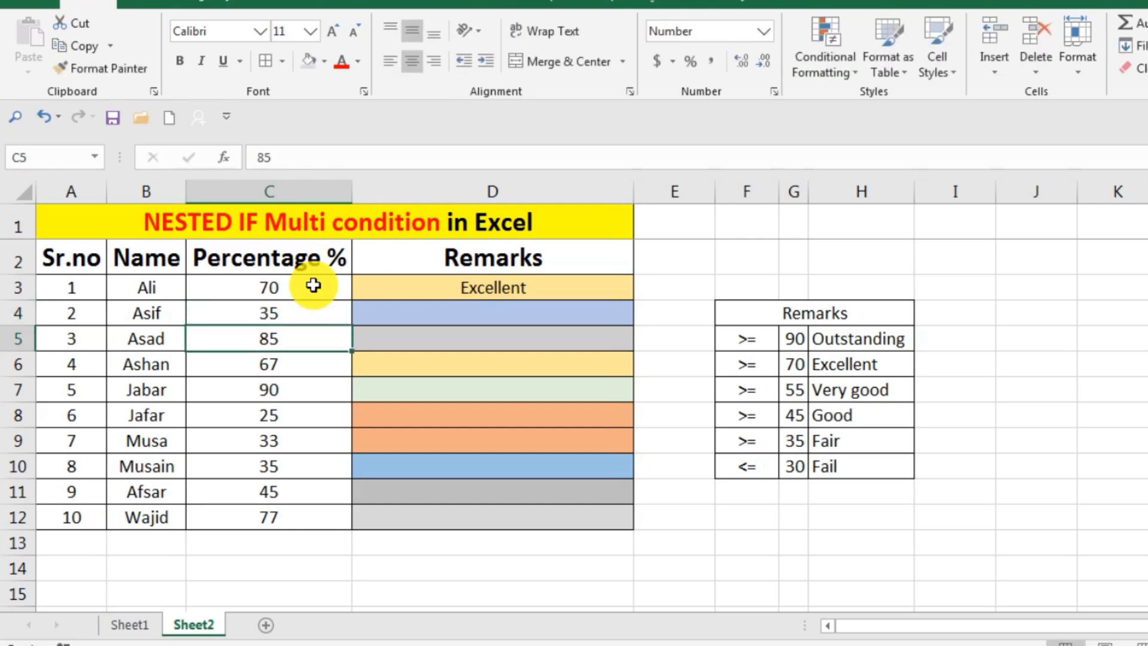
Step: Test the D3 formula with a C3 percentage of 35, and finally set C3 to 34
{"action": "left_click", "coordinate": [314, 286]}
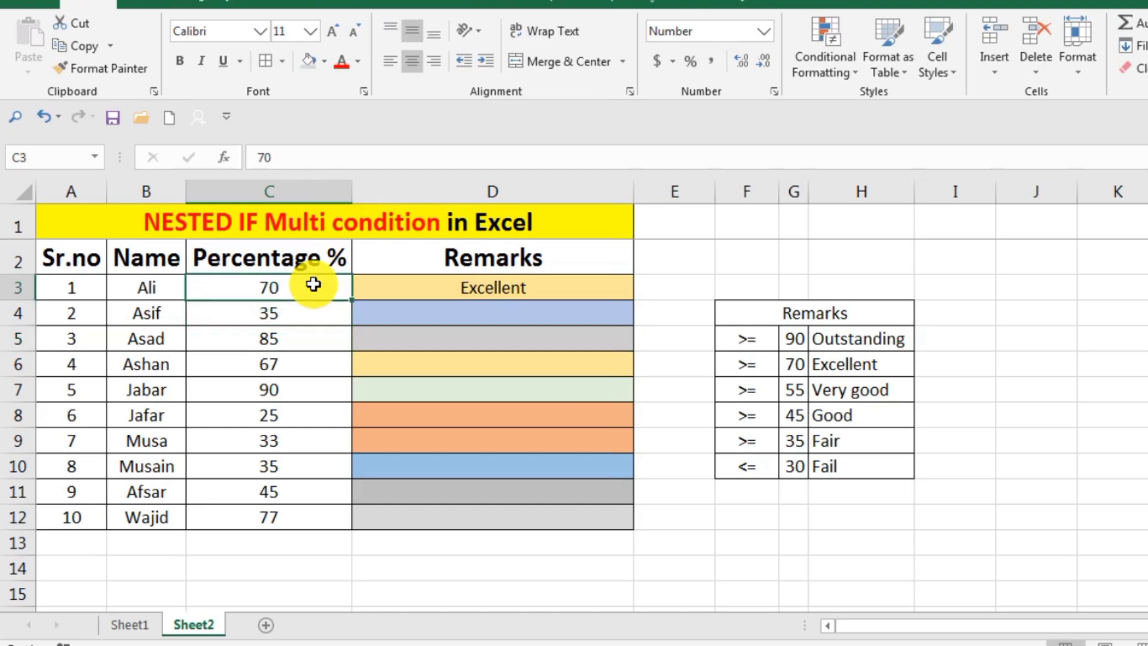
{"action": "type", "text": "35"}
{"action": "key", "text": "Return"}
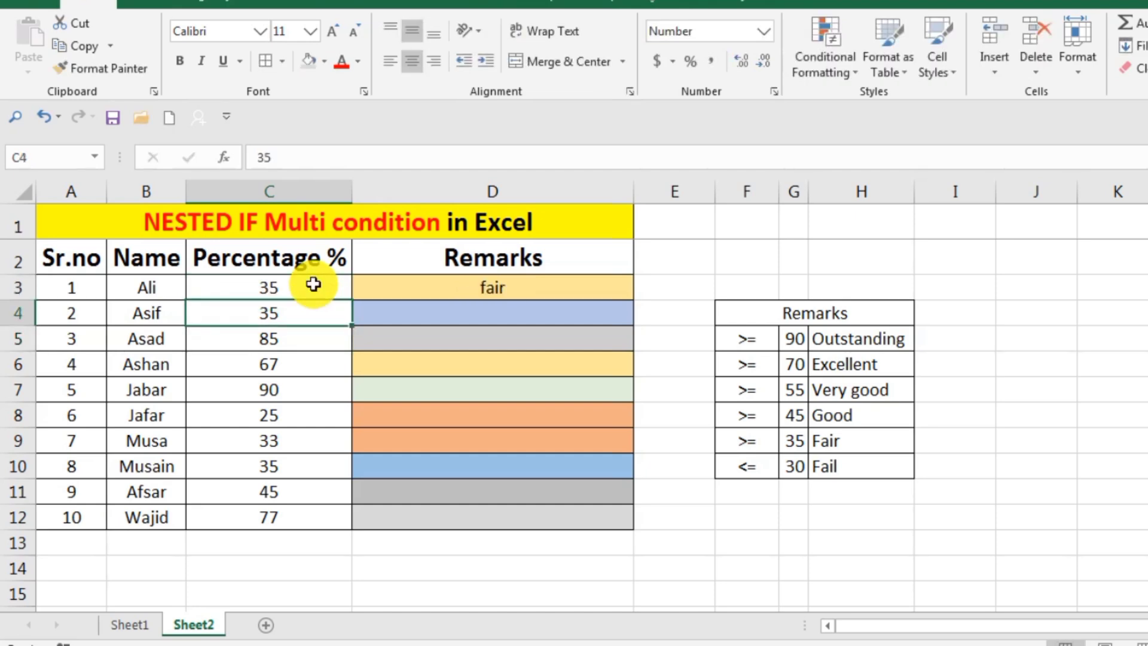
{"action": "left_click", "coordinate": [314, 285]}
{"action": "type", "text": "34"}
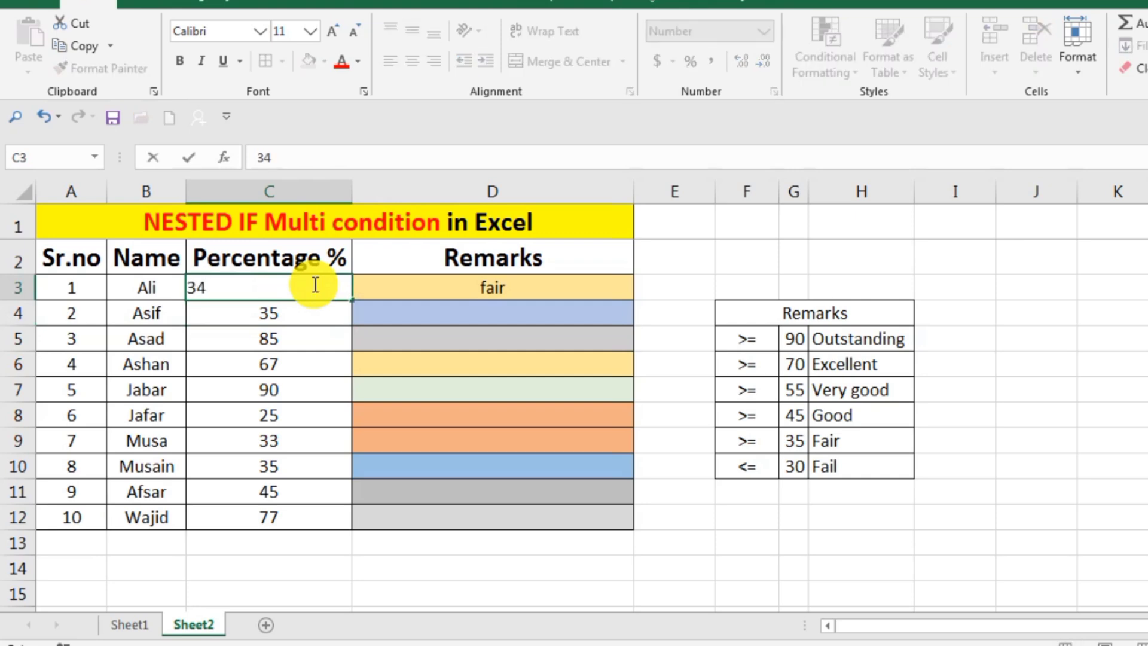
{"action": "key", "text": "Return"}
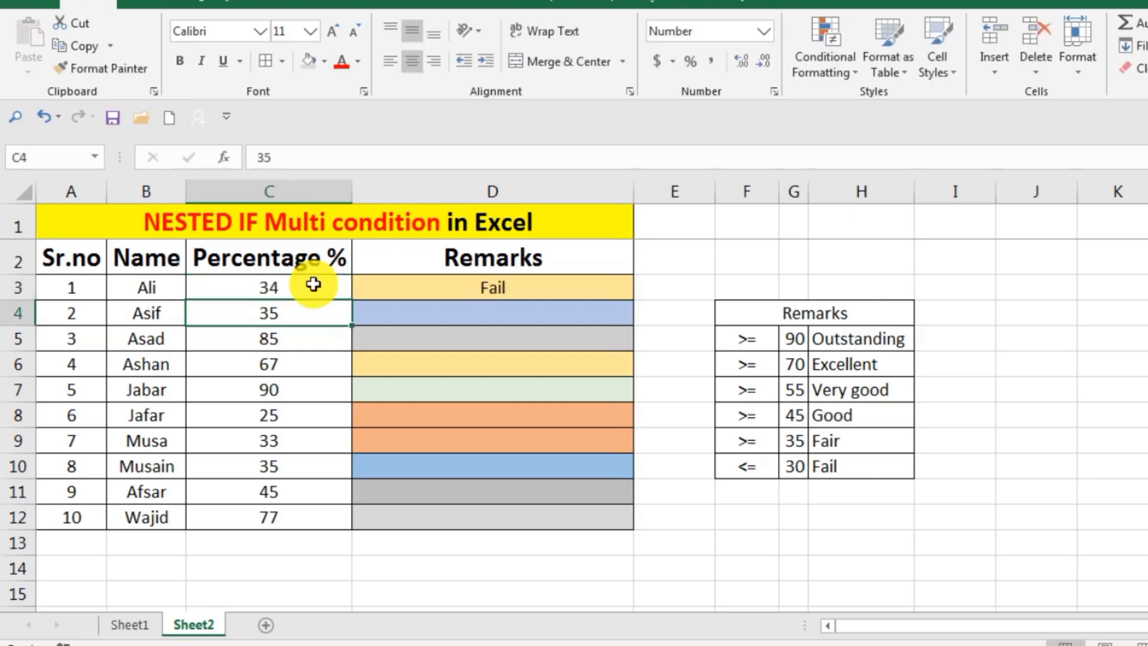
Step: Fill the nested IF formula from D3 down through D12 and deselect the Remarks range
{"action": "left_click", "coordinate": [533, 286]}
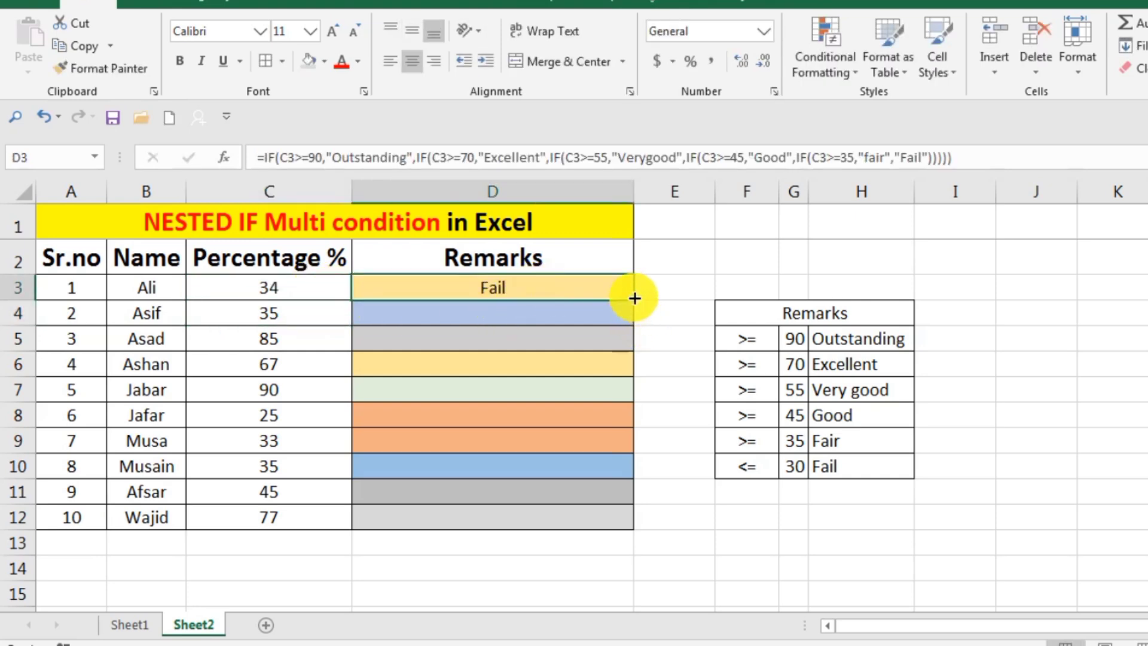
{"action": "left_click_drag", "start_coordinate": [633, 301], "coordinate": [622, 524]}
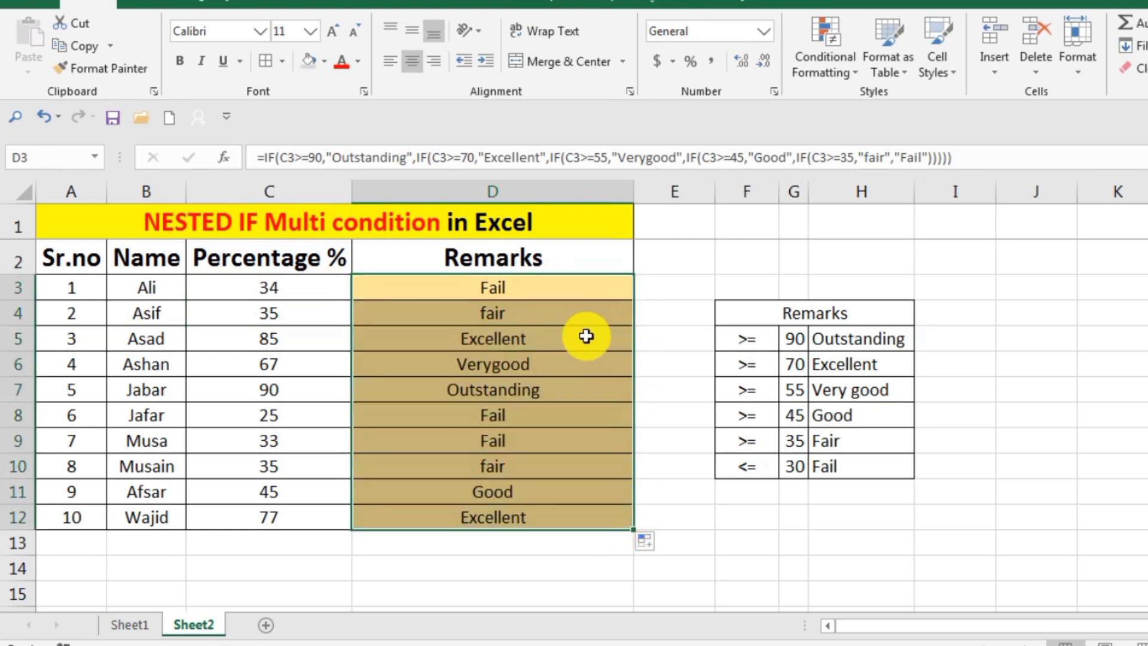
{"action": "left_click", "coordinate": [659, 277]}
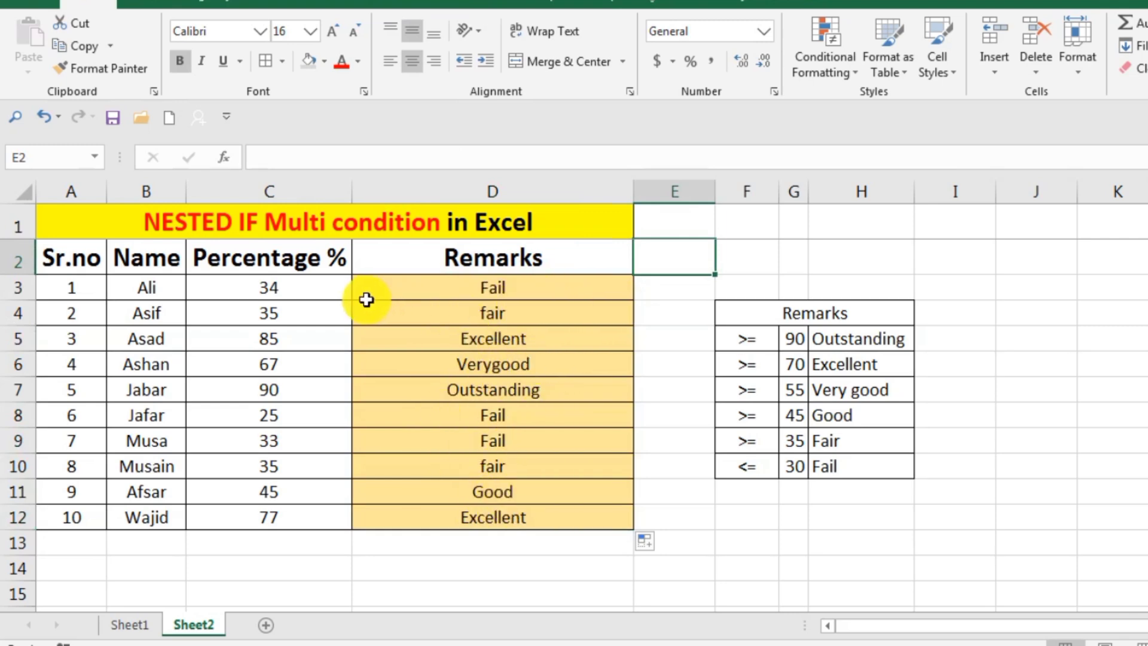
Step: Test the filled Remarks formulas by setting the percentages in C3 to 90, C4 to 65 and C7 to 56
{"action": "left_click", "coordinate": [322, 290]}
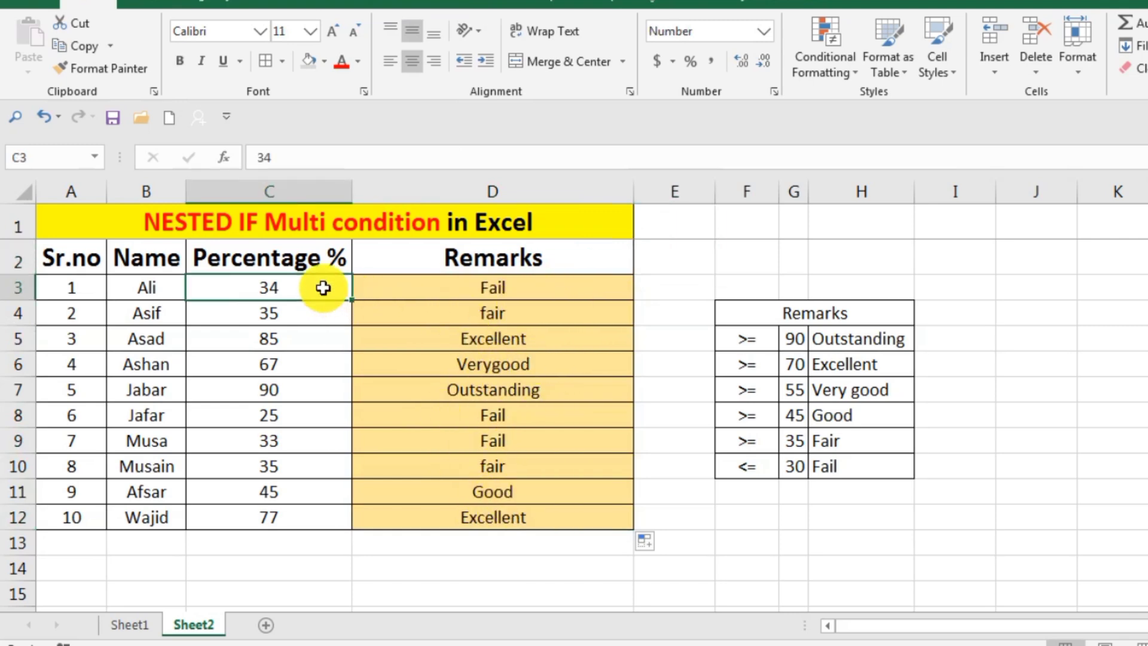
{"action": "double_click", "coordinate": [323, 288]}
{"action": "key", "text": "BackSpace"}
{"action": "key", "text": "BackSpace"}
{"action": "type", "text": "90"}
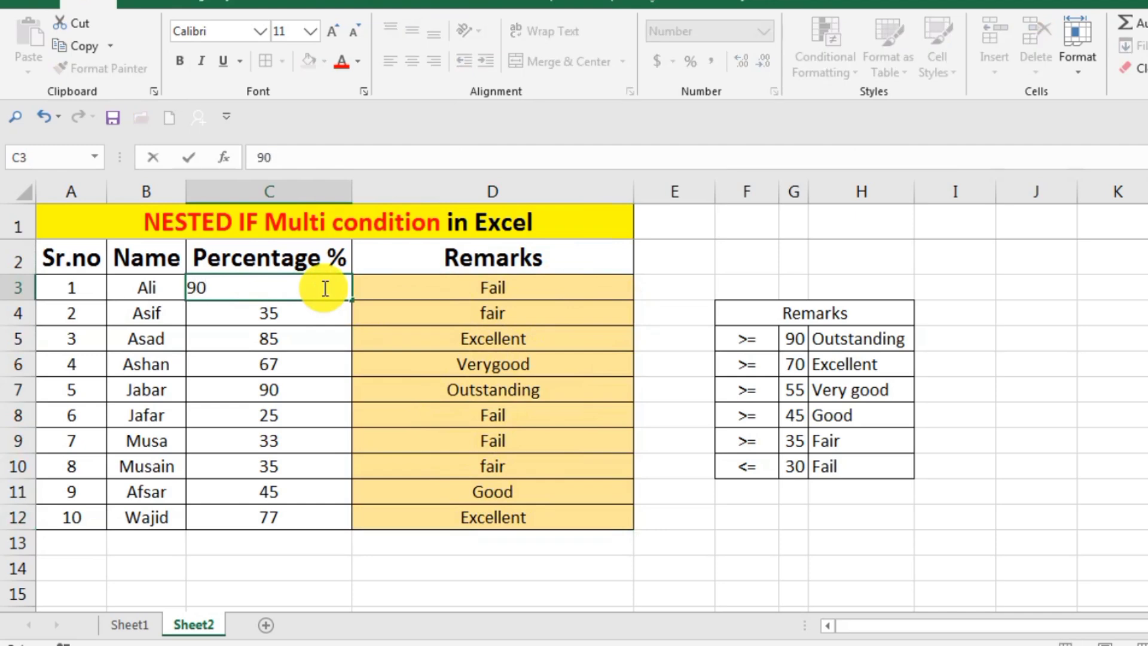
{"action": "key", "text": "Return"}
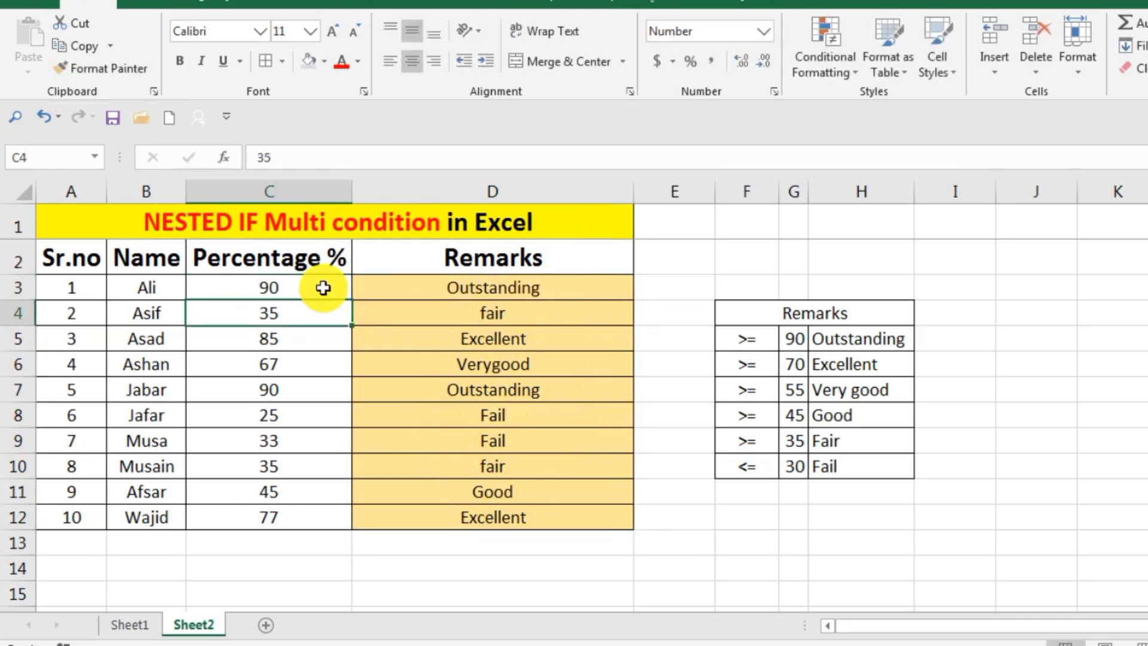
{"action": "type", "text": "65"}
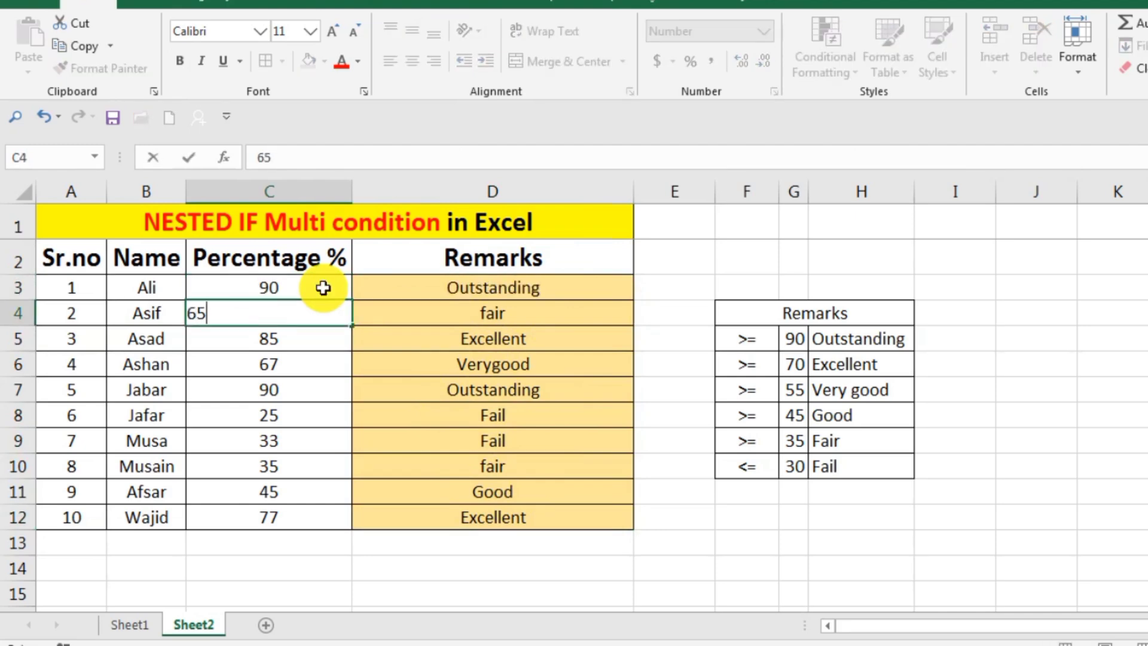
{"action": "key", "text": "Return"}
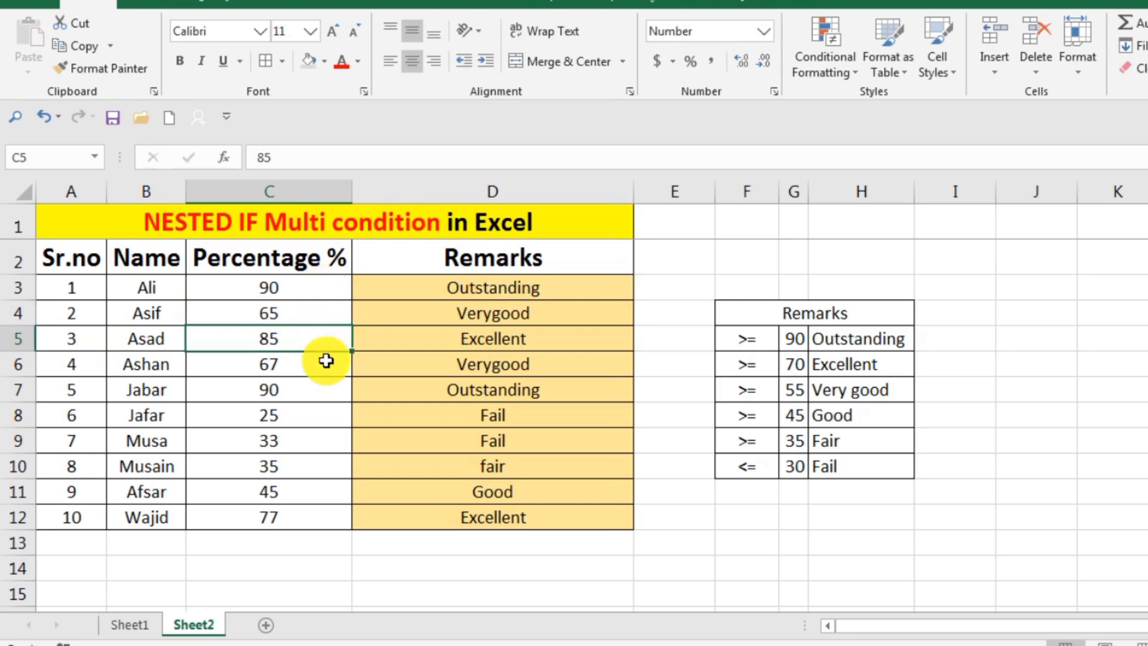
{"action": "left_click", "coordinate": [316, 391]}
{"action": "type", "text": "56"}
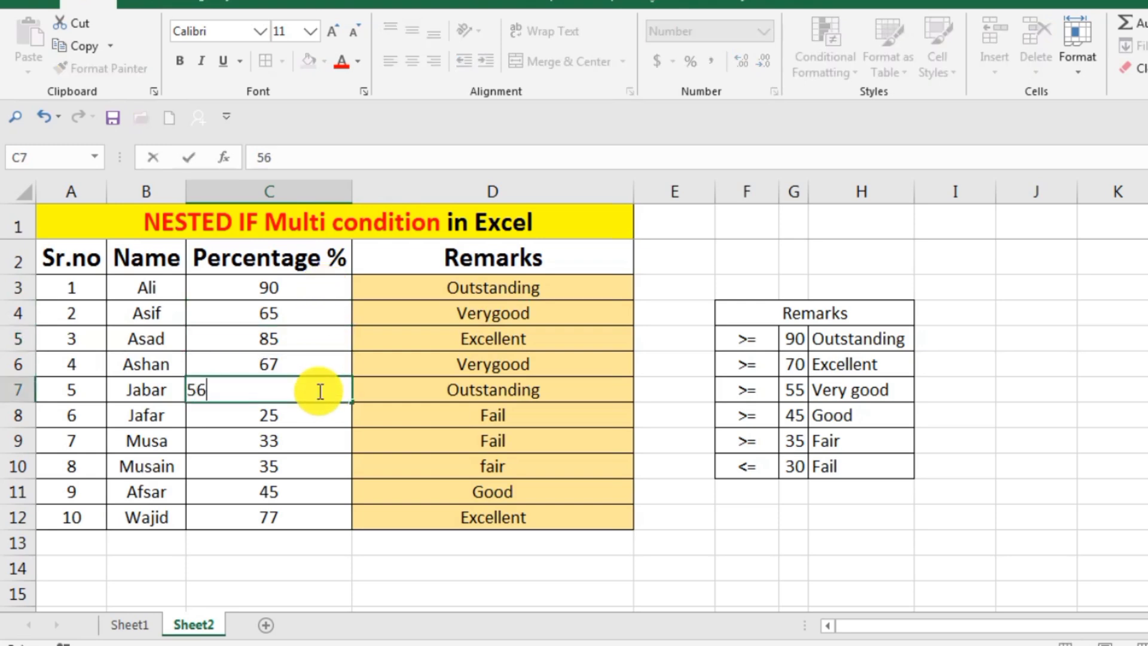
{"action": "key", "text": "Return"}
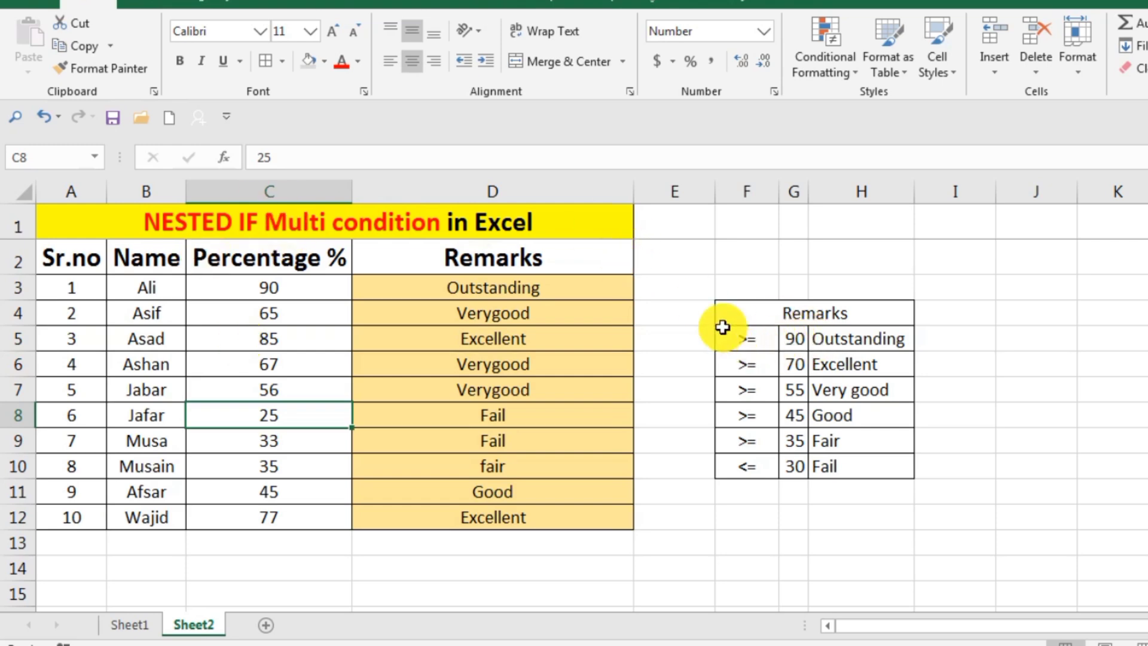
Step: Fill the Remarks criteria table in F4:H10 with the standard yellow colour and deselect it
{"action": "left_click_drag", "start_coordinate": [742, 314], "coordinate": [772, 467]}
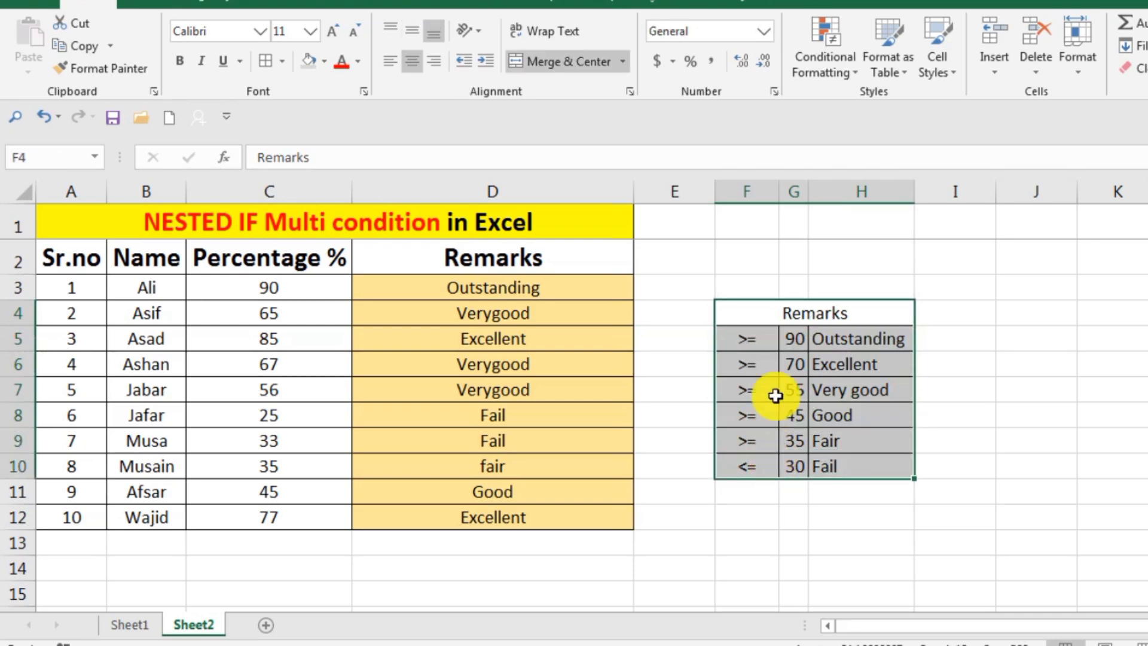
{"action": "left_click", "coordinate": [322, 60]}
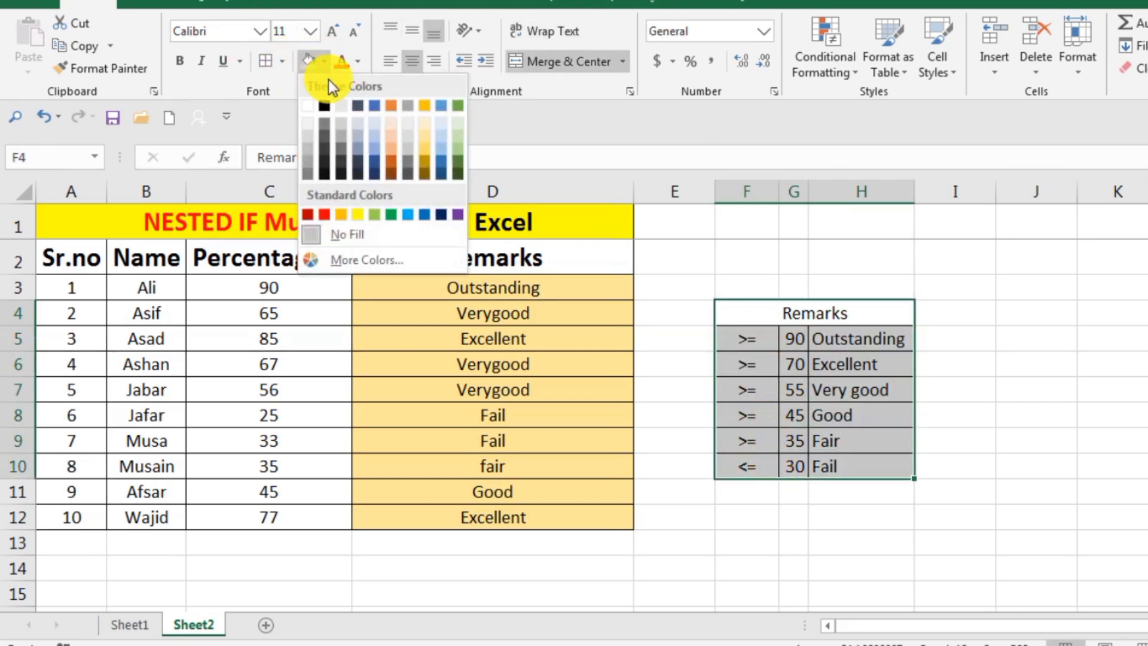
{"action": "left_click", "coordinate": [357, 214]}
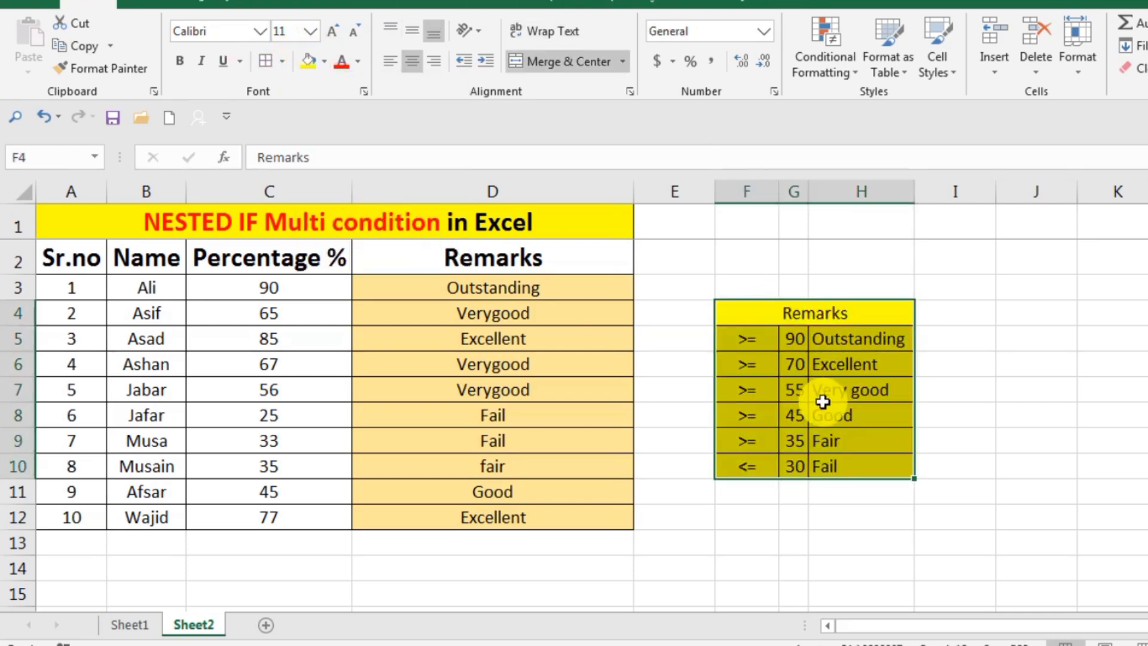
{"action": "left_click", "coordinate": [802, 364]}
{"action": "left_click", "coordinate": [843, 257]}
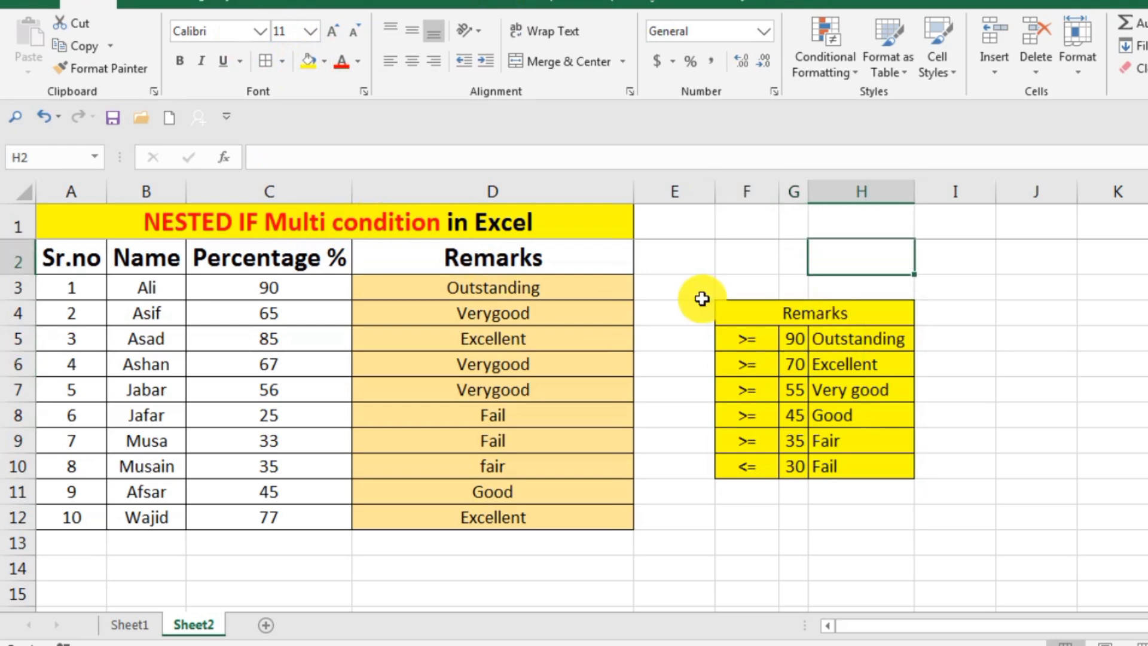